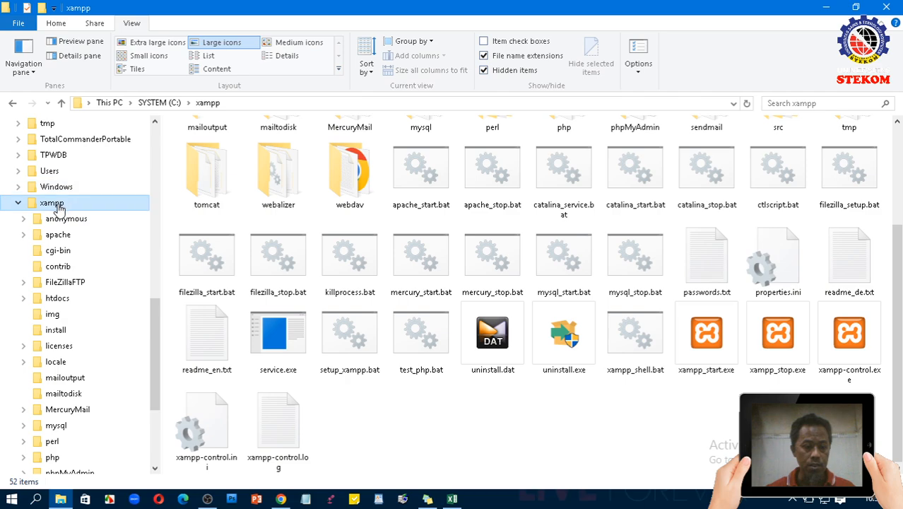
Launch xampp-control.exe from the C:\xampp folder and start the Apache and MySQL modules
click(55, 203)
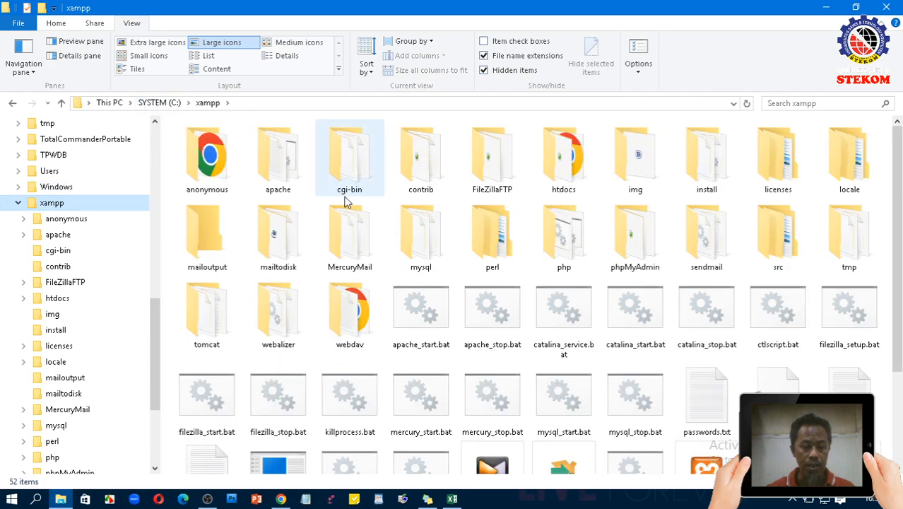
scroll(751, 296, down, 2)
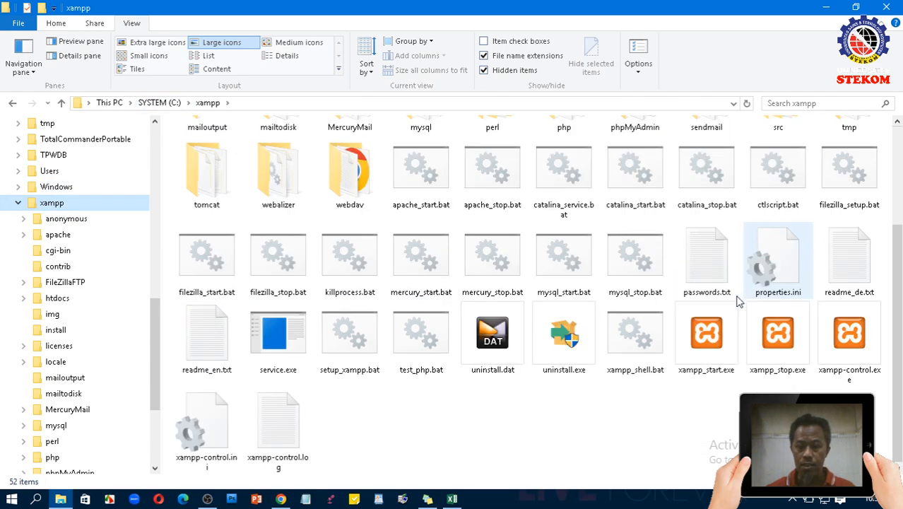
click(849, 337)
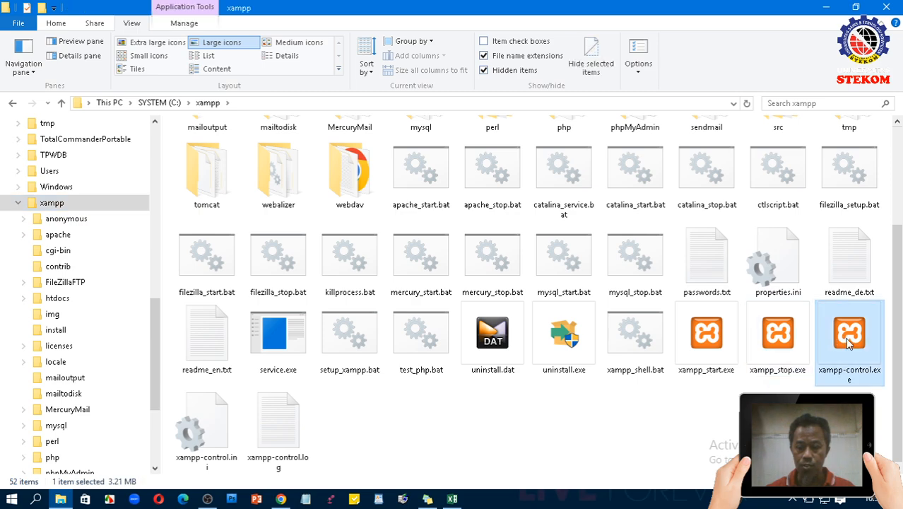
double_click(849, 338)
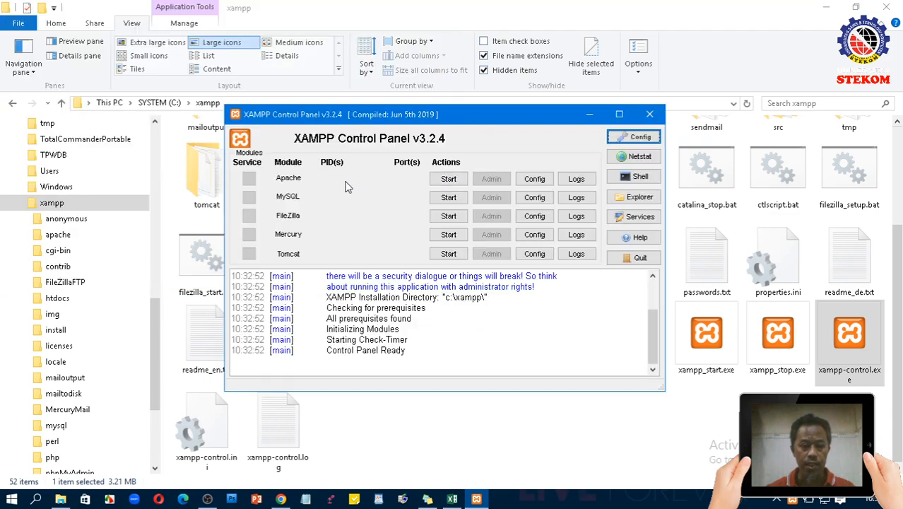
click(448, 179)
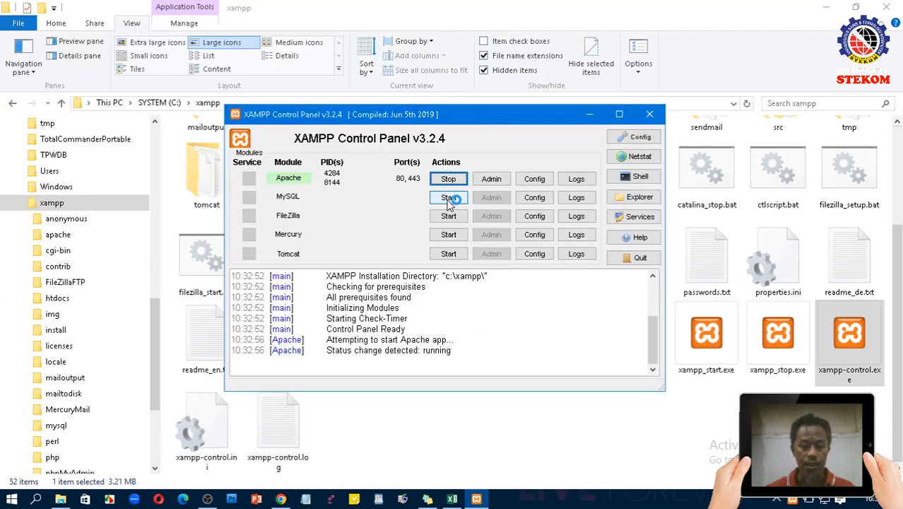
click(450, 198)
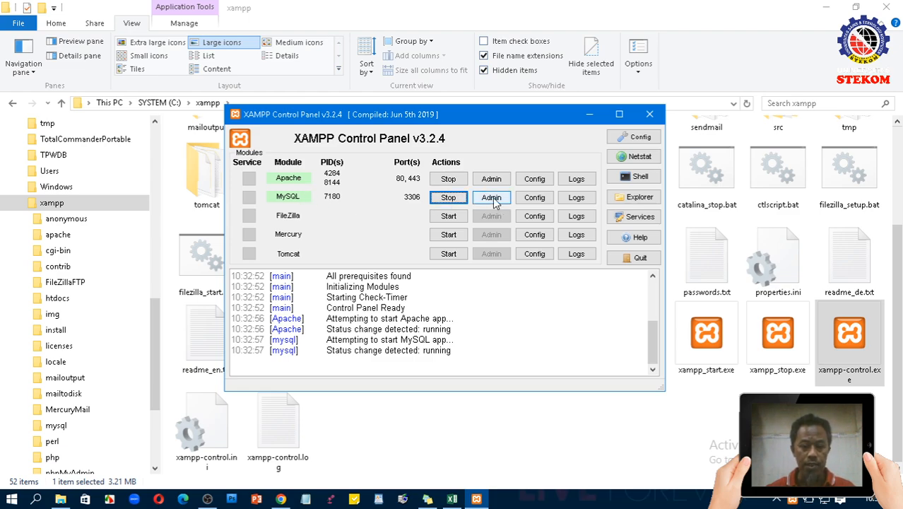
Switch to Chrome, load localhost in a new tab and open phpMyAdmin from the XAMPP dashboard
click(280, 499)
click(330, 12)
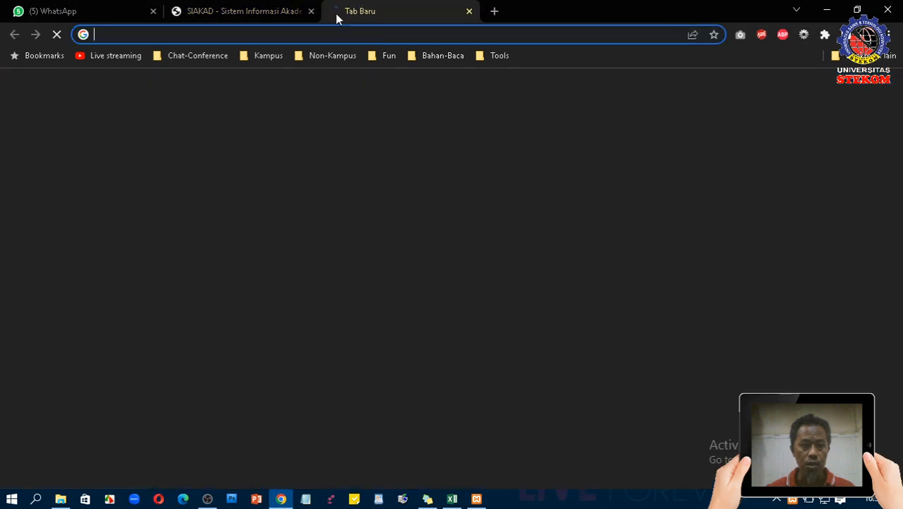
text(local)
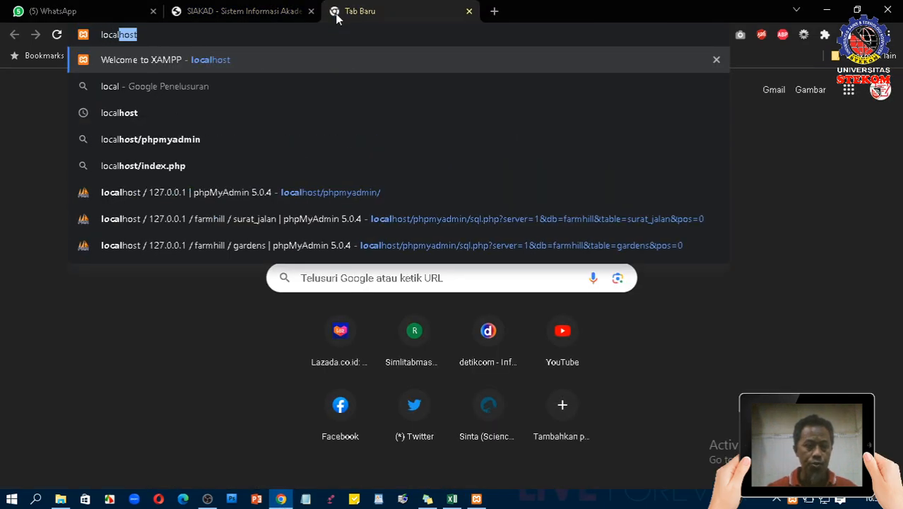
key(Return)
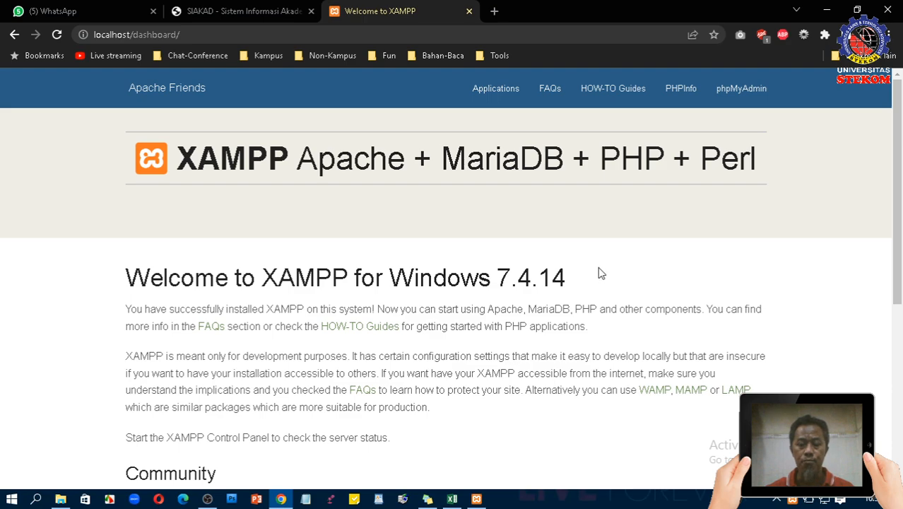
click(732, 97)
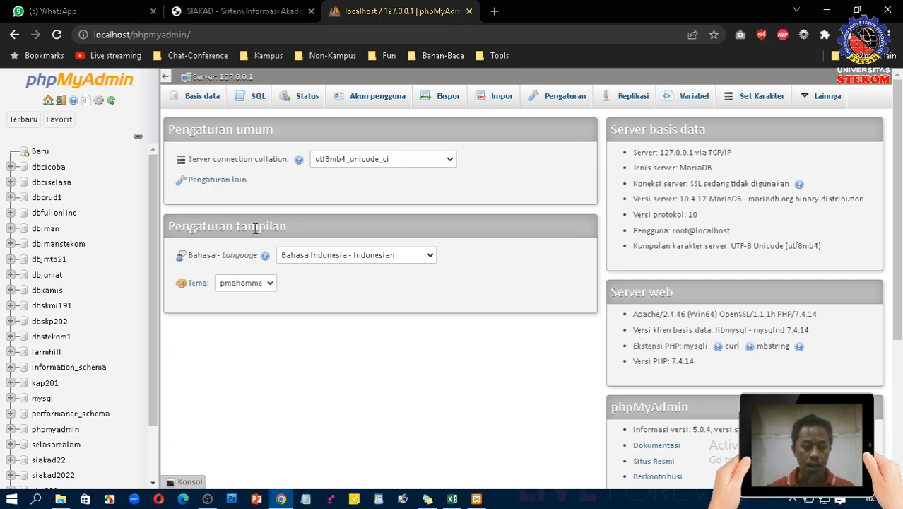
Open phpMyAdmin through the MySQL admin option of the XAMPP Control Panel and close the earlier phpMyAdmin tab
click(476, 499)
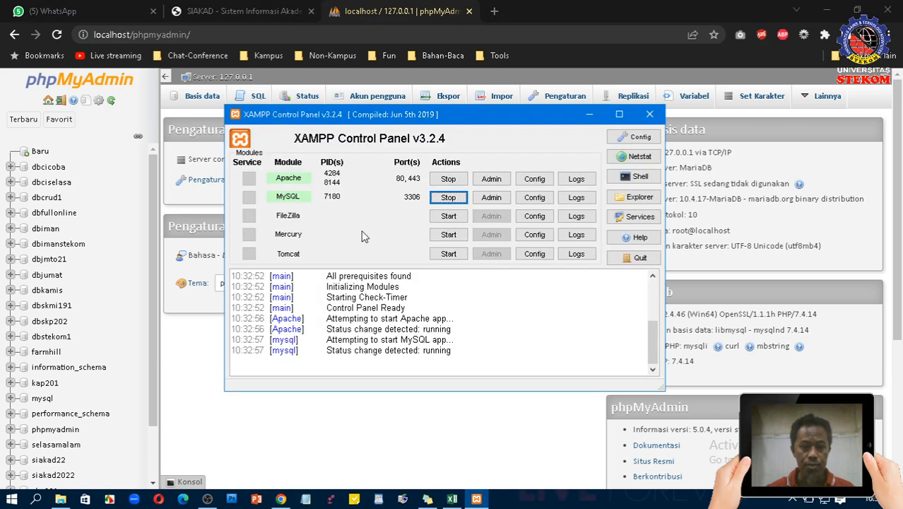
click(491, 198)
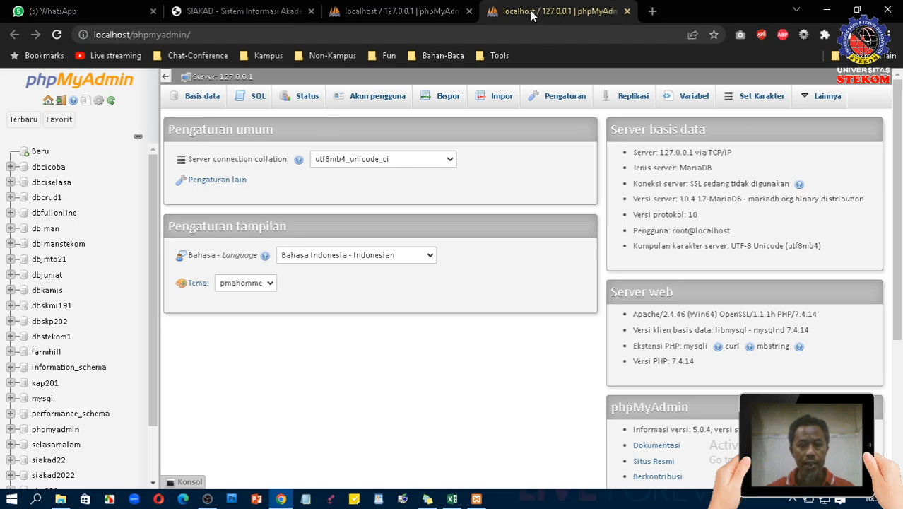
click(468, 11)
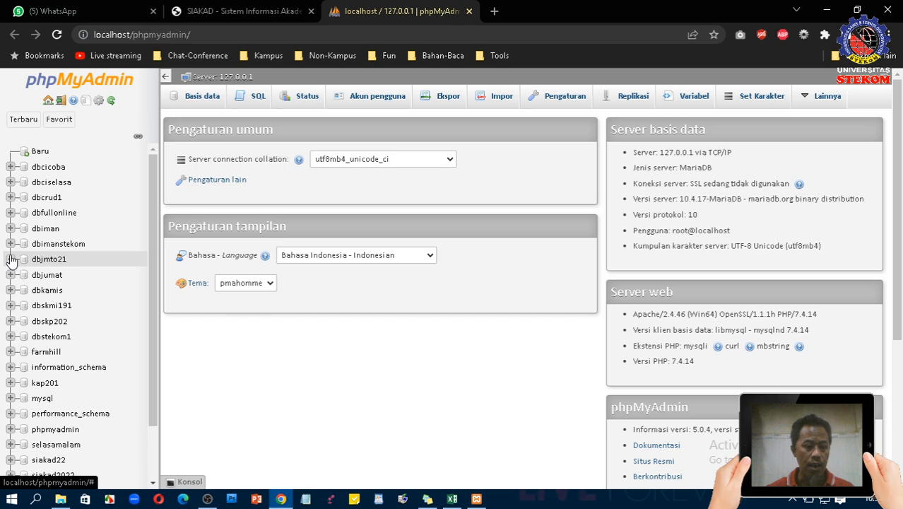
Look through the databases in phpMyAdmin's navigation tree
scroll(71, 343, down, 1)
scroll(71, 344, up, 1)
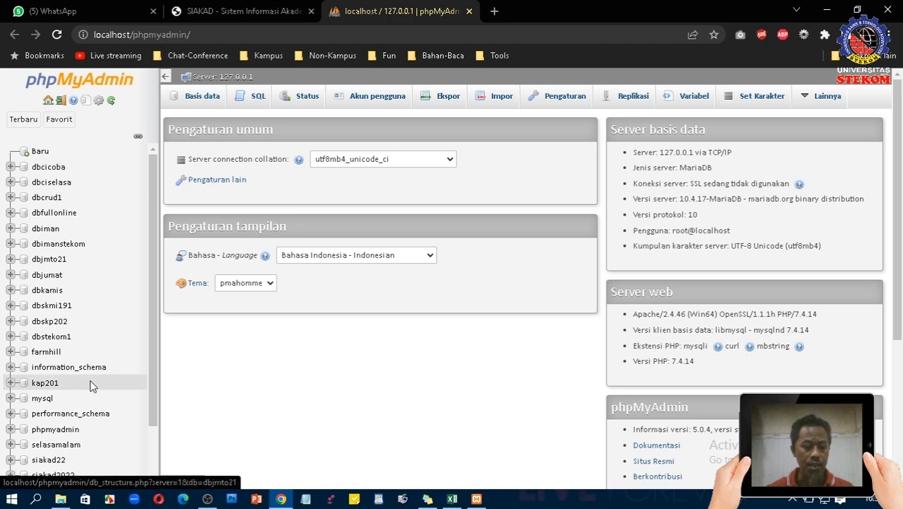
scroll(89, 385, down, 3)
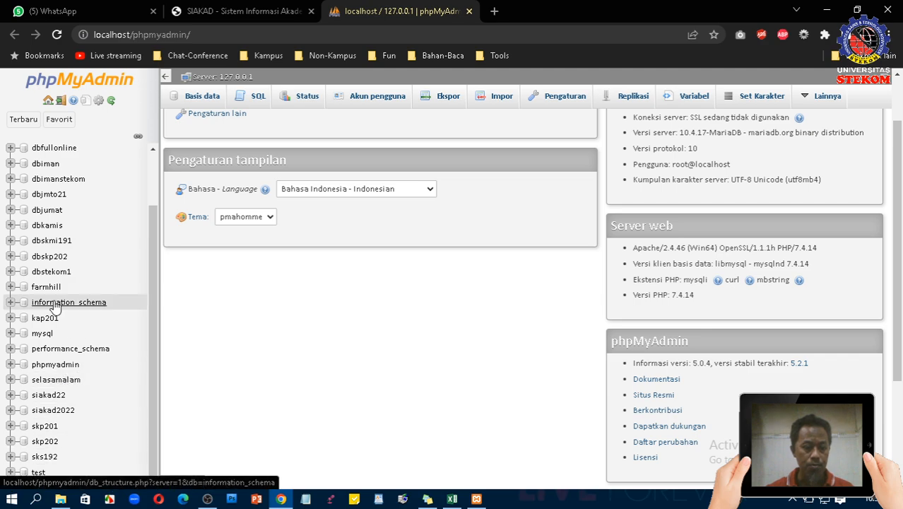
scroll(53, 290, up, 2)
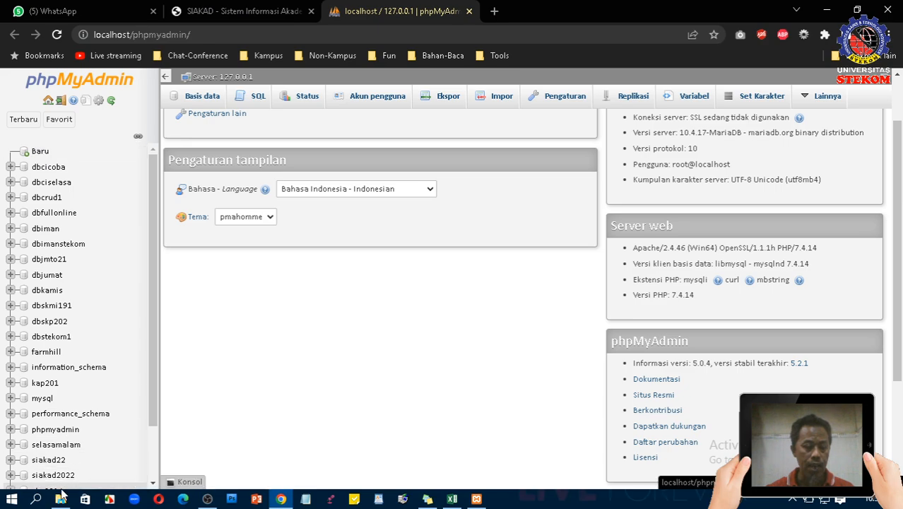
Switch to File Explorer and view the database folders in C:\xampp\mysql\data
click(62, 500)
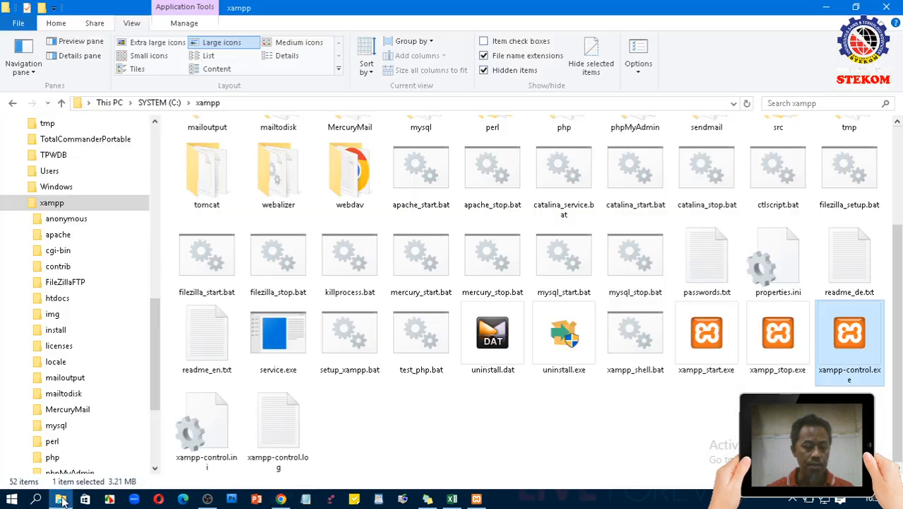
click(55, 205)
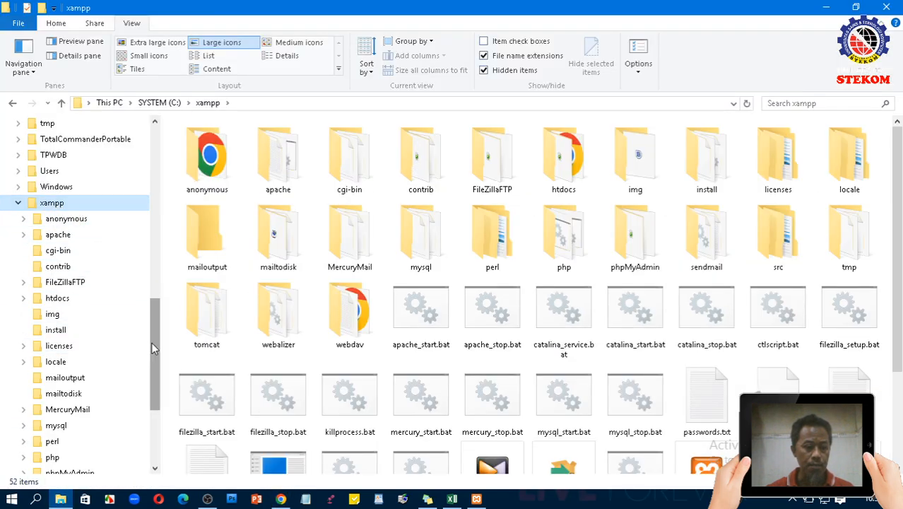
drag(151, 342, 153, 383)
click(54, 301)
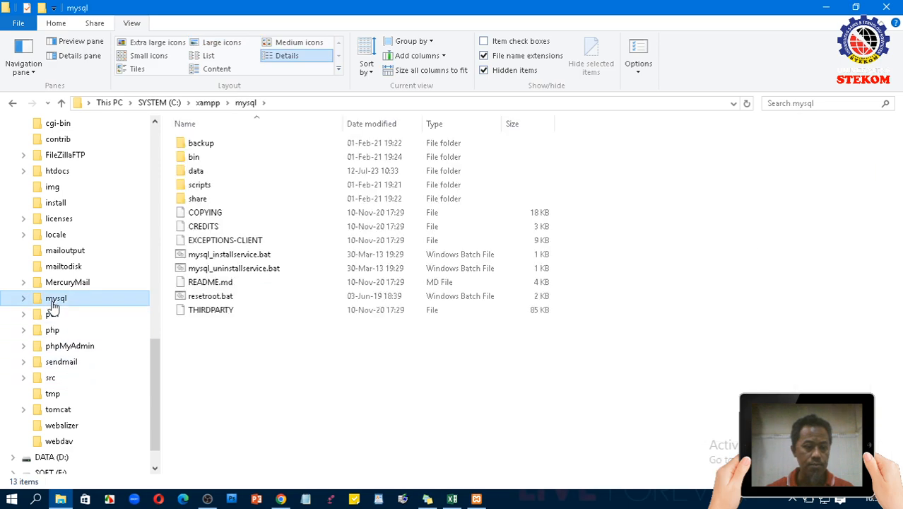
double_click(197, 171)
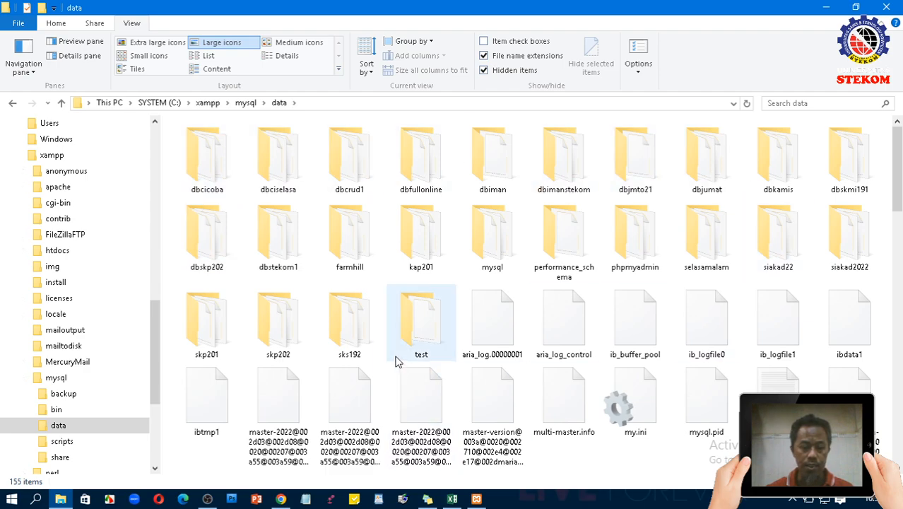
Return to phpMyAdmin in Chrome and view the server's full database list and the SQL query page
click(281, 499)
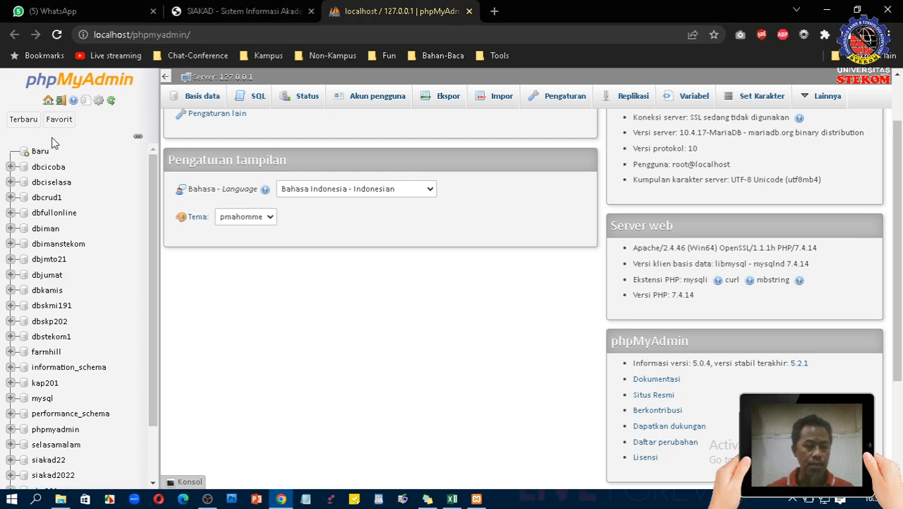
drag(154, 239, 158, 201)
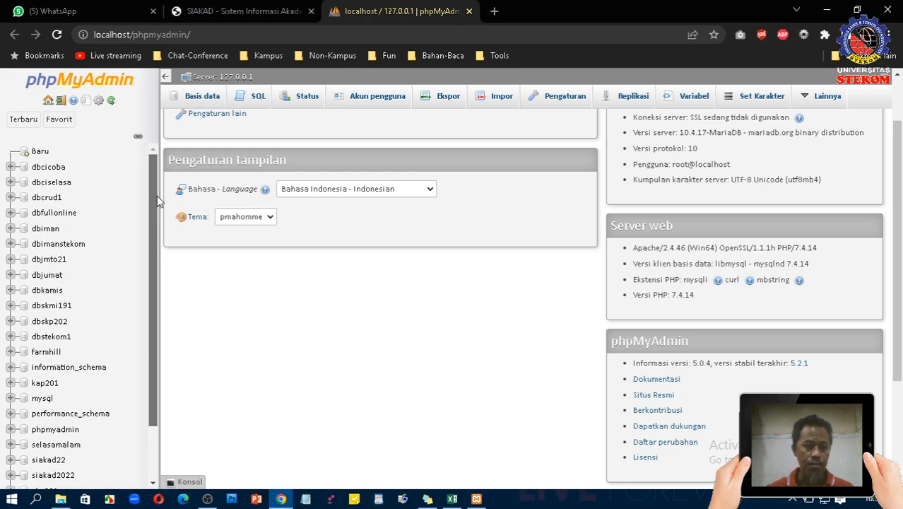
click(202, 99)
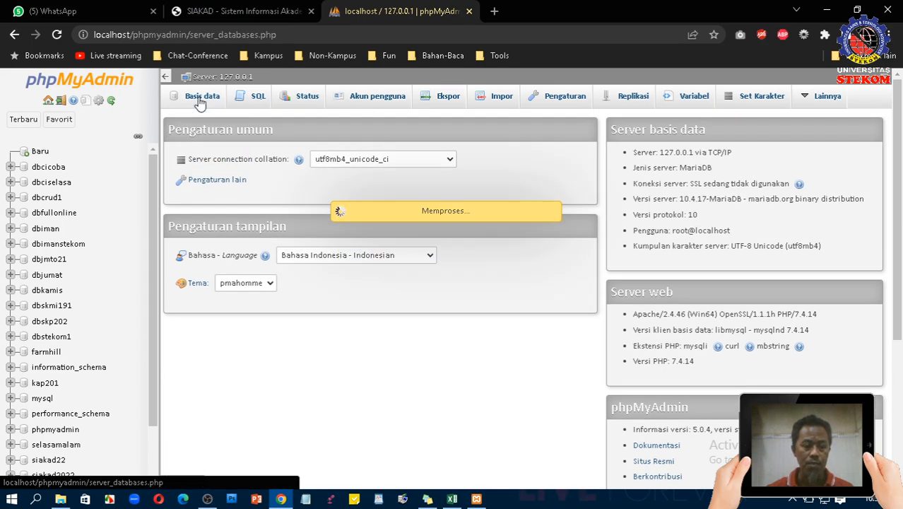
scroll(430, 277, down, 10)
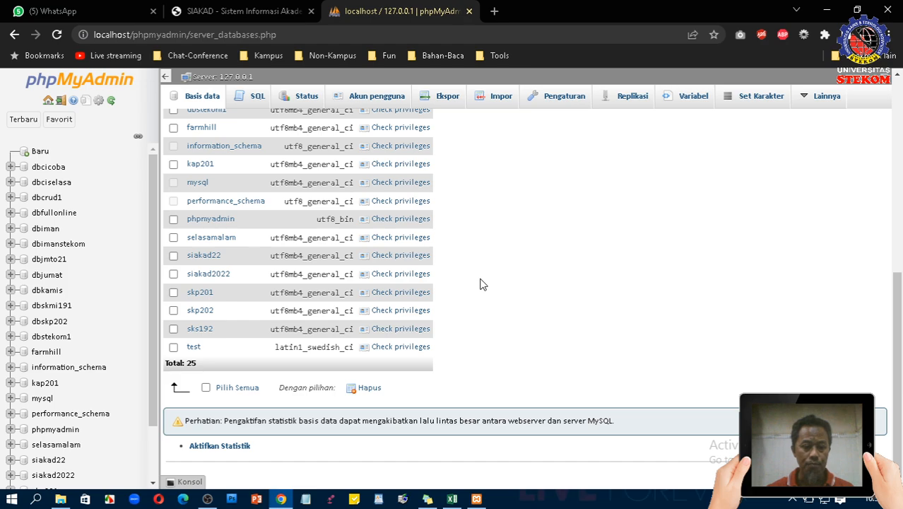
scroll(479, 283, up, 10)
click(256, 100)
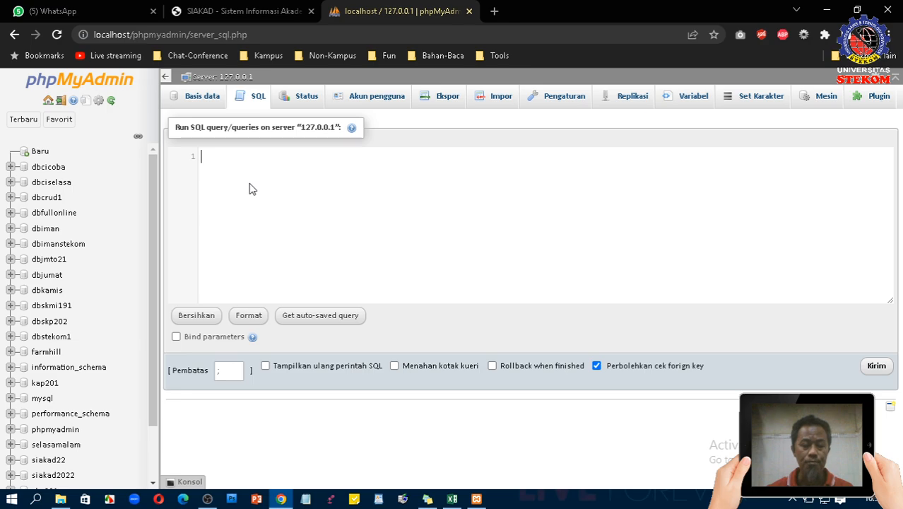
View the server status pages for active processes, query statistics, all status variables, the advisor and monitoring
click(307, 100)
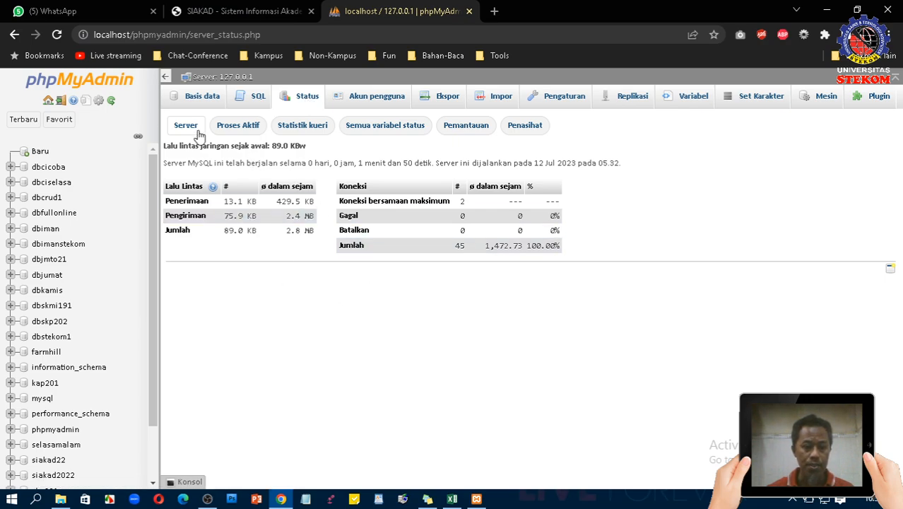
click(236, 130)
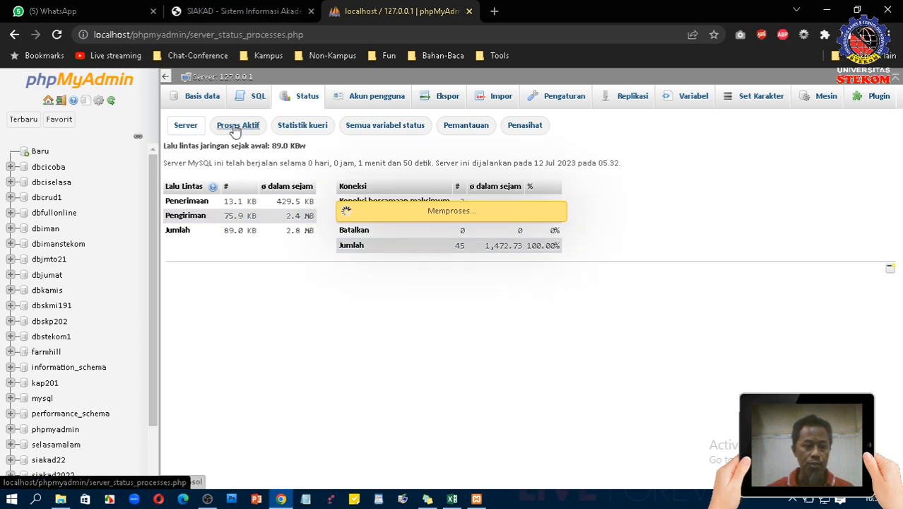
click(292, 132)
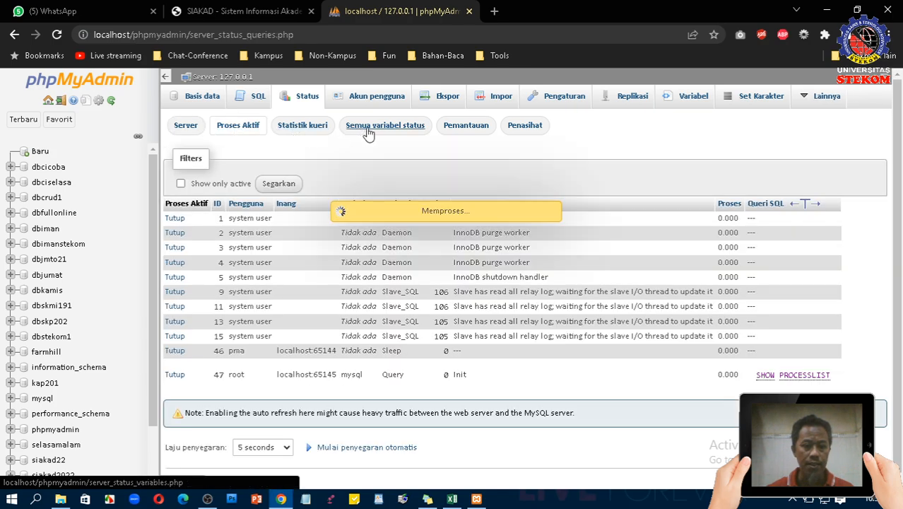
click(381, 129)
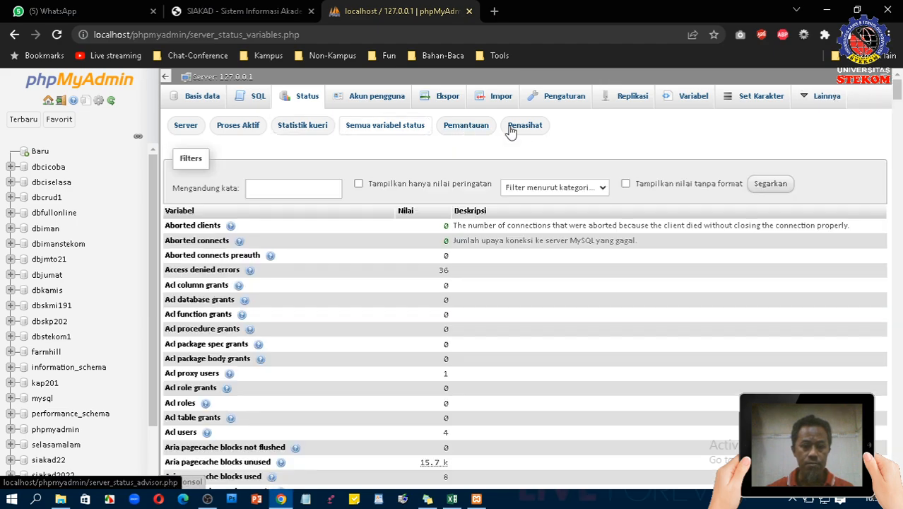
click(526, 132)
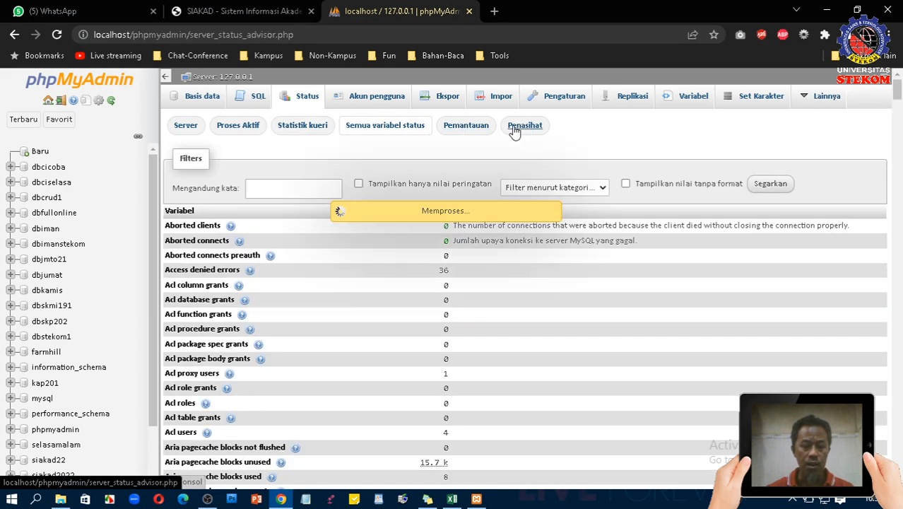
click(476, 132)
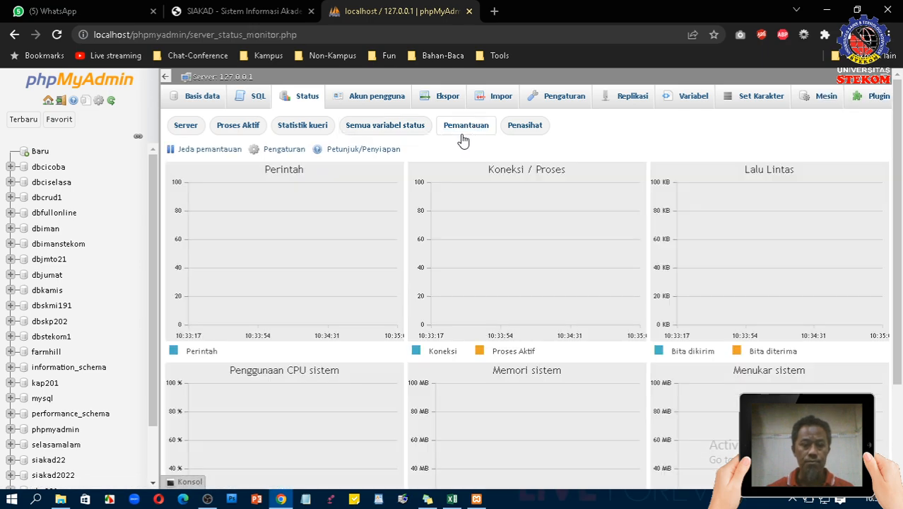
Try to view the server's user accounts, and look at the export and import pages
click(366, 100)
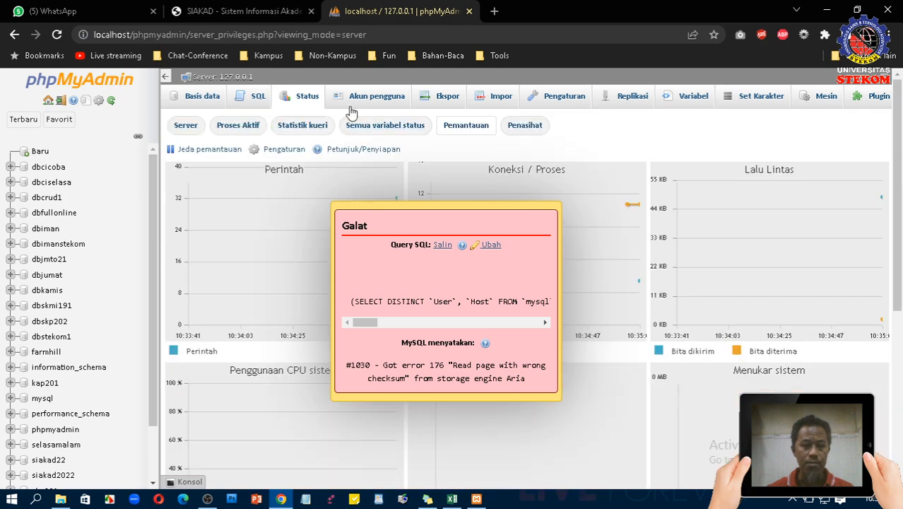
click(373, 100)
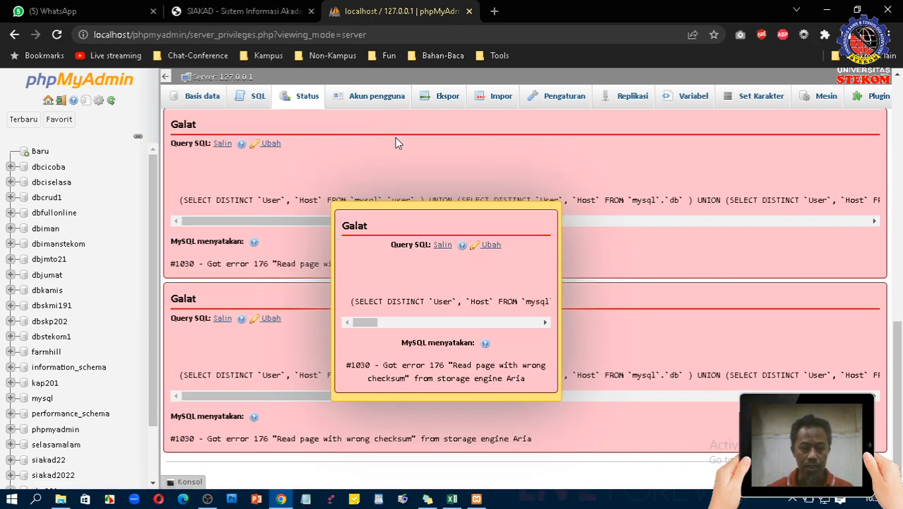
click(442, 101)
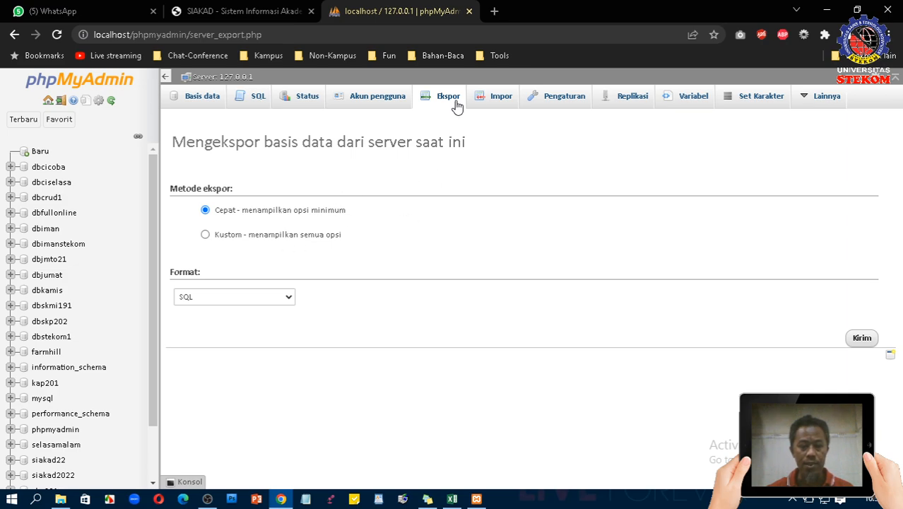
click(497, 96)
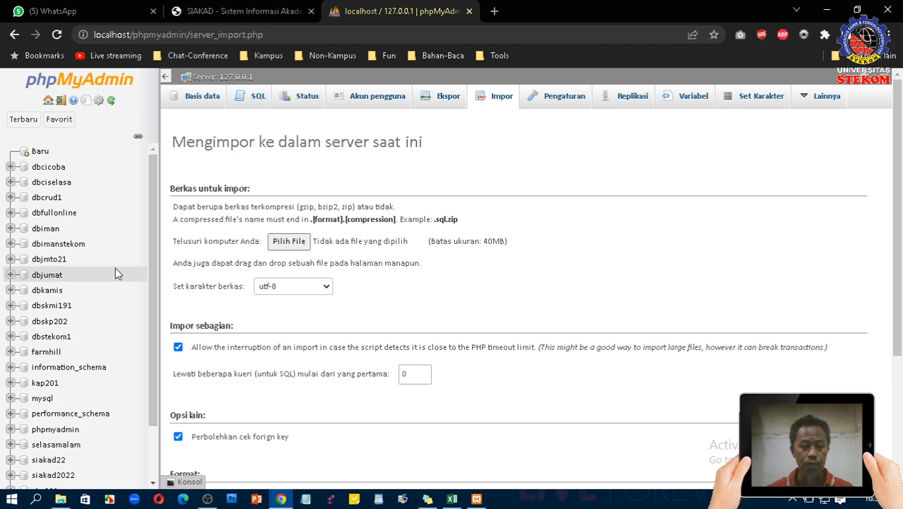
View the phpMyAdmin settings management page and return to the phpMyAdmin home page
click(545, 102)
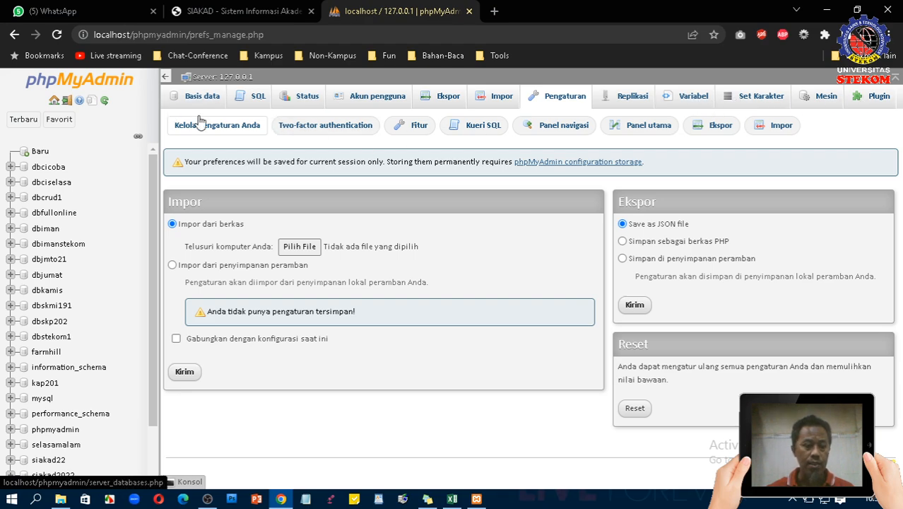
click(88, 88)
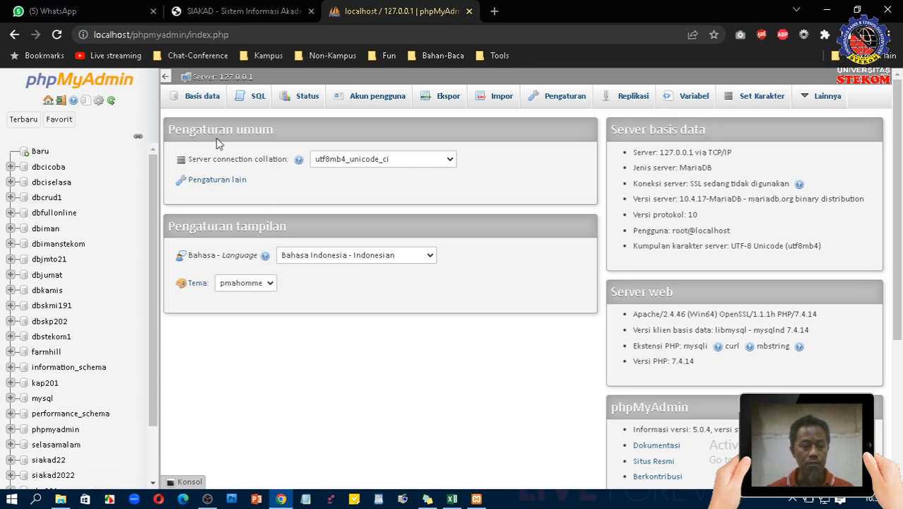
click(76, 83)
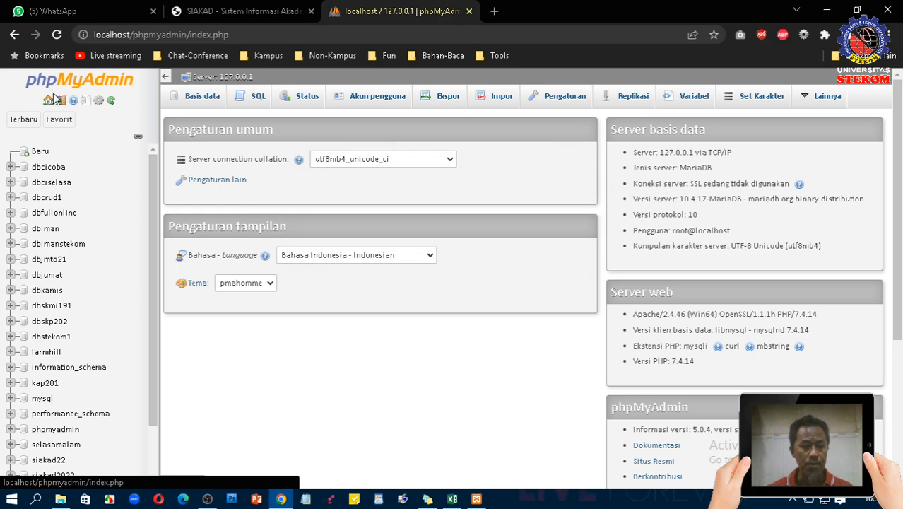
click(48, 101)
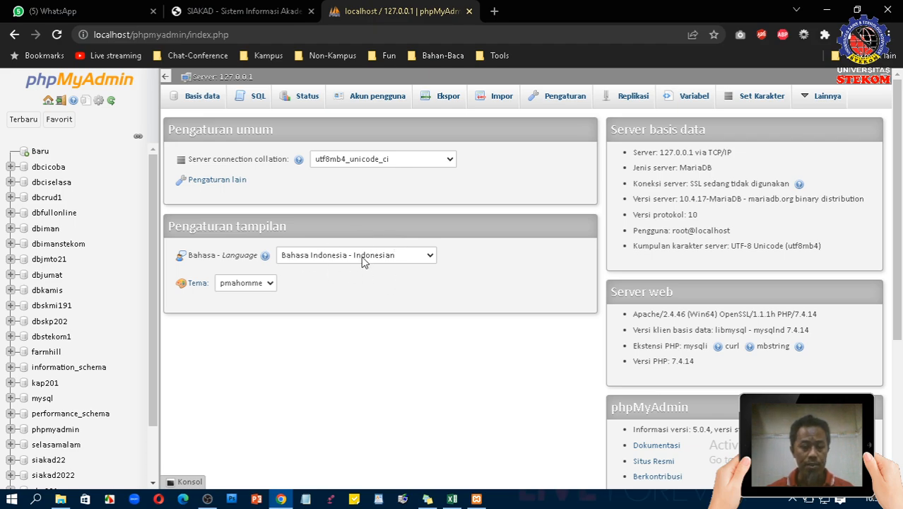
Switch the phpMyAdmin interface language to English
click(416, 260)
drag(434, 126, 439, 231)
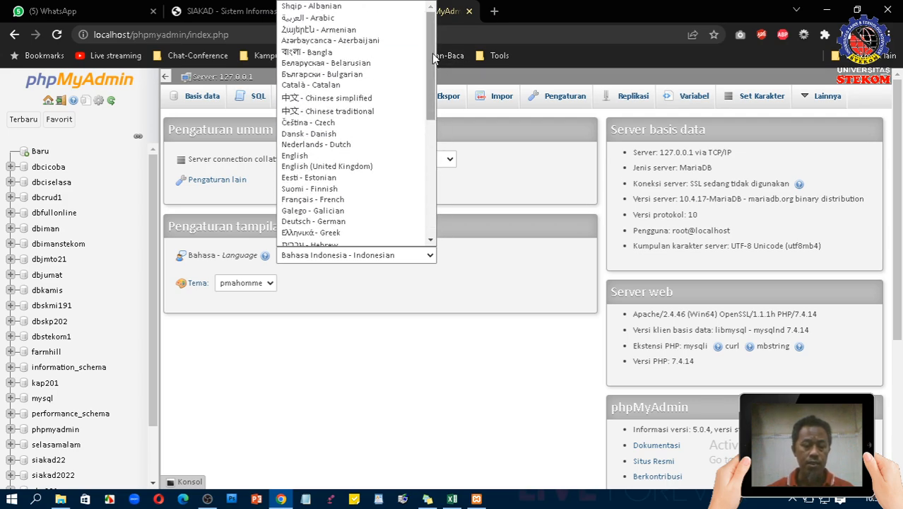
mouse_move(430, 53)
mouse_down()
mouse_move(427, 188)
mouse_move(433, 46)
mouse_move(434, 185)
mouse_move(442, 46)
mouse_up()
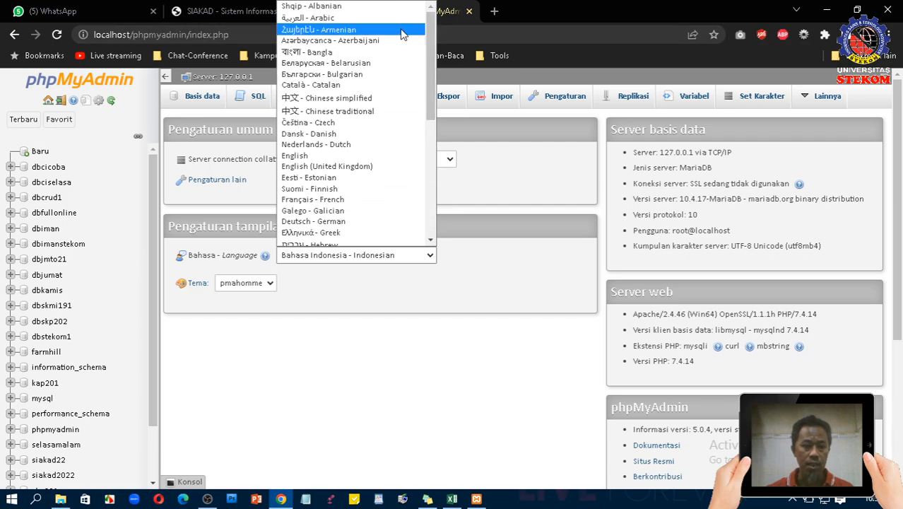
click(324, 155)
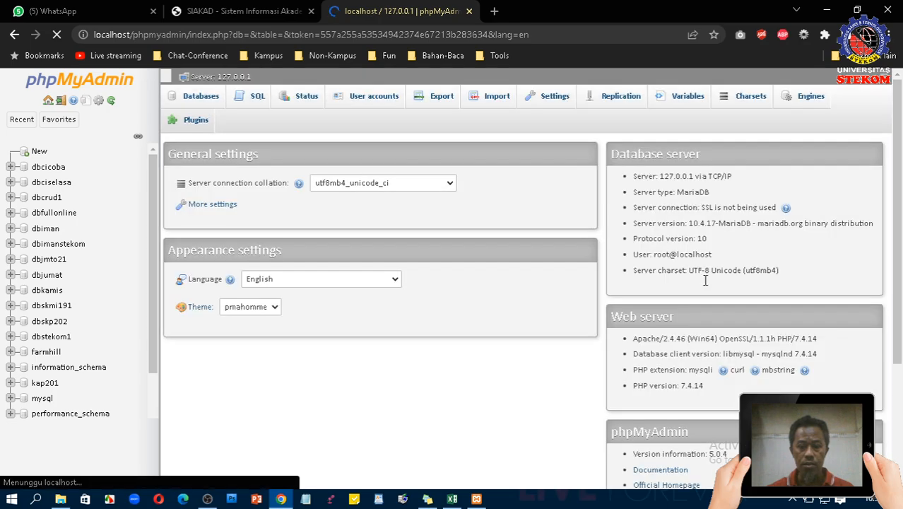
scroll(287, 365, down, 1)
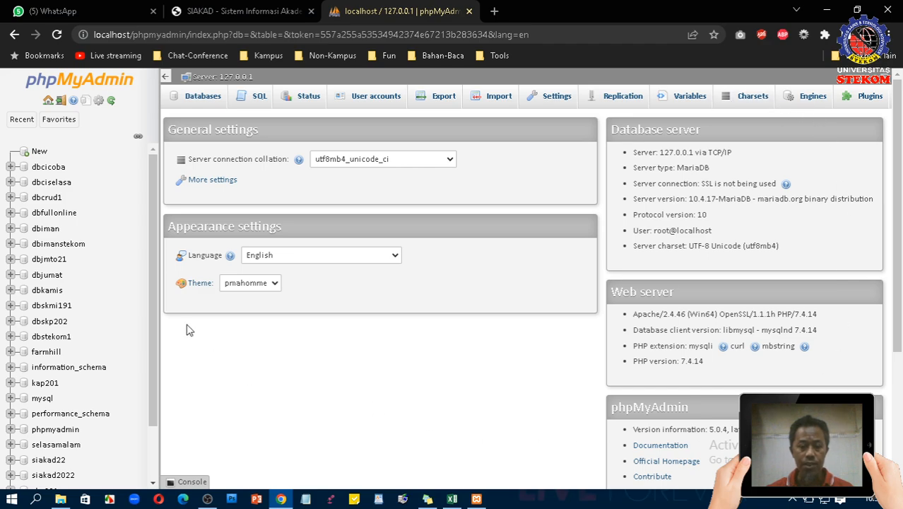
Set the interface language back to Bahasa Indonesia - Indonesian
click(349, 258)
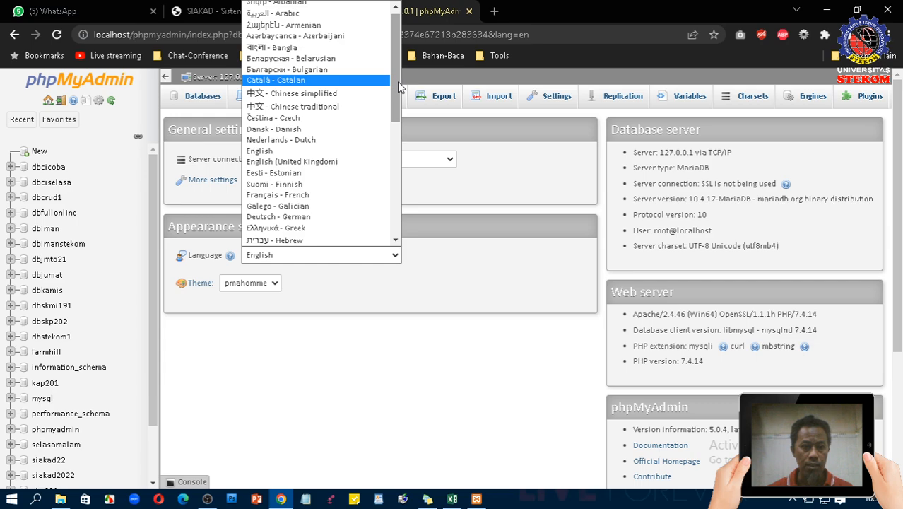
drag(397, 81, 392, 156)
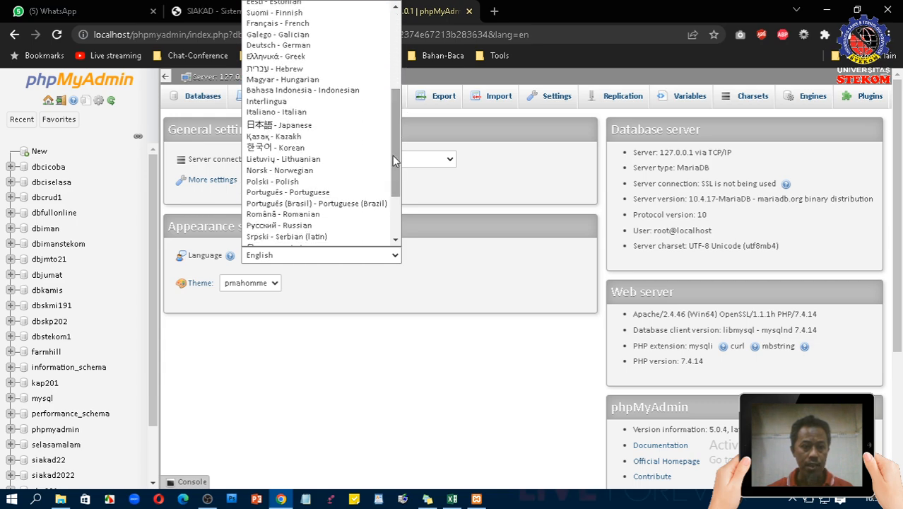
click(321, 94)
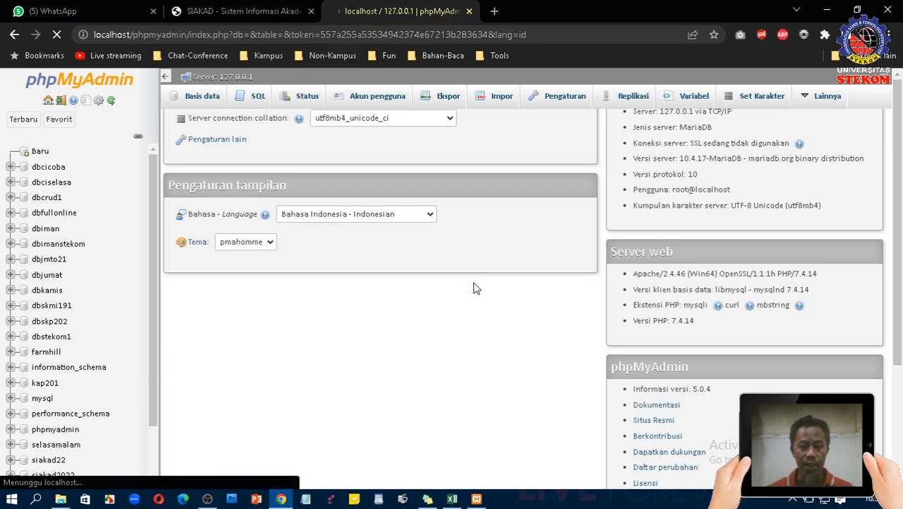
Examine the home page's database server details, including server type and user, and the web server's Apache and PHP version information
scroll(430, 304, down, 1)
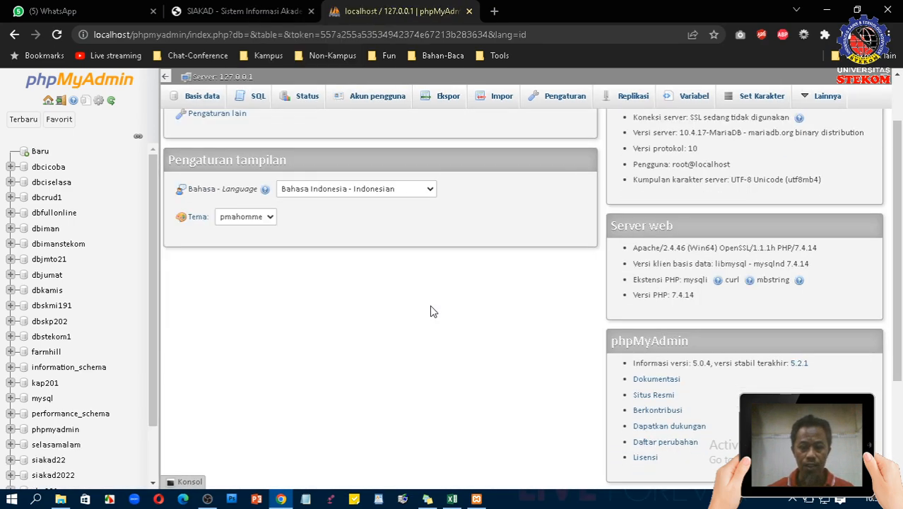
scroll(430, 312, up, 1)
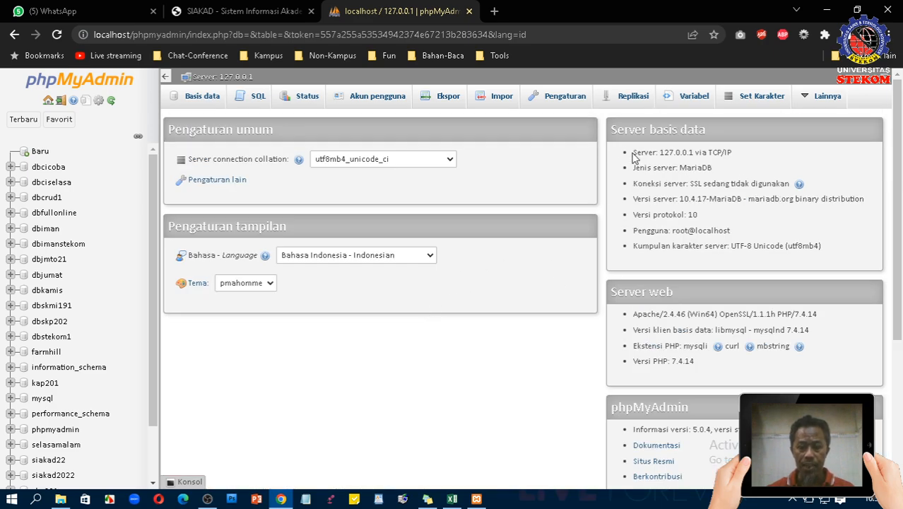
drag(631, 151, 749, 172)
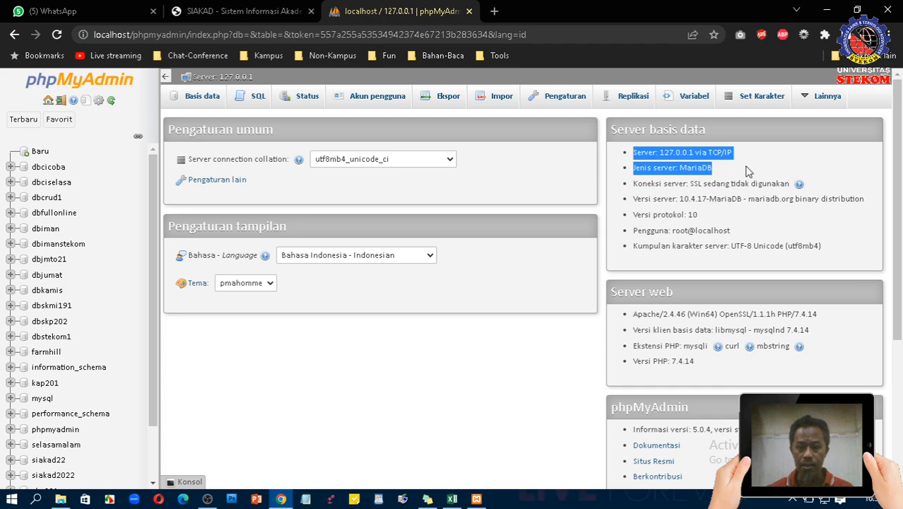
click(709, 184)
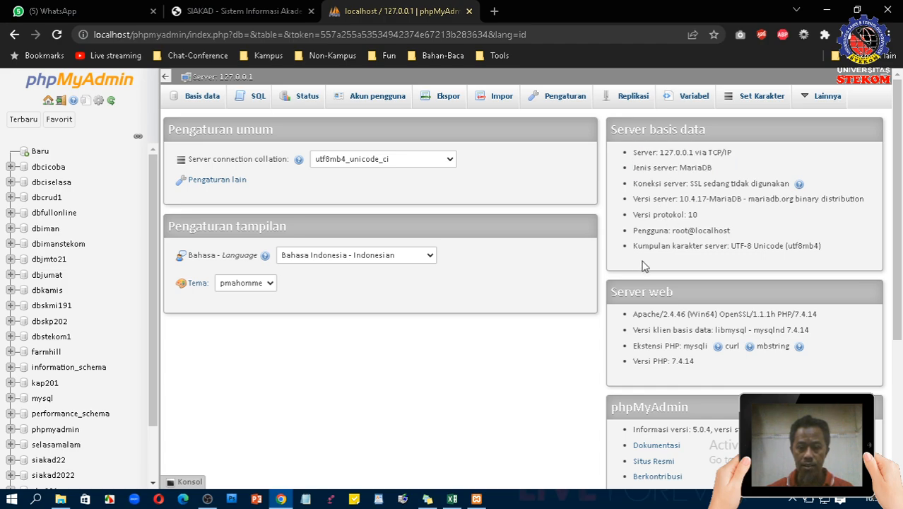
drag(634, 230, 750, 235)
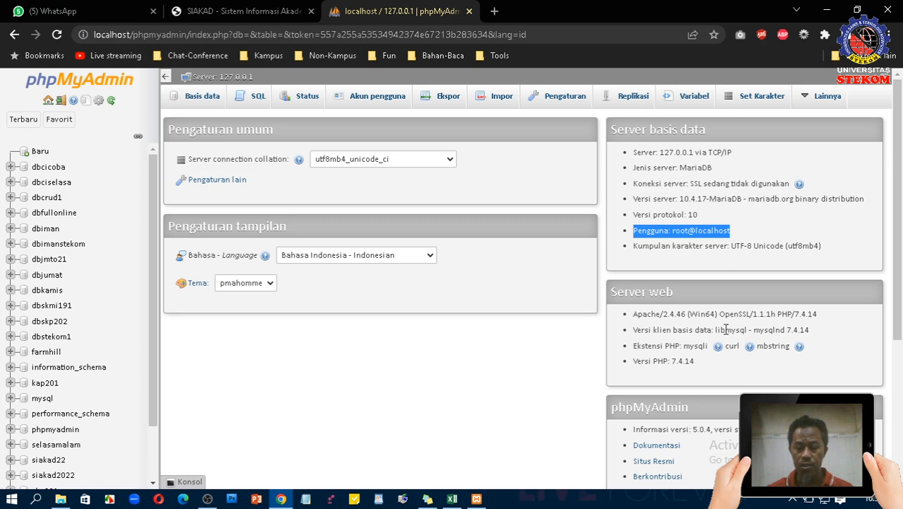
scroll(728, 269, down, 3)
scroll(719, 289, up, 2)
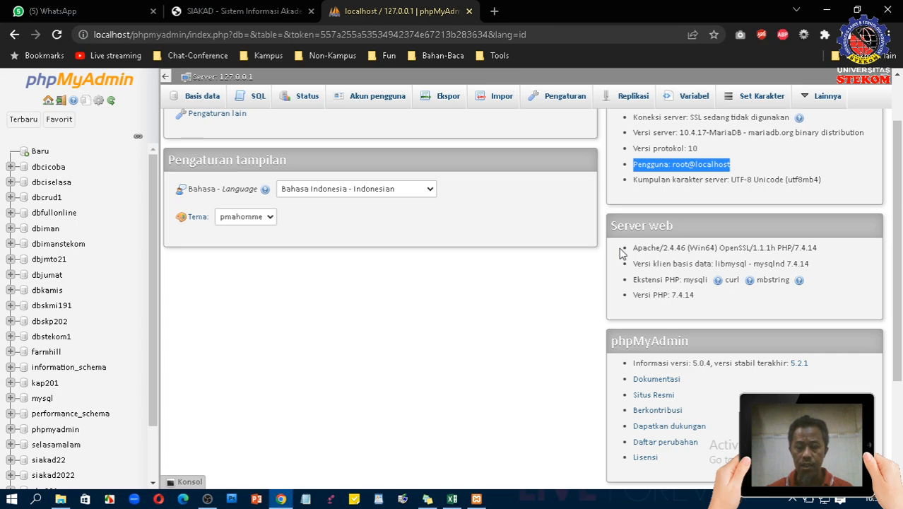
drag(622, 252, 742, 310)
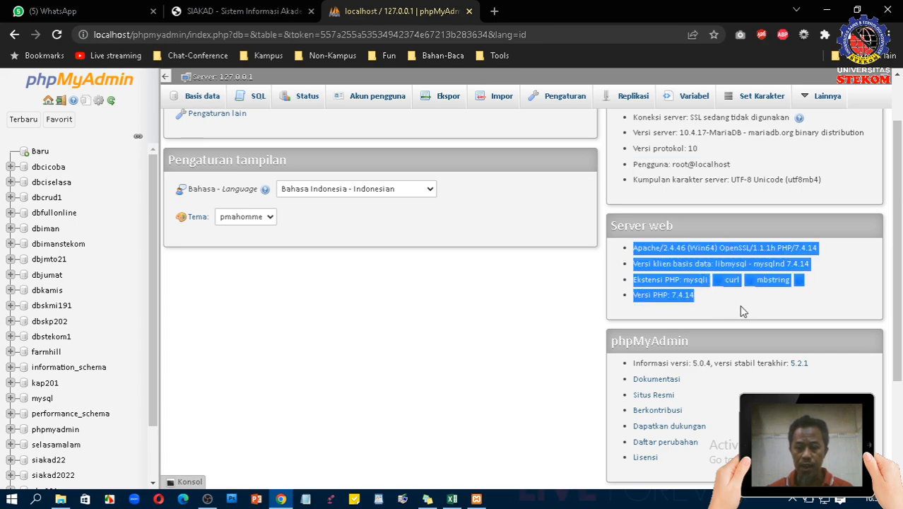
click(841, 268)
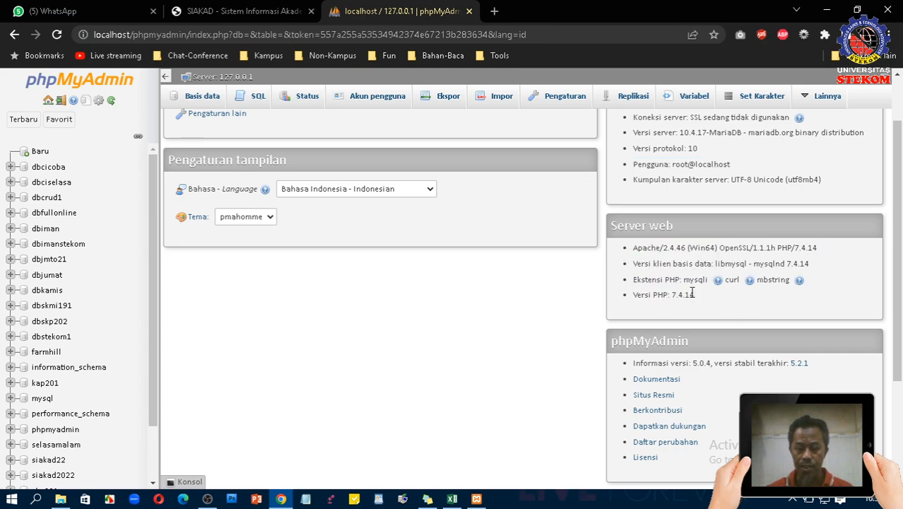
scroll(718, 350, up, 1)
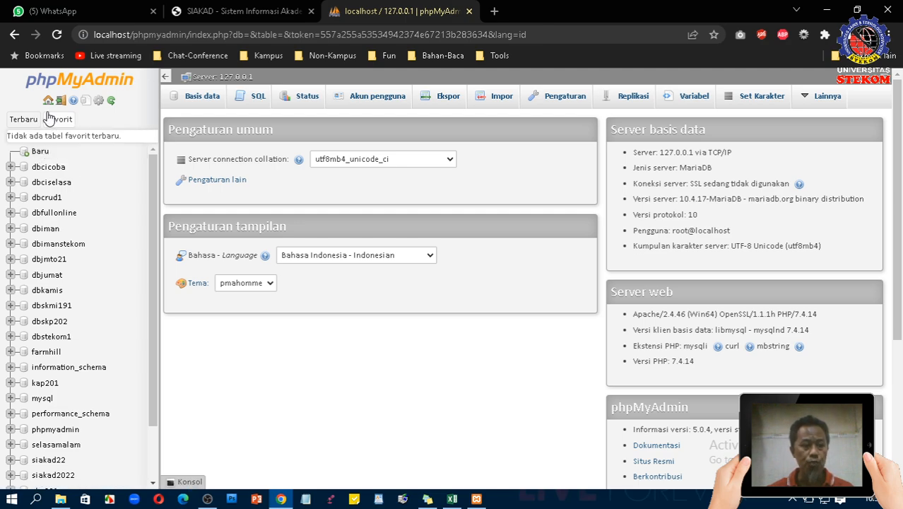
Open the server's databases page with the form for creating a new database
click(192, 101)
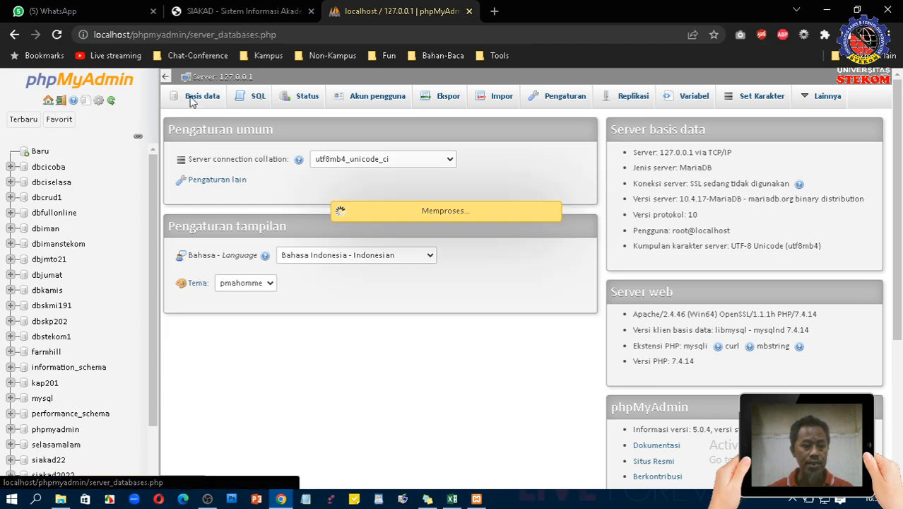
click(38, 153)
click(225, 193)
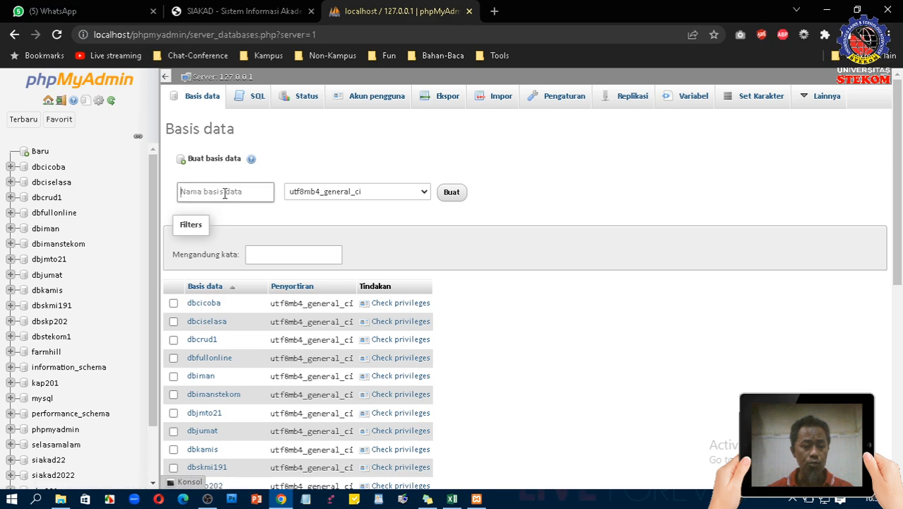
click(336, 157)
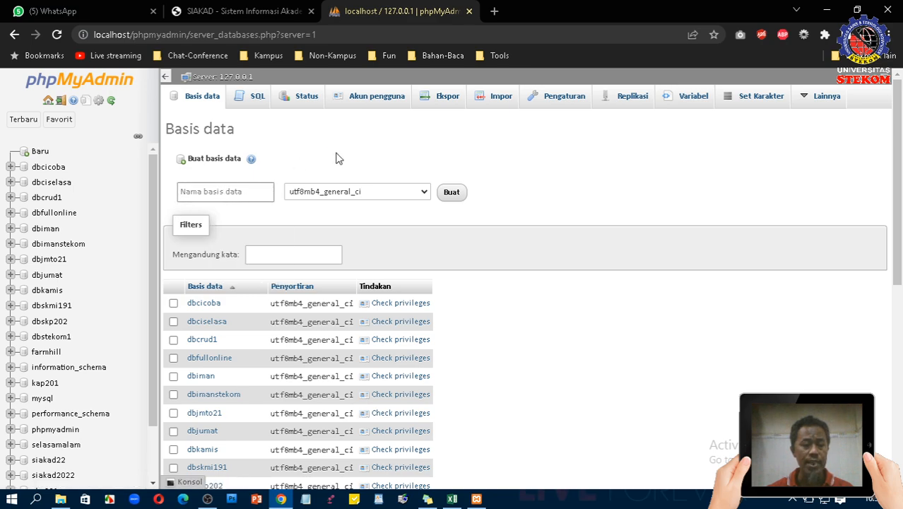
click(232, 189)
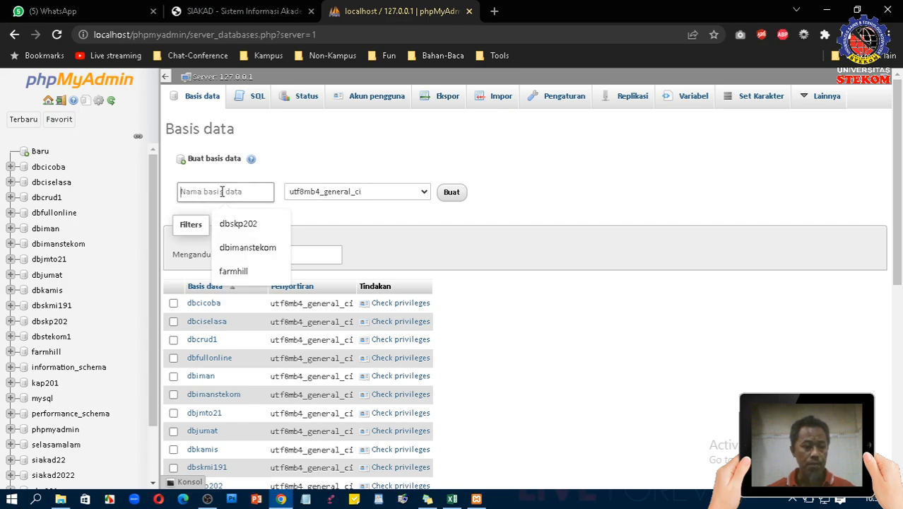
Drop the dbfullonline database from the server
right_click(66, 215)
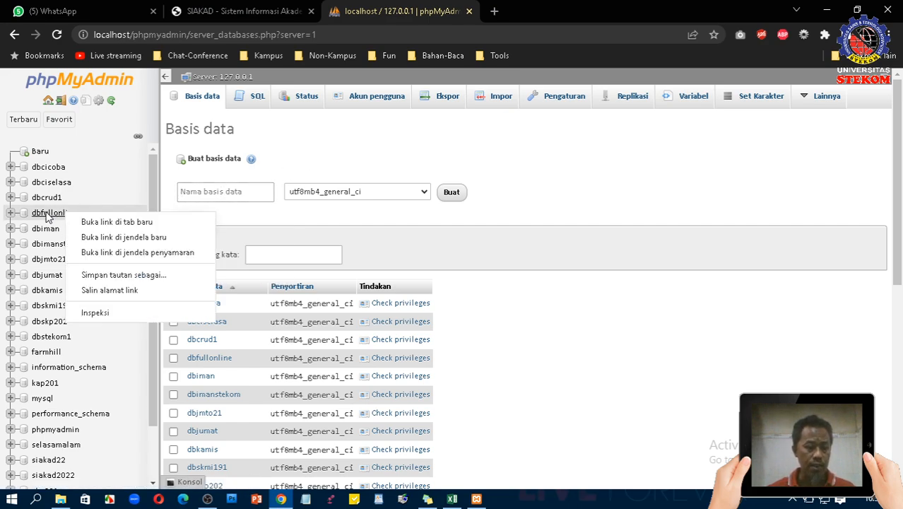
click(333, 176)
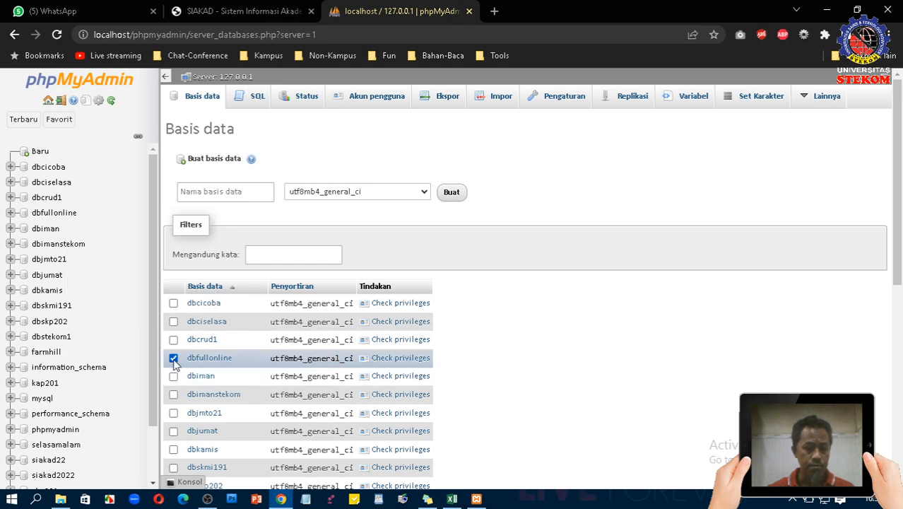
scroll(342, 320, down, 3)
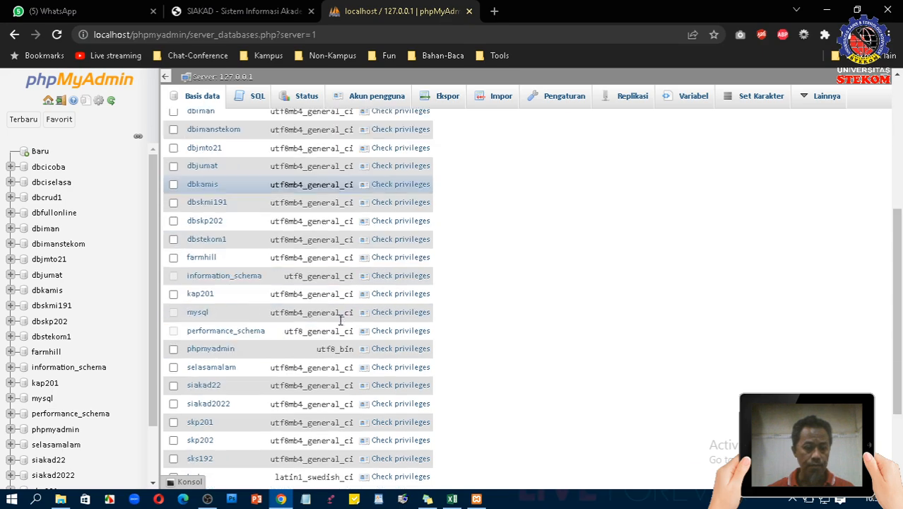
scroll(341, 320, down, 2)
click(367, 387)
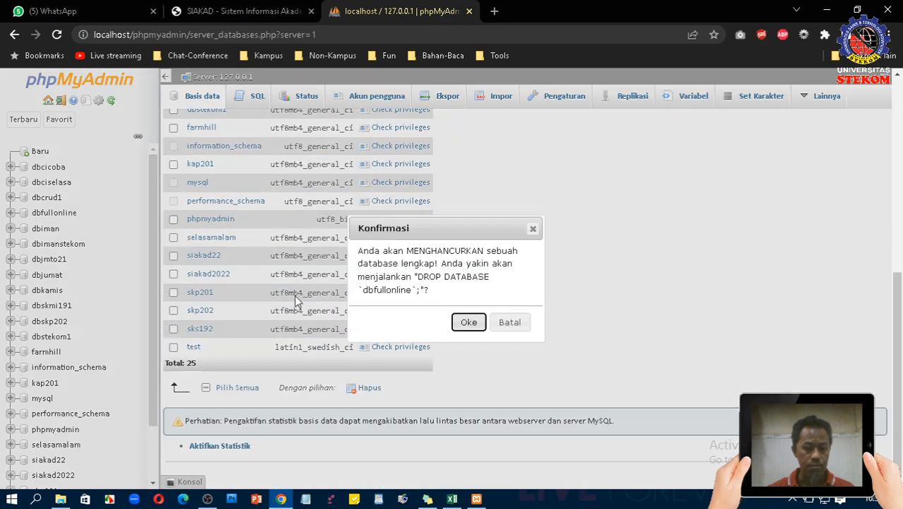
click(468, 323)
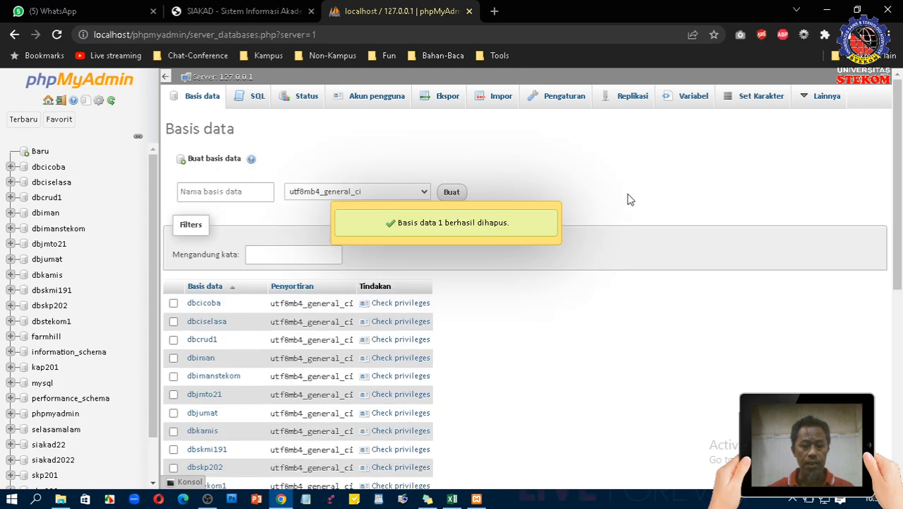
Create a new database named dbFO2023 with the utf8mb4_general_ci collation
click(227, 188)
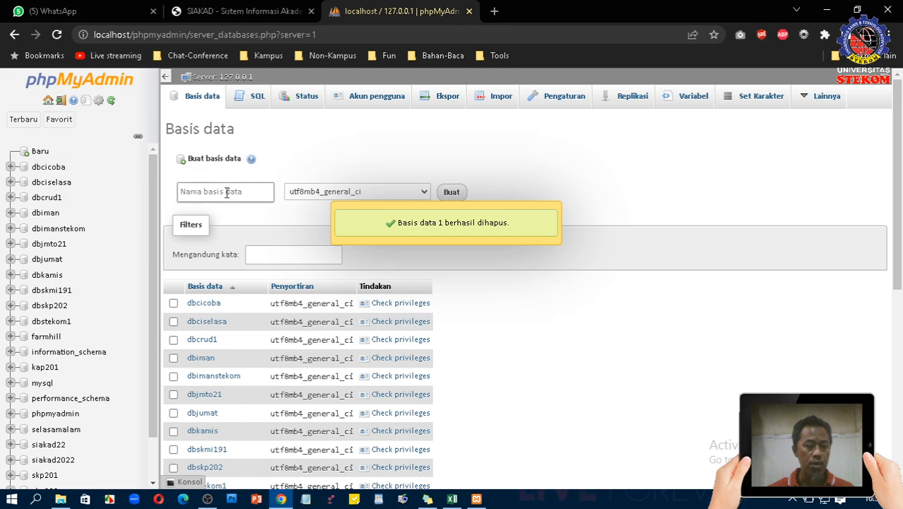
text(db)
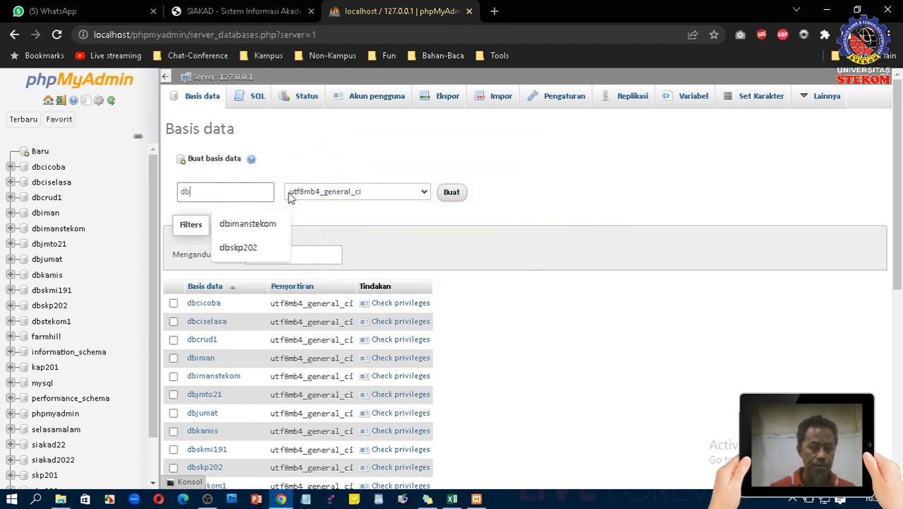
text(Fo2023)
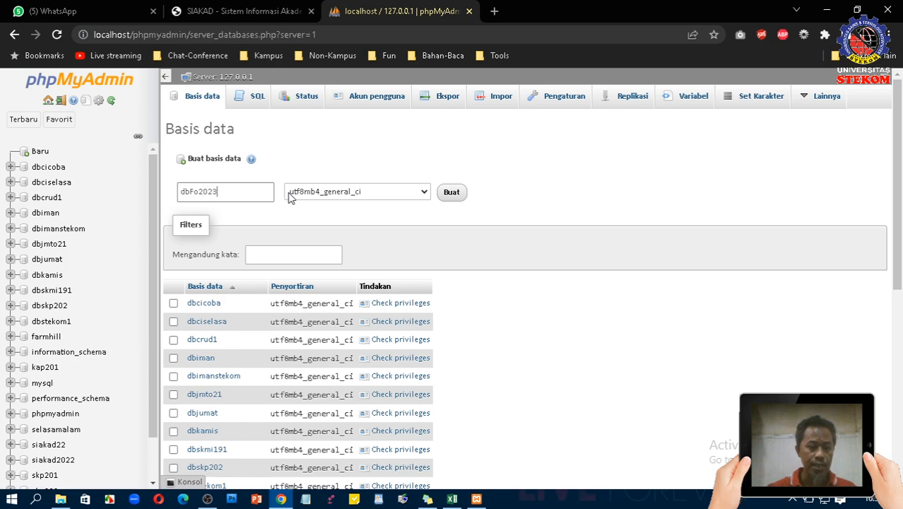
click(199, 192)
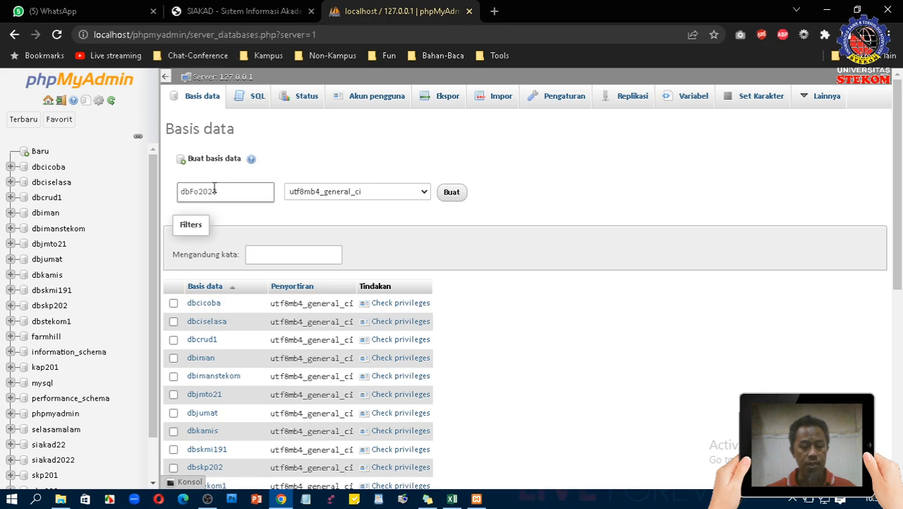
text(O)
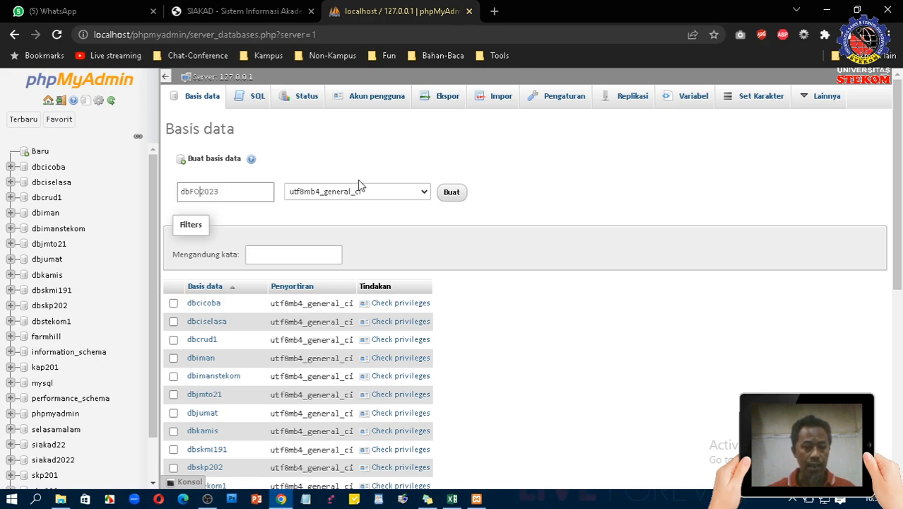
click(377, 195)
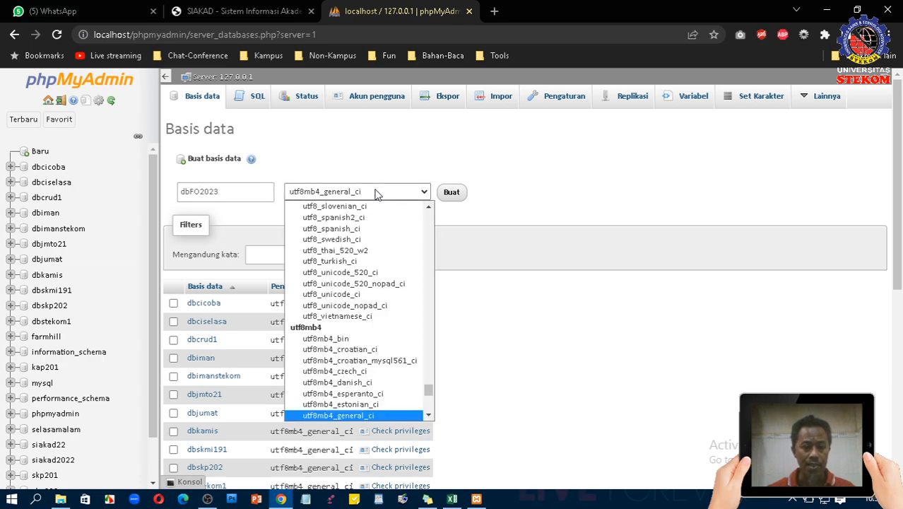
click(376, 195)
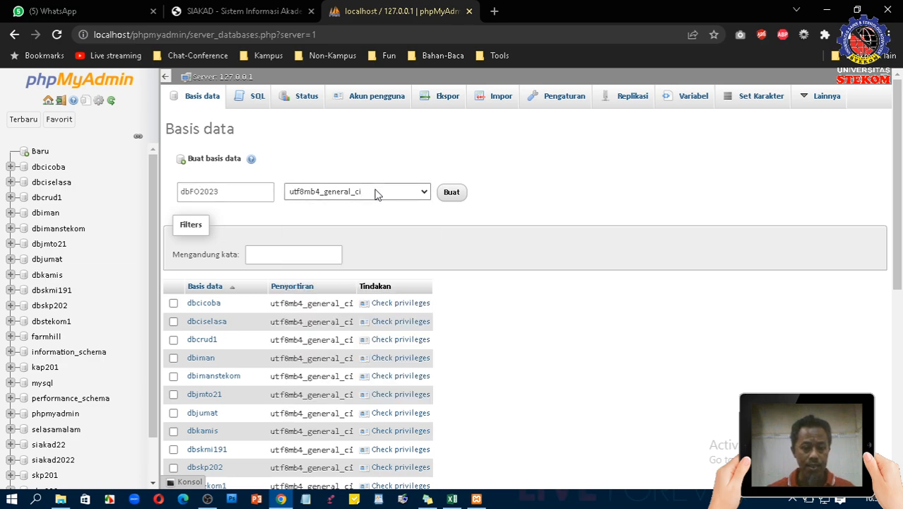
click(452, 193)
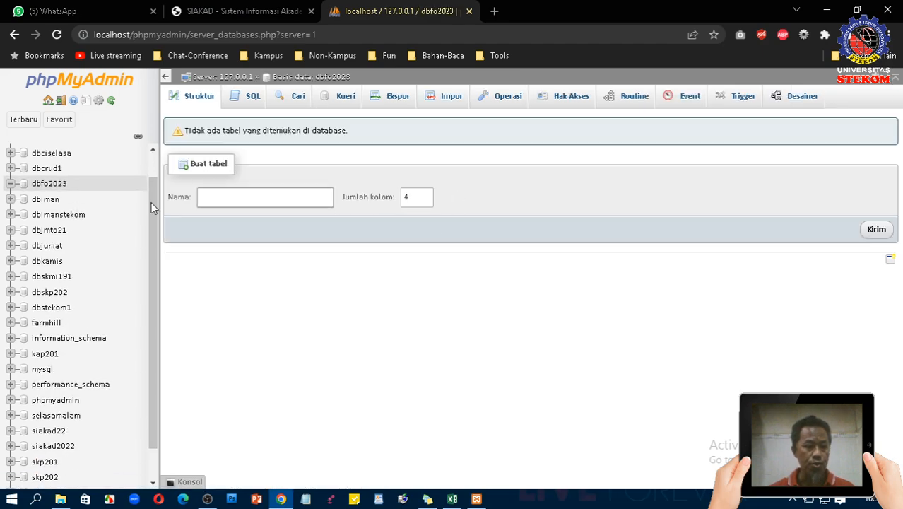
Open the dbfo2023 database and start naming a new table in it
click(52, 188)
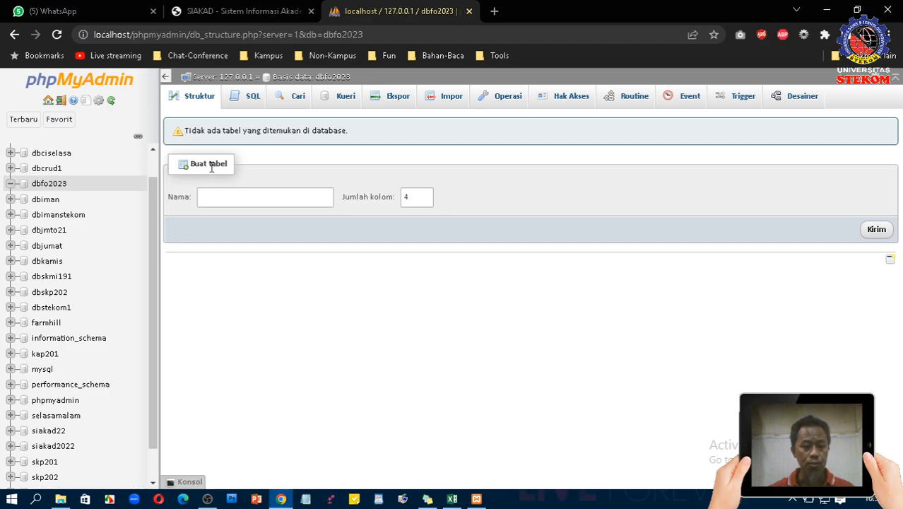
click(244, 196)
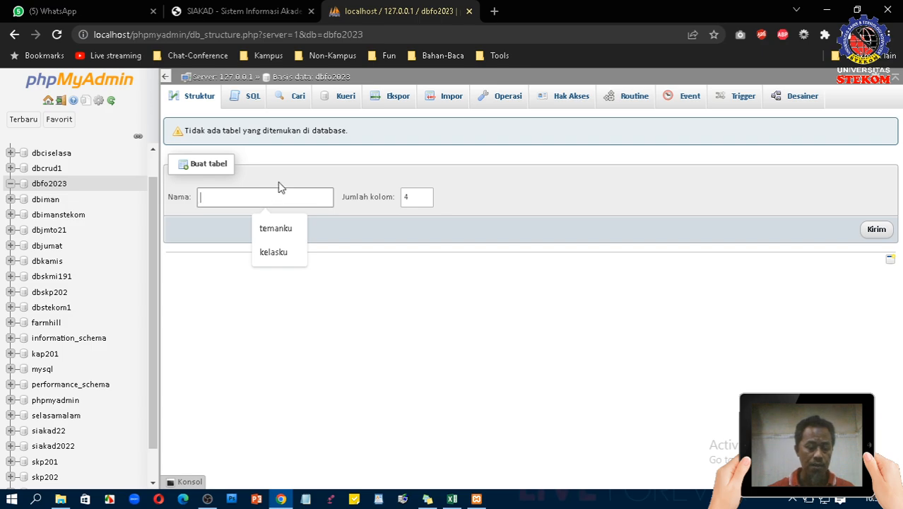
text(tema)
key(BackSpace)
key(BackSpace)
key(BackSpace)
key(BackSpace)
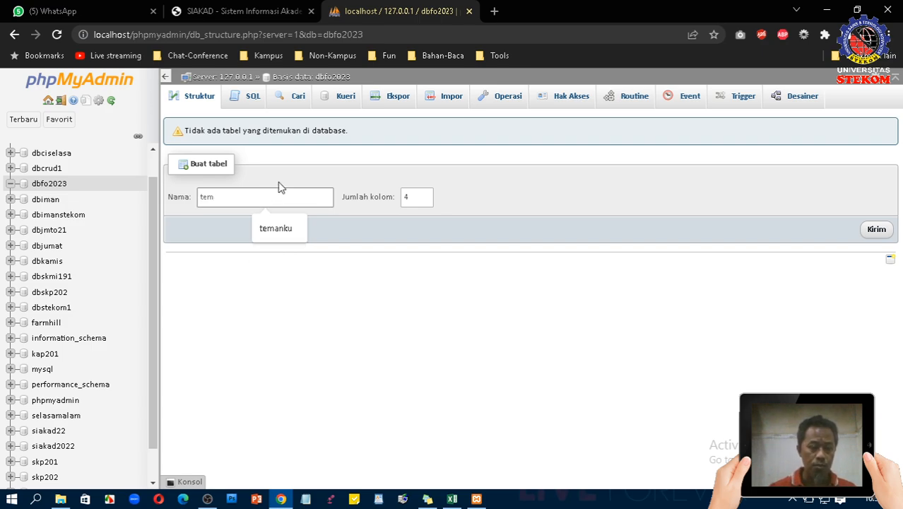
key(BackSpace)
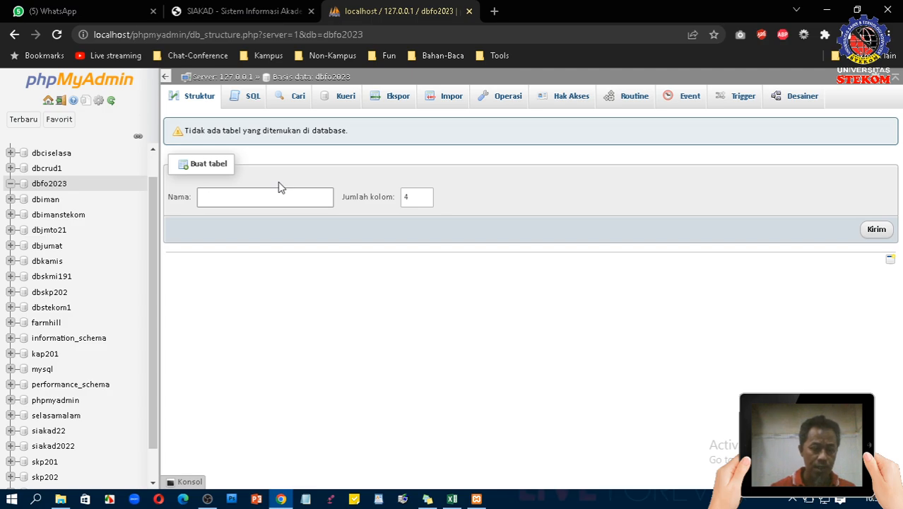
Name the new table kelasku, give it 4 columns, and submit it to reach the column definitions
text(kelasku)
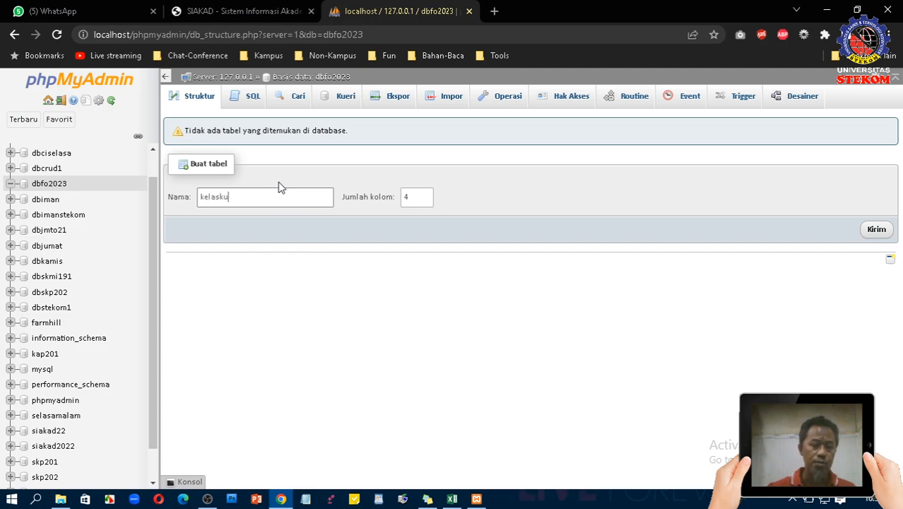
key(Tab)
text(3)
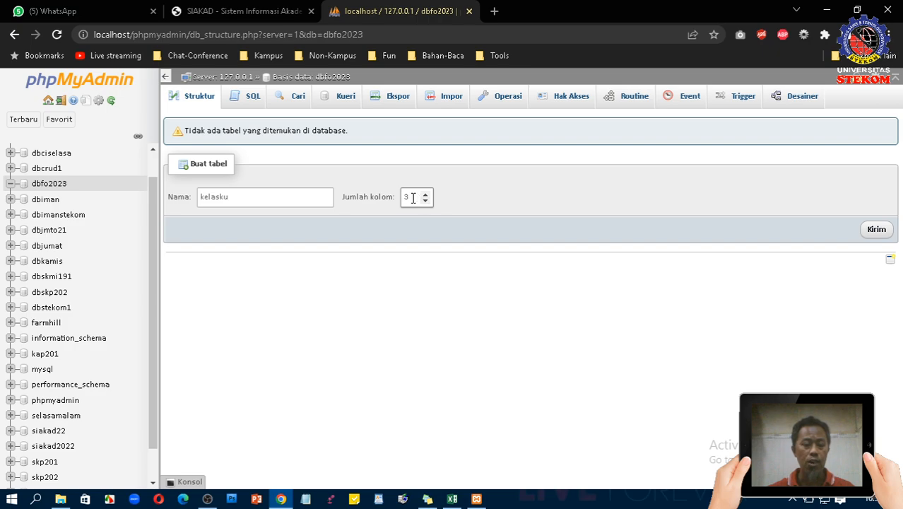
drag(413, 199, 357, 198)
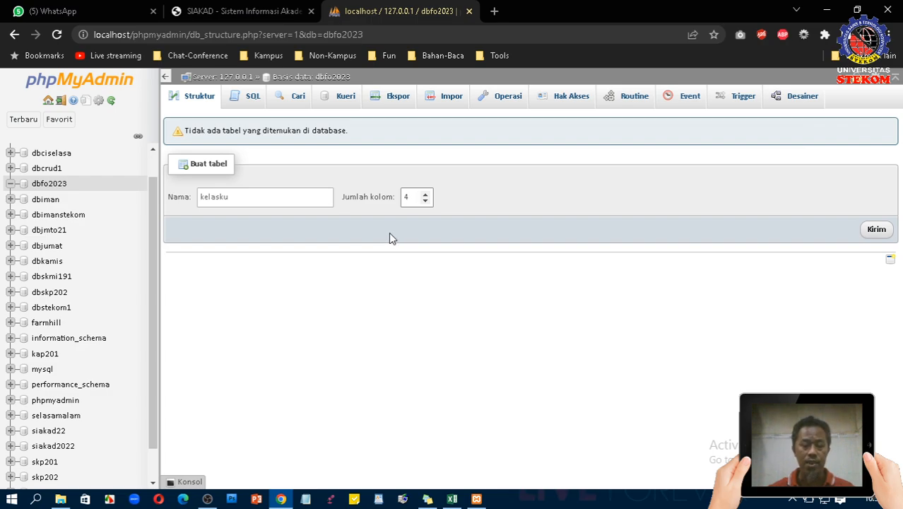
click(300, 194)
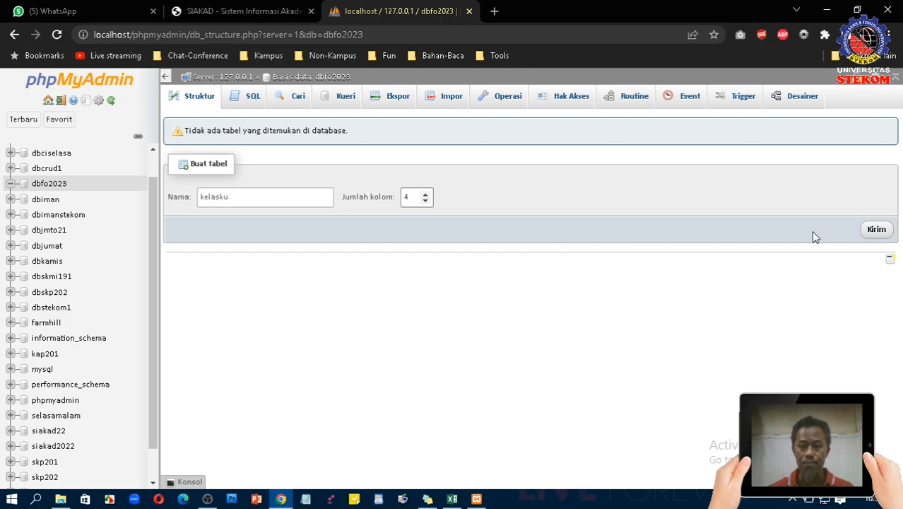
click(877, 231)
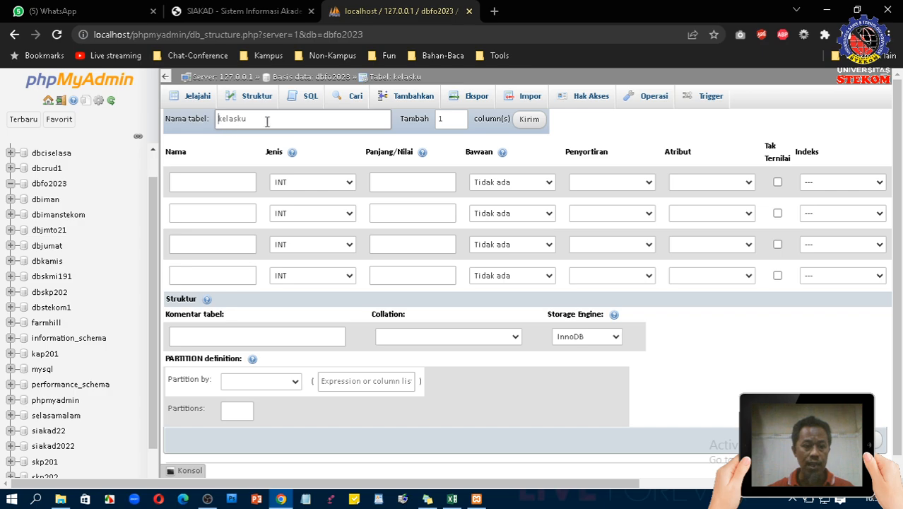
click(459, 119)
click(459, 123)
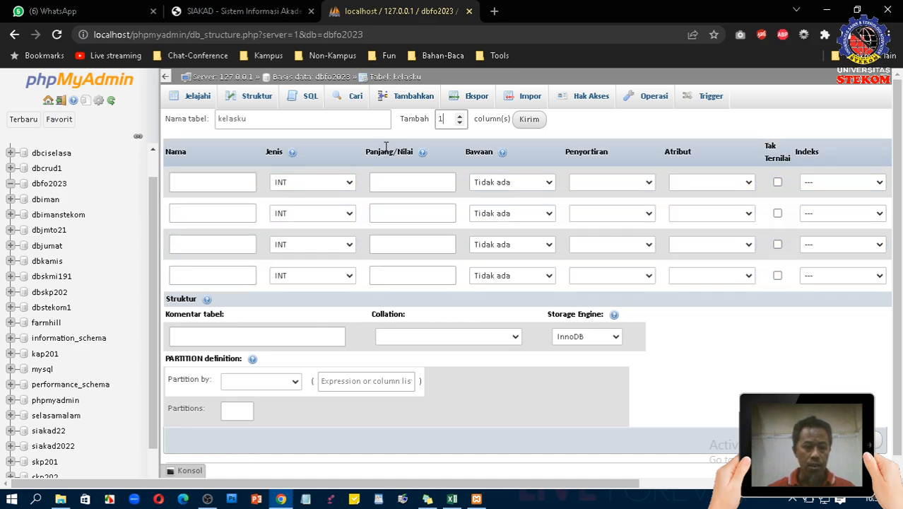
Define the first column of kelasku as NIM, type CHAR, length 5
click(233, 185)
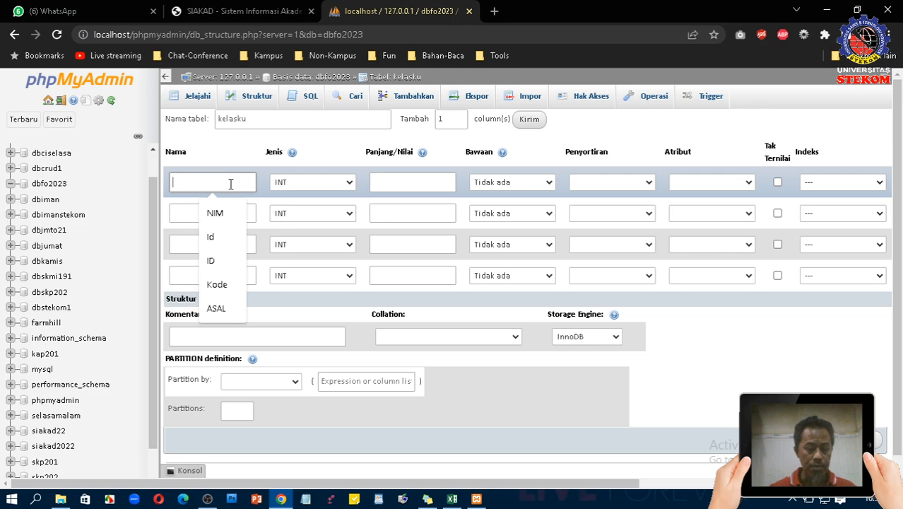
text(n)
key(BackSpace)
text(NIM)
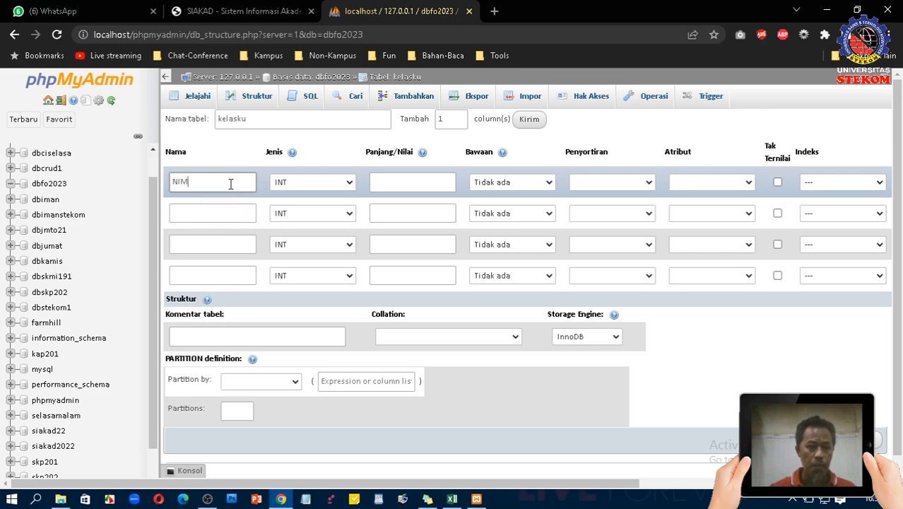
click(329, 183)
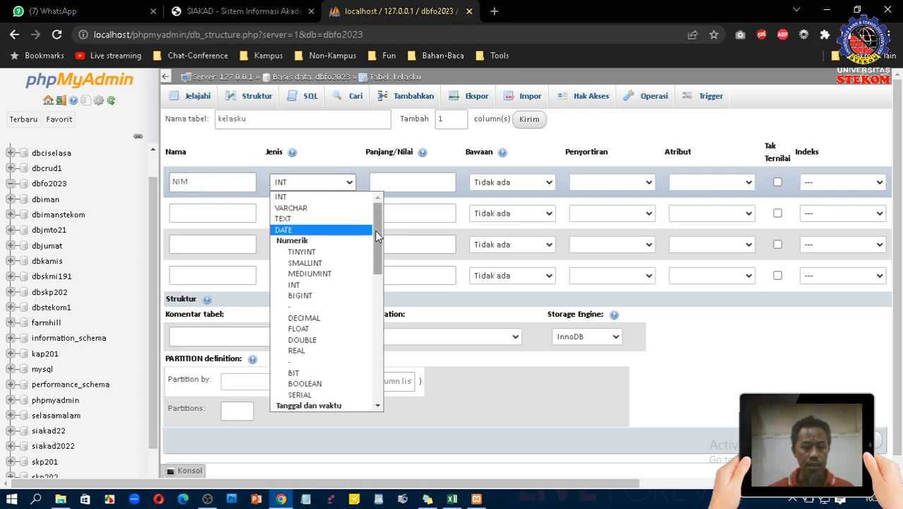
drag(376, 229, 380, 212)
click(294, 185)
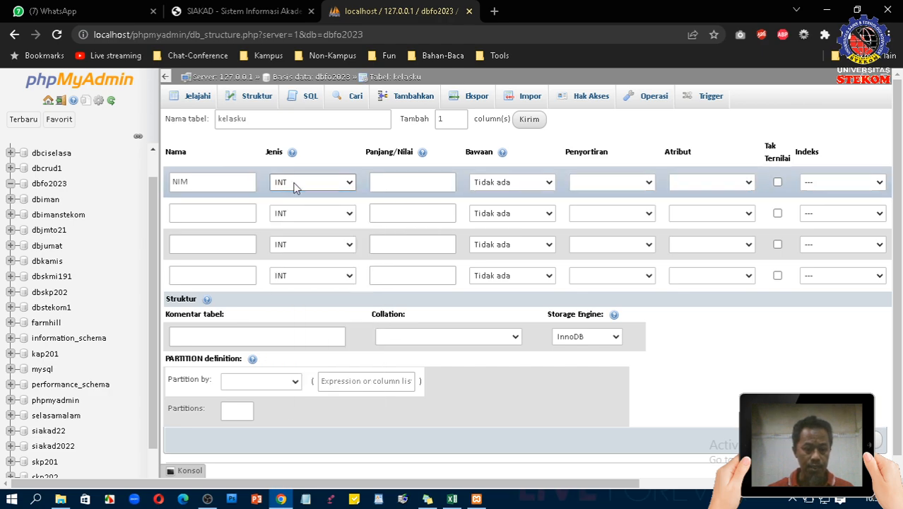
click(390, 183)
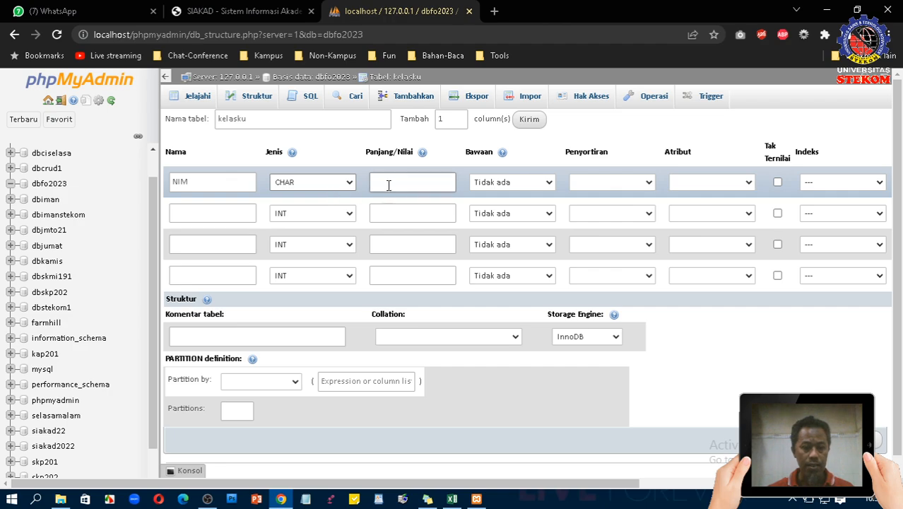
text(5)
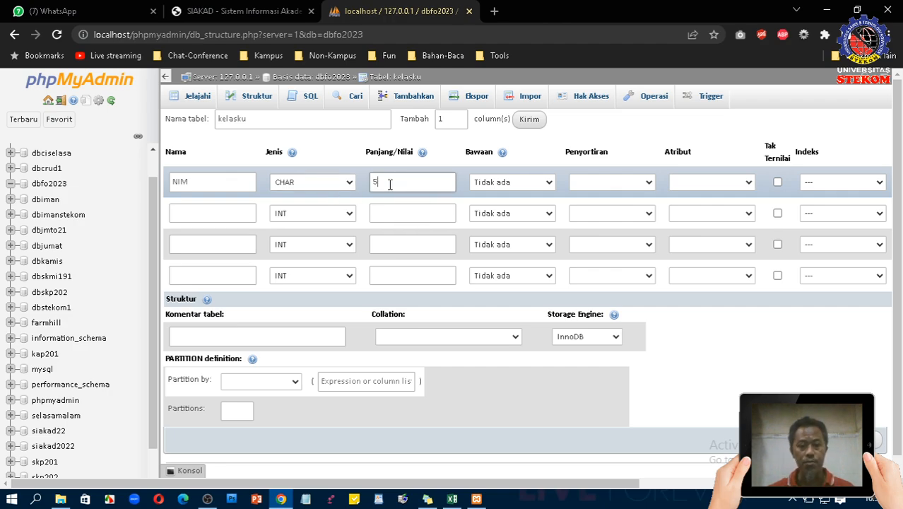
Define the second column as Nama, type VARCHAR, length 30
click(232, 216)
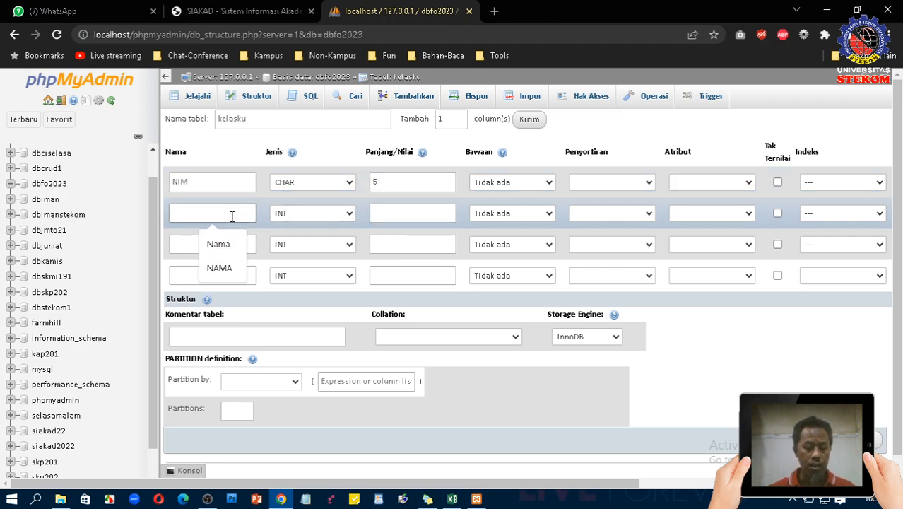
text(n)
key(BackSpace)
text(Nama)
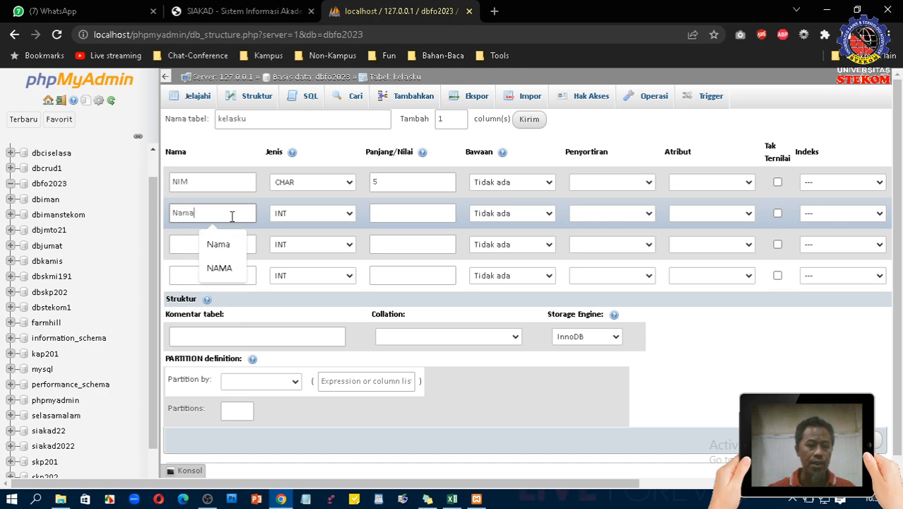
click(295, 217)
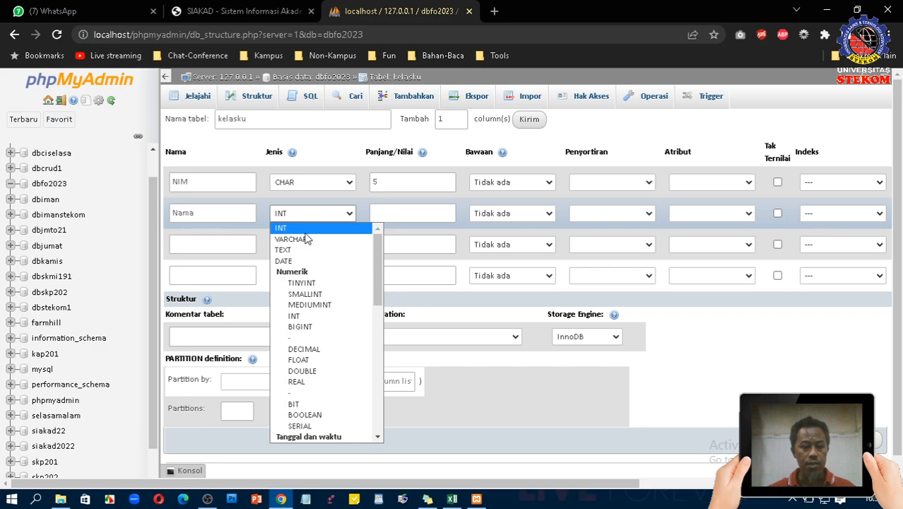
click(306, 240)
click(414, 215)
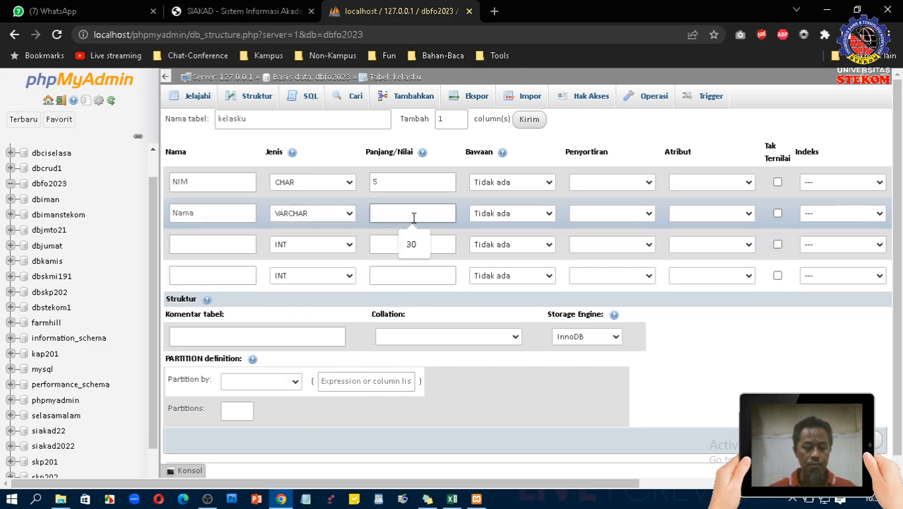
text(30)
Define the third column as TglLahir with type DATE
click(204, 246)
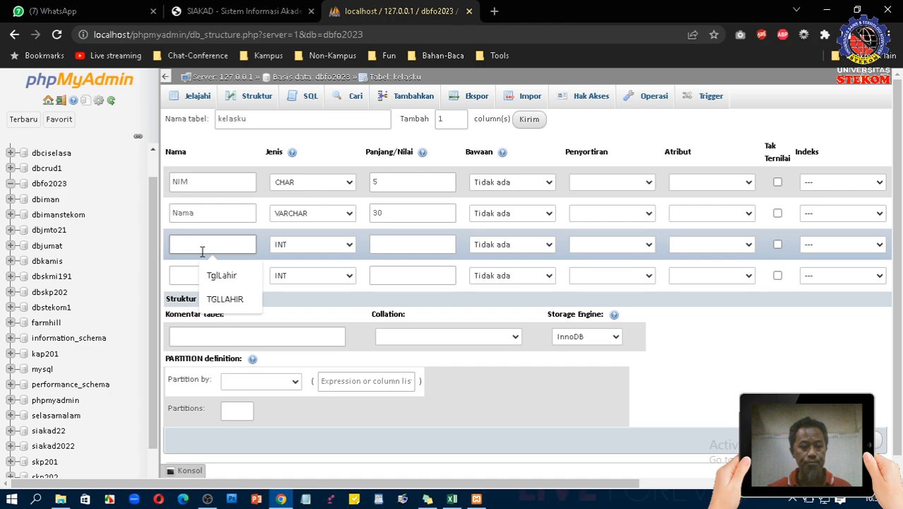
click(308, 246)
scroll(327, 348, down, 10)
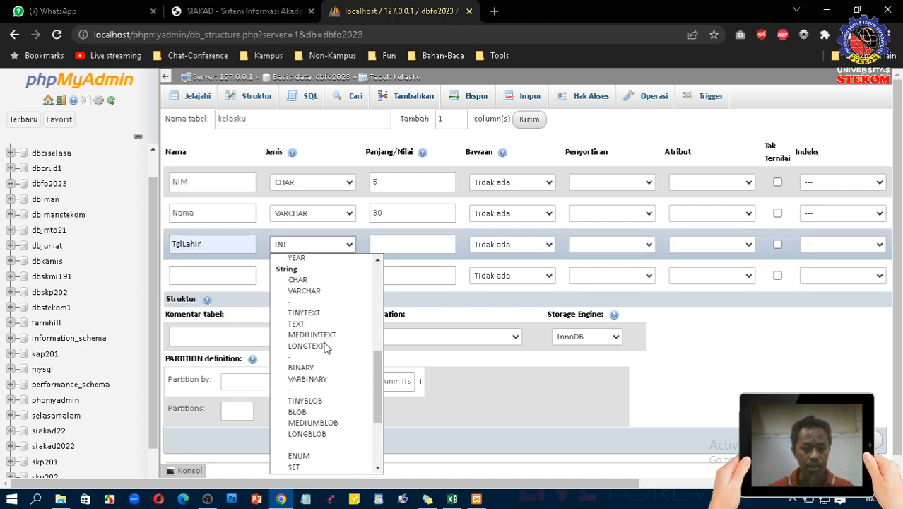
scroll(328, 344, up, 10)
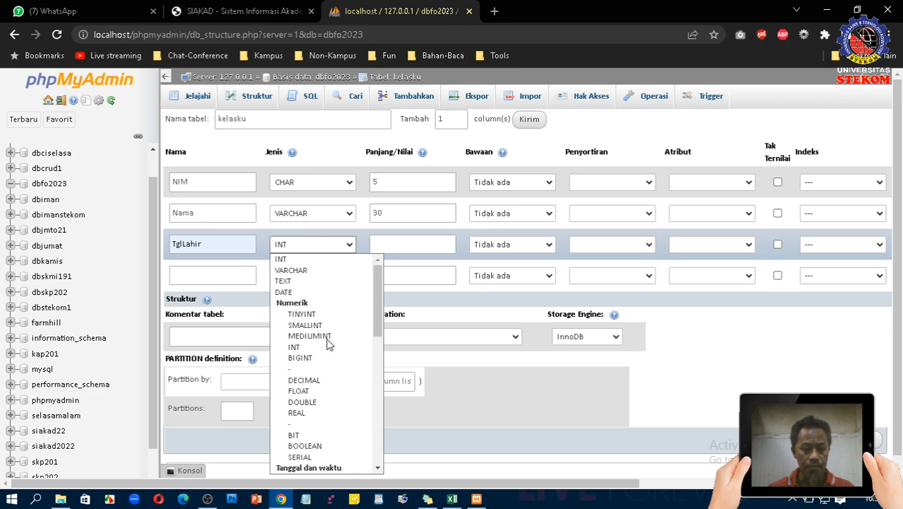
click(310, 290)
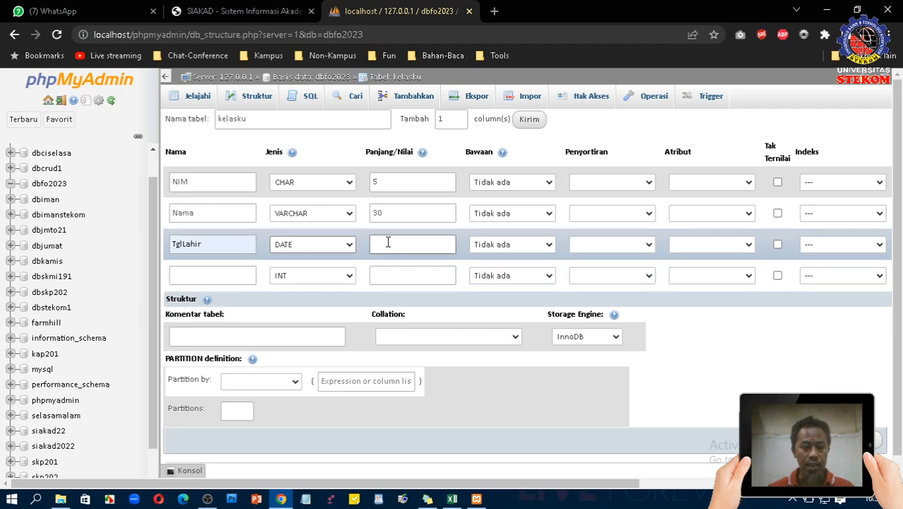
Define the fourth column of kelasku as Tb with type INT
click(236, 273)
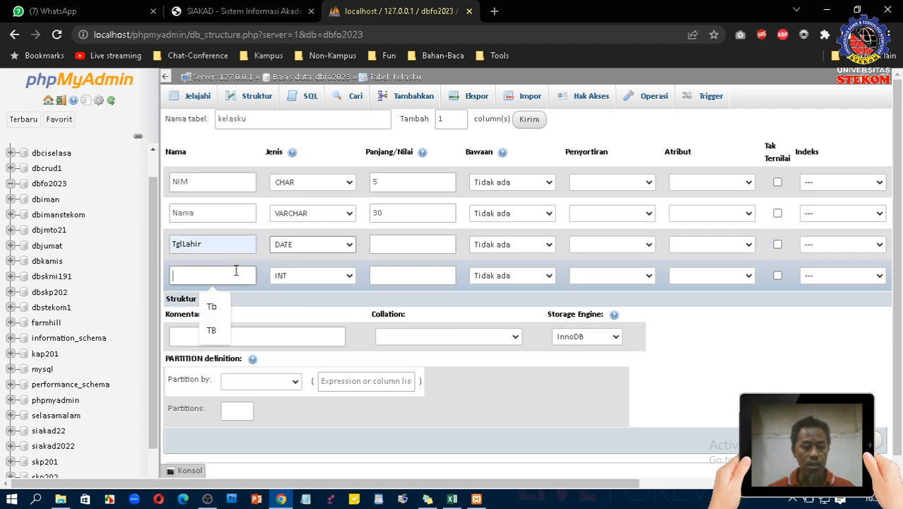
click(213, 307)
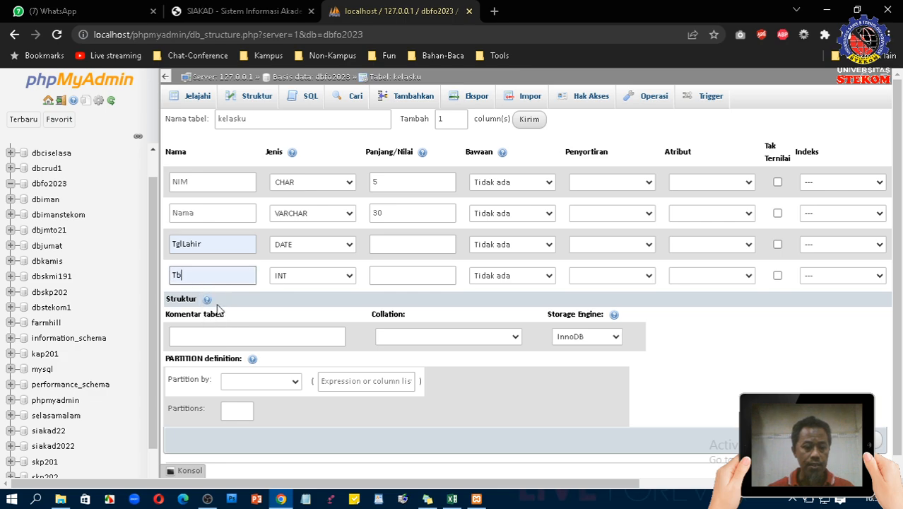
click(325, 278)
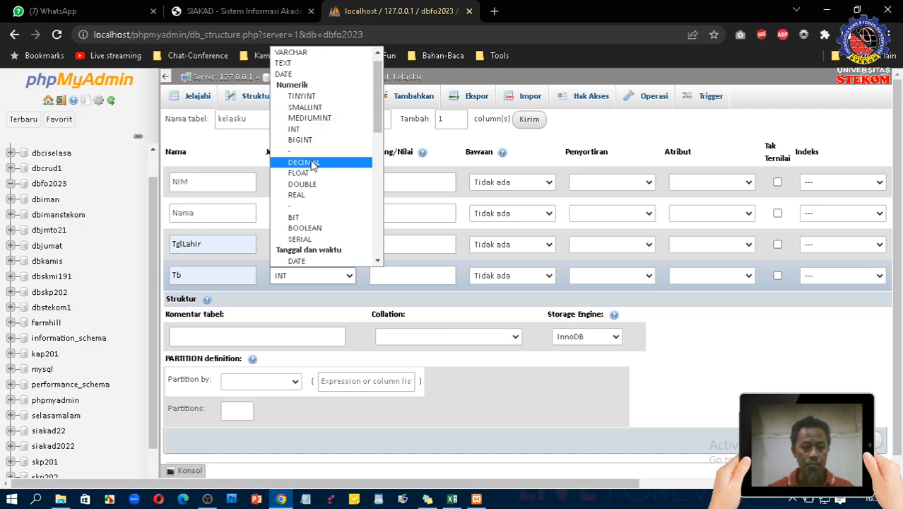
click(316, 131)
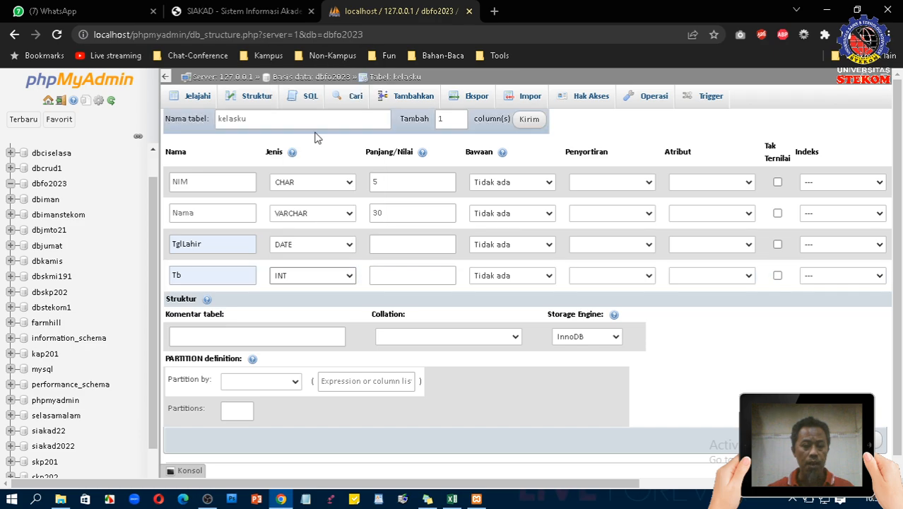
click(374, 181)
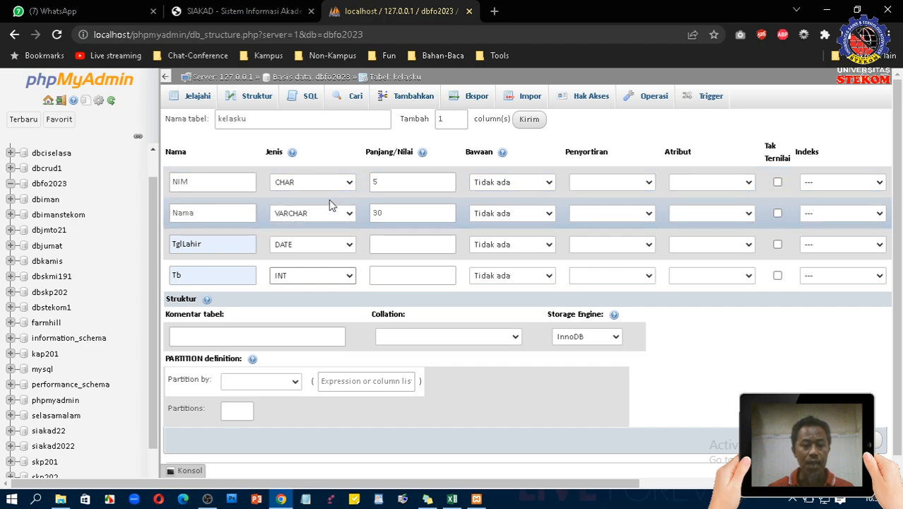
click(395, 272)
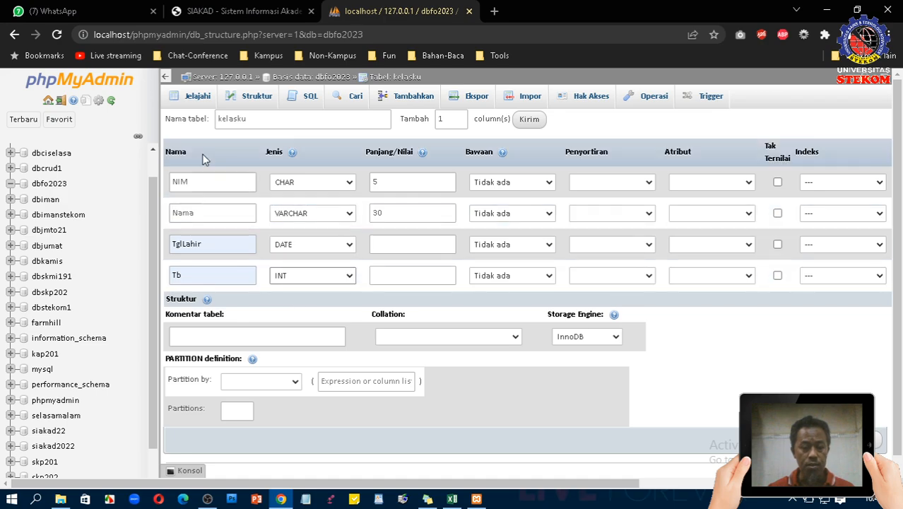
click(187, 183)
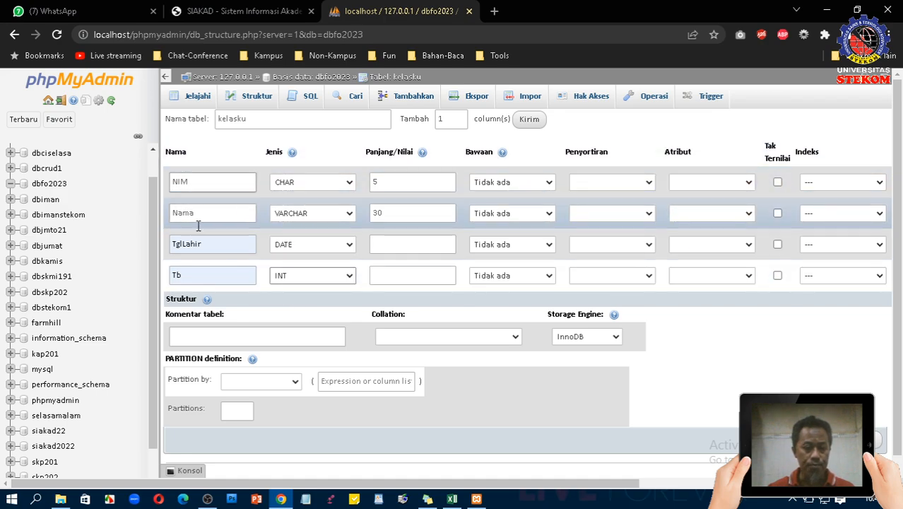
click(222, 223)
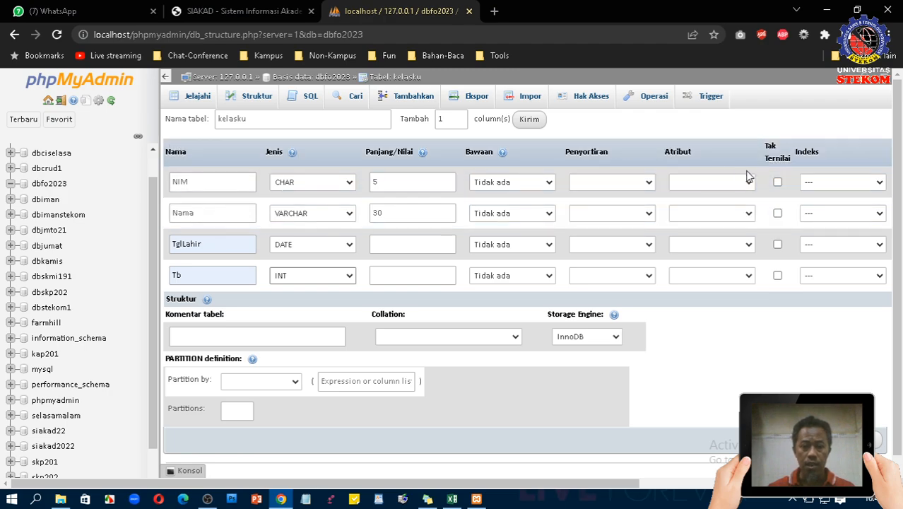
click(863, 186)
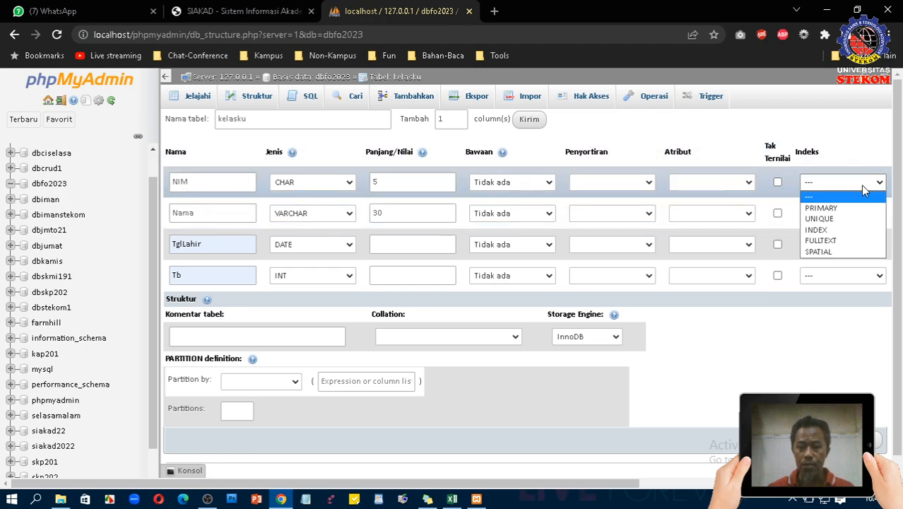
click(840, 205)
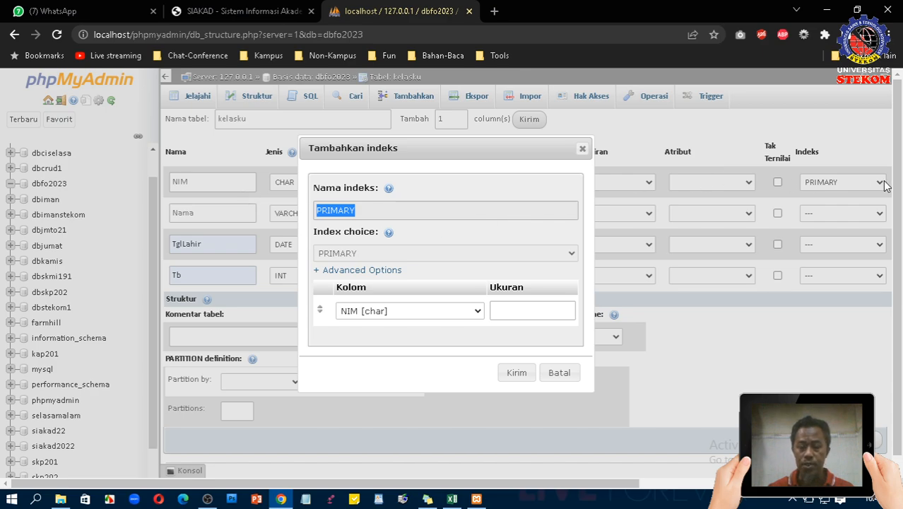
click(584, 149)
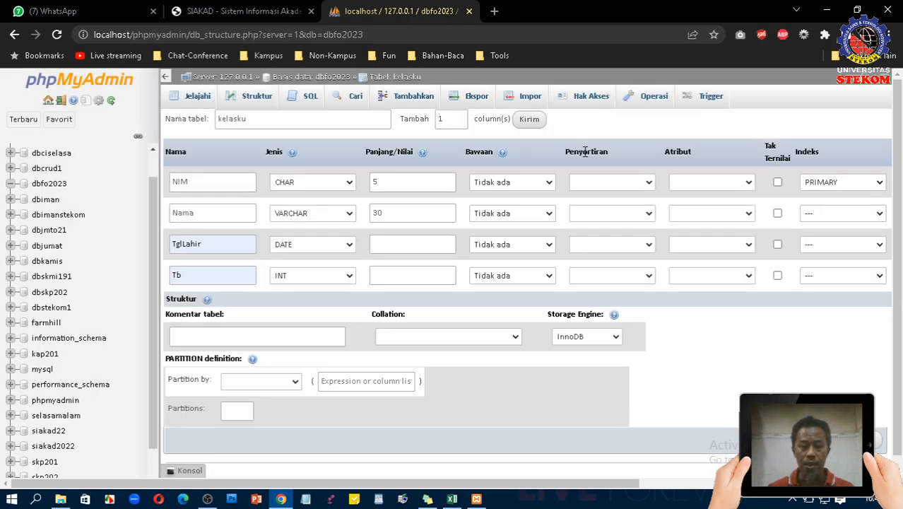
click(878, 184)
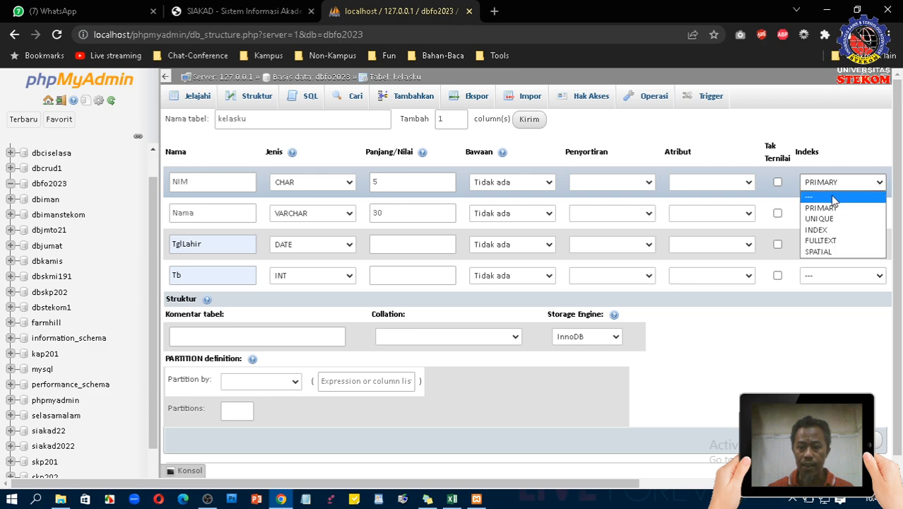
click(836, 197)
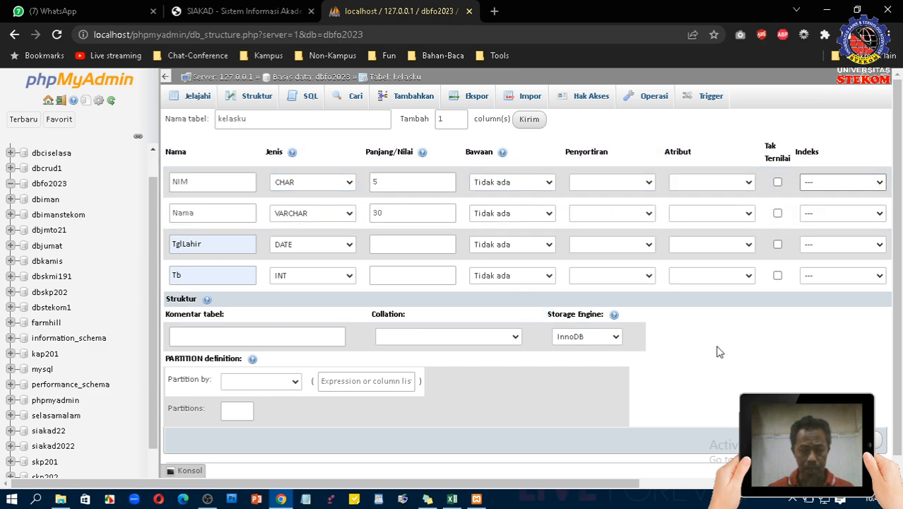
Preview the SQL statement that creates kelasku and save the table
scroll(735, 354, down, 1)
scroll(735, 354, up, 1)
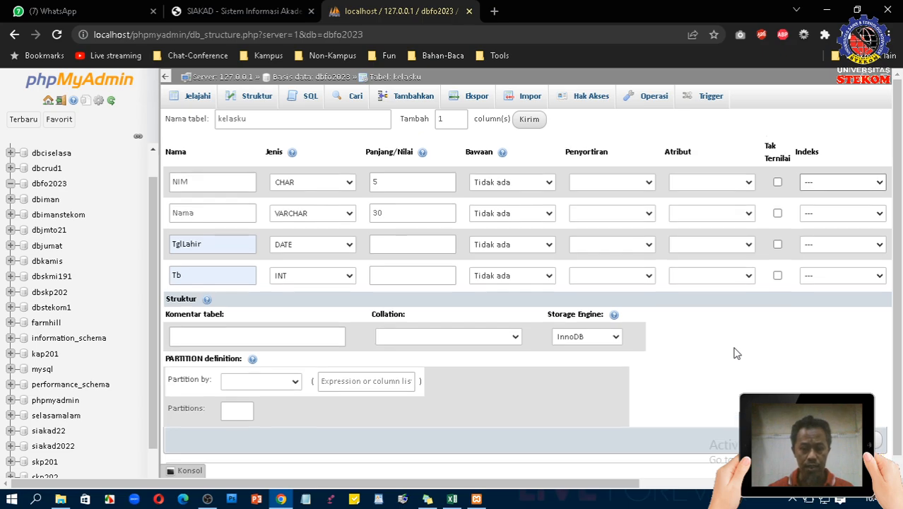
scroll(735, 353, down, 1)
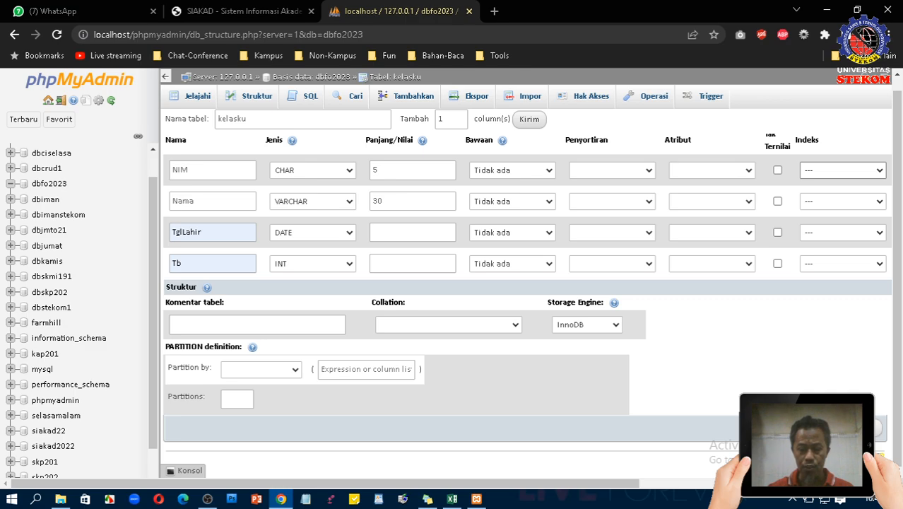
click(834, 427)
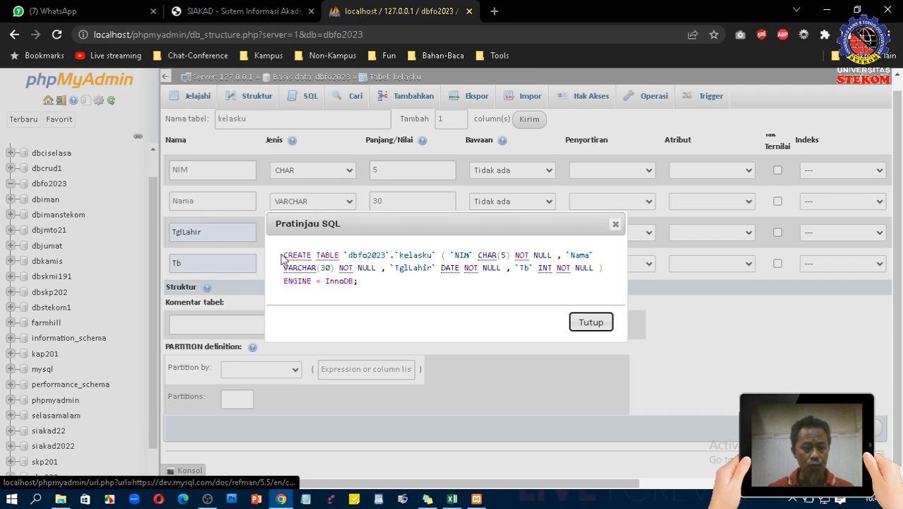
drag(280, 256, 382, 289)
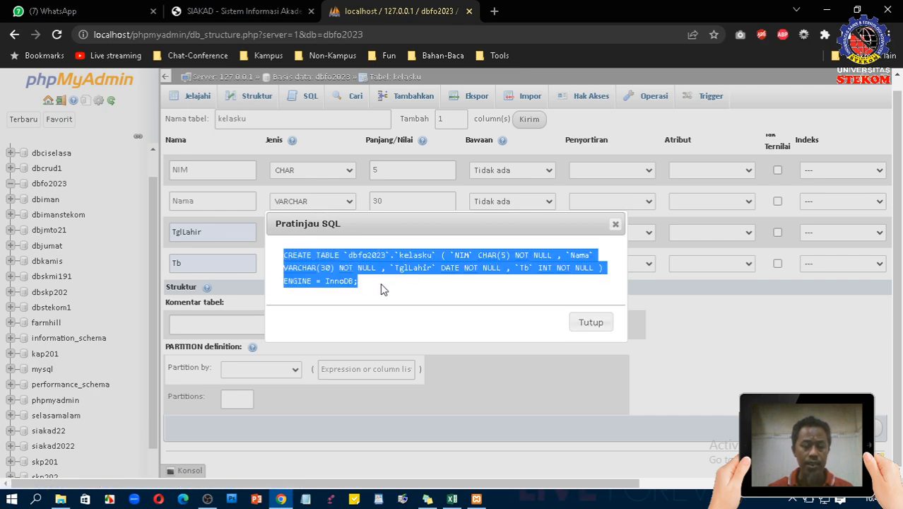
right_click(308, 265)
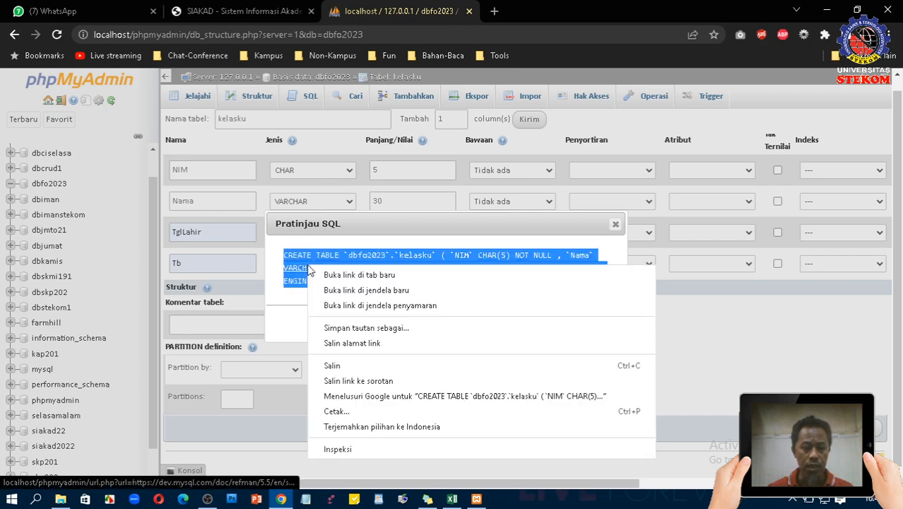
click(295, 302)
click(297, 304)
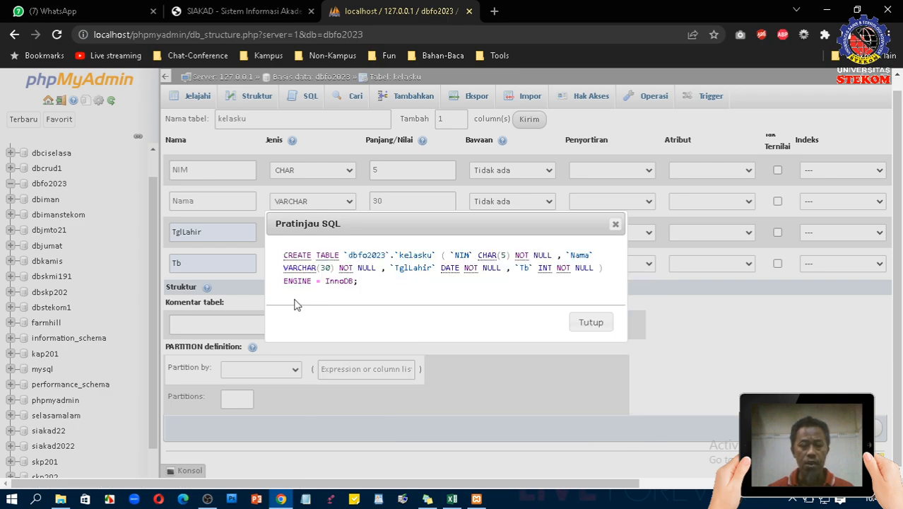
click(593, 323)
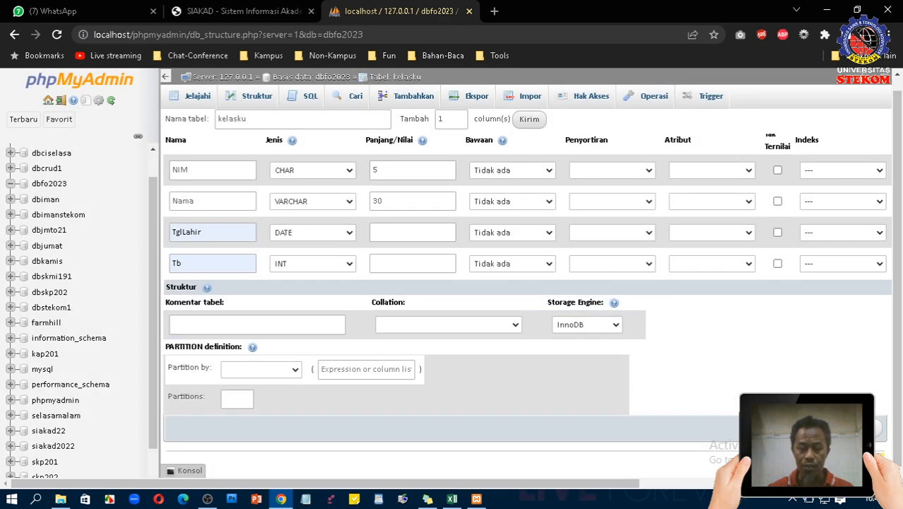
click(876, 427)
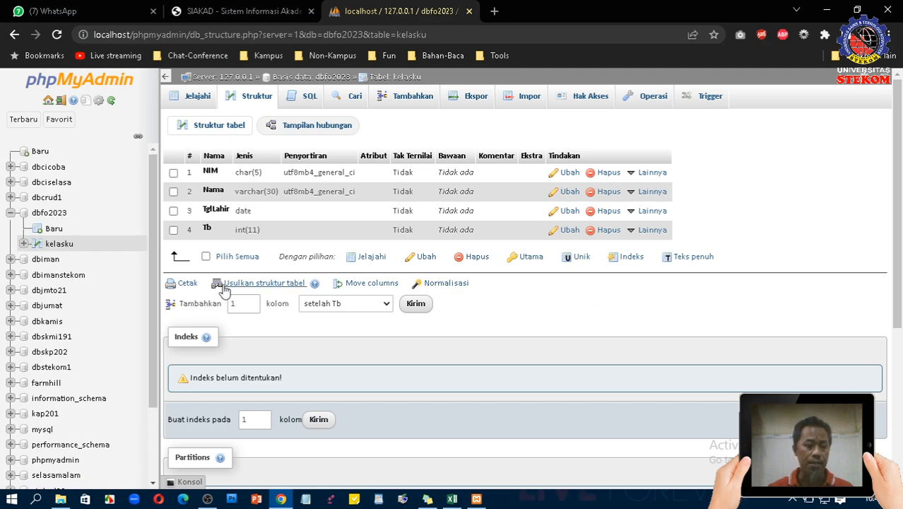
Open the dbfo2023 database and examine the columns of kelasku in the navigation tree
click(48, 214)
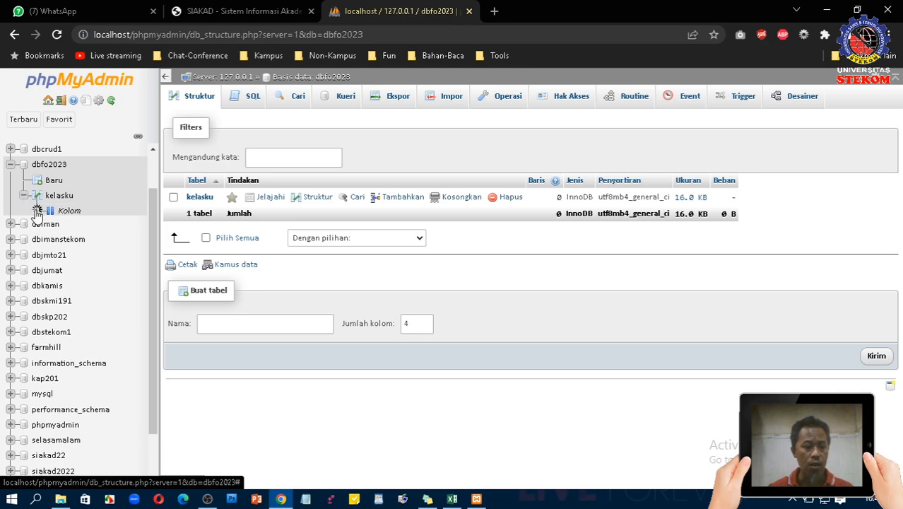
click(37, 212)
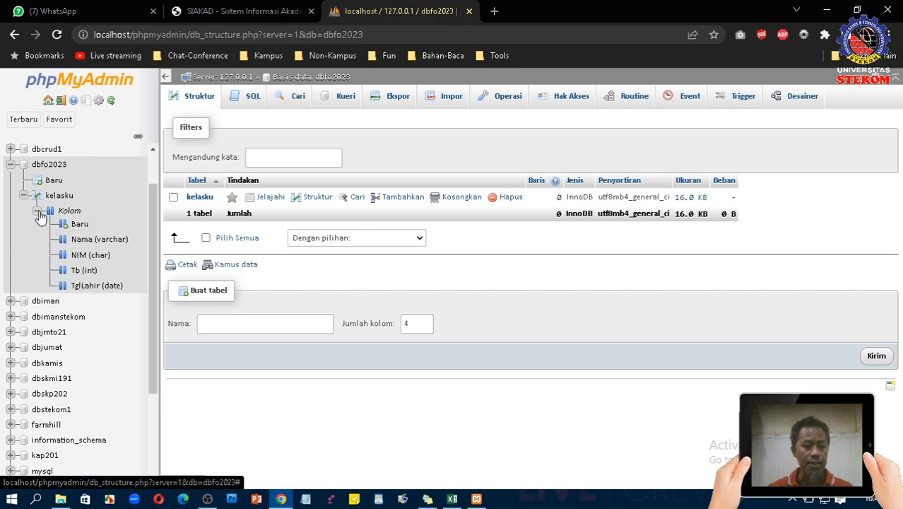
click(37, 211)
click(23, 196)
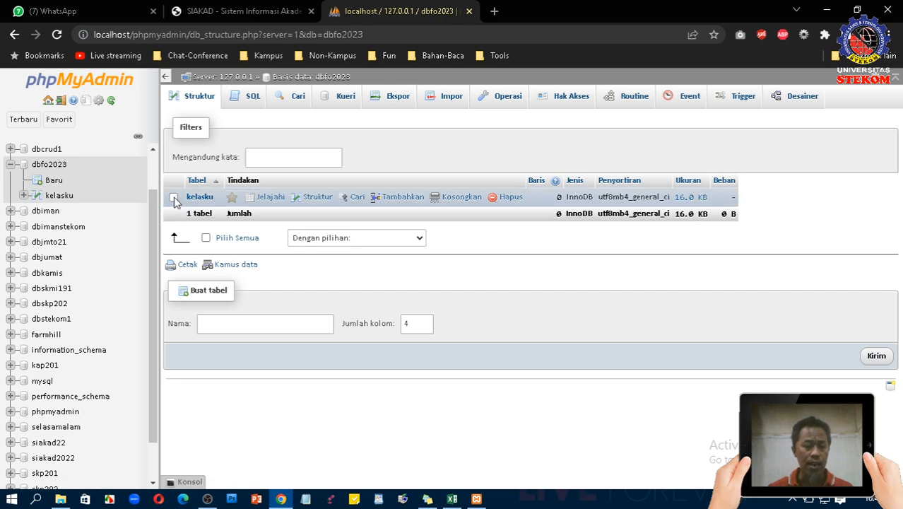
Open the structure of kelasku and start adding 1 column after Tb
click(173, 198)
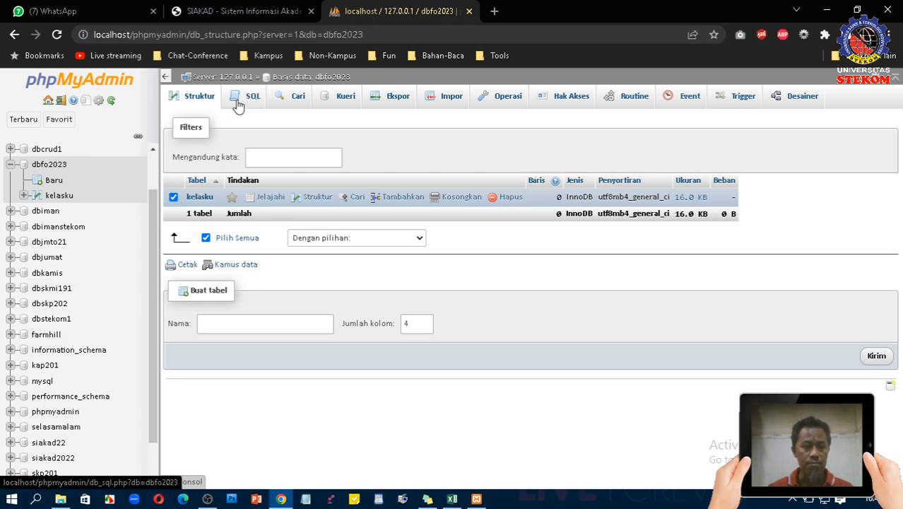
click(194, 101)
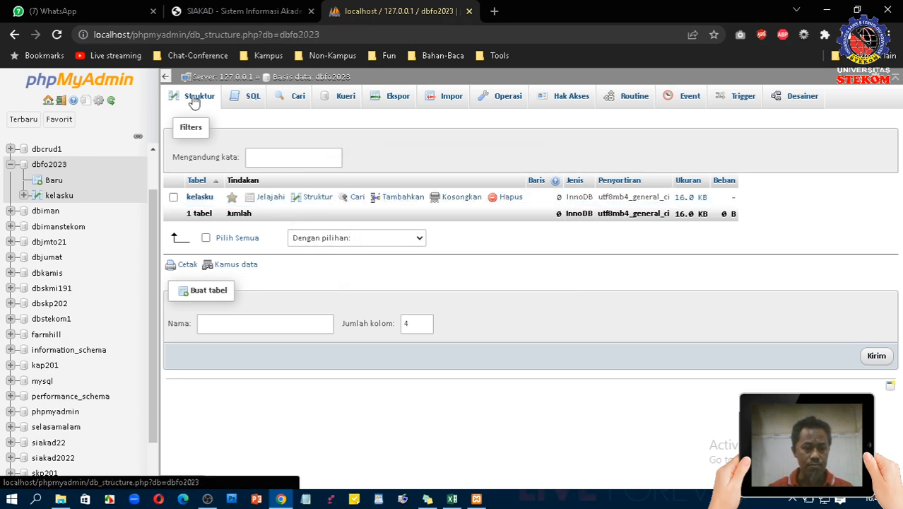
click(314, 201)
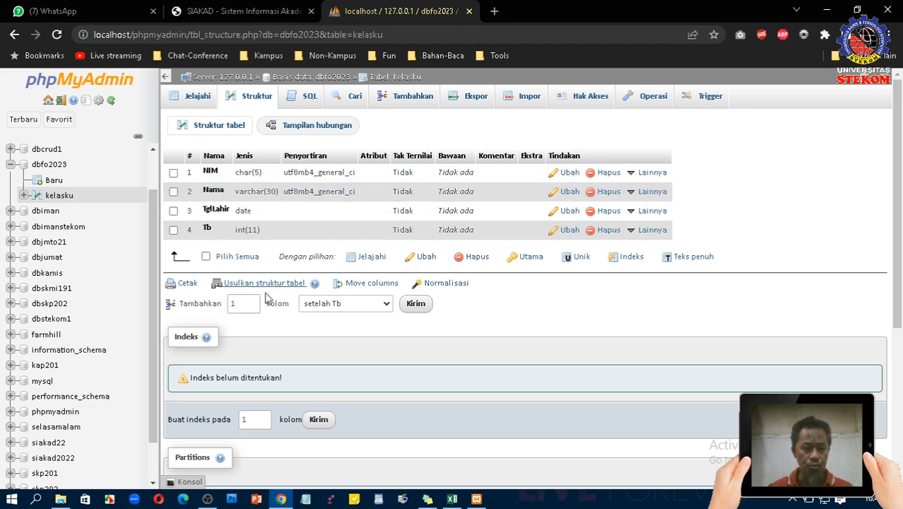
double_click(235, 304)
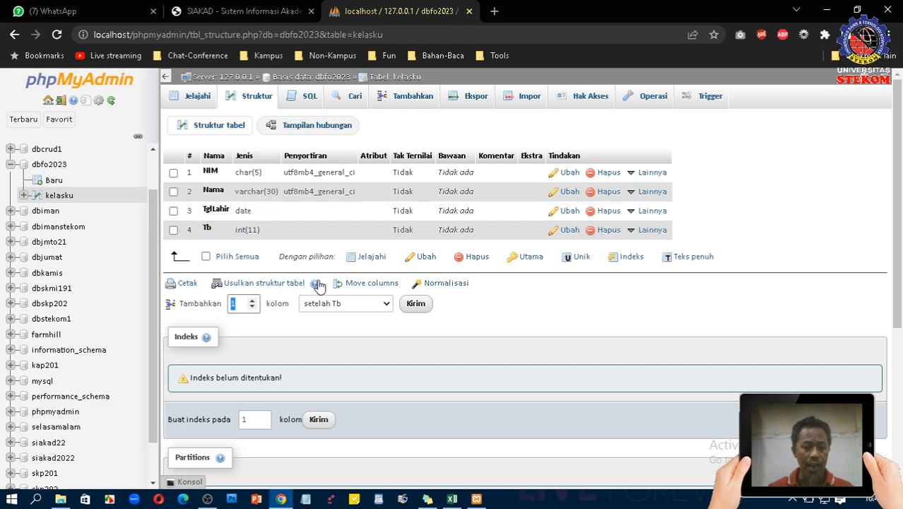
click(346, 304)
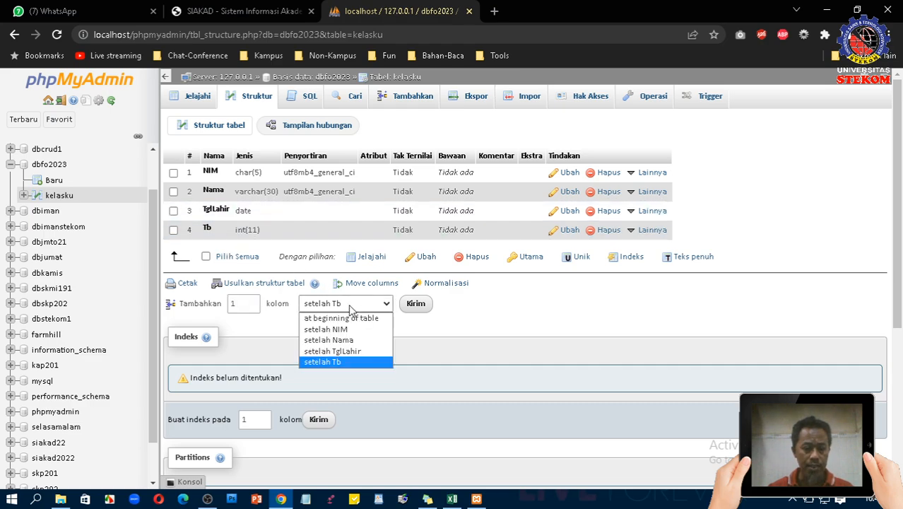
click(347, 363)
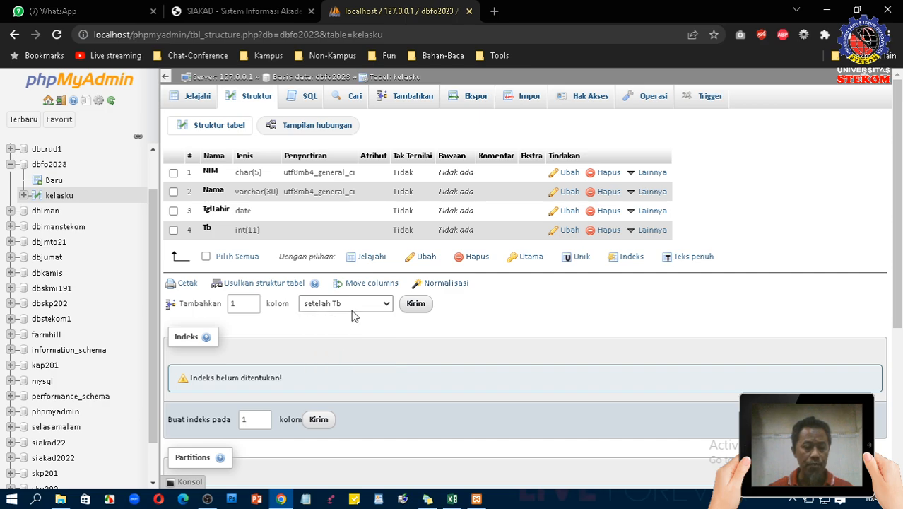
click(417, 304)
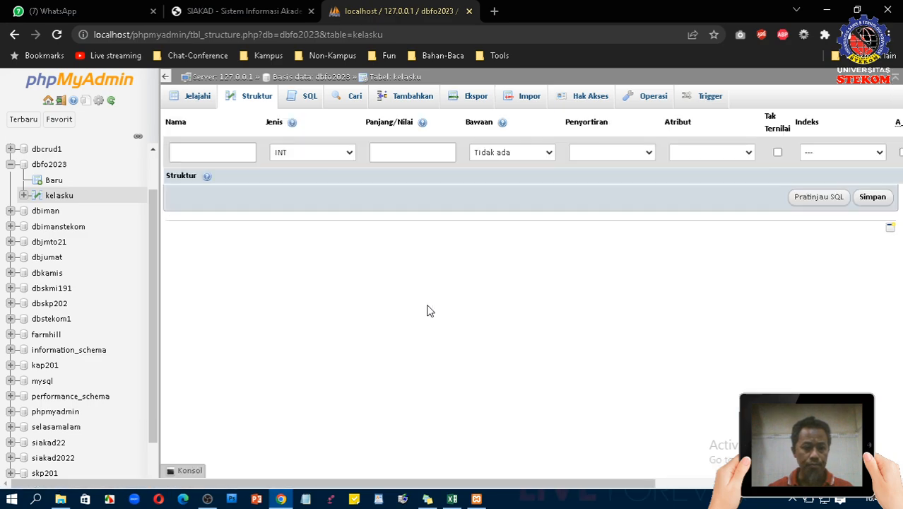
Define the new column of kelasku as asal with type VARCHAR and length 25, and save it
click(221, 150)
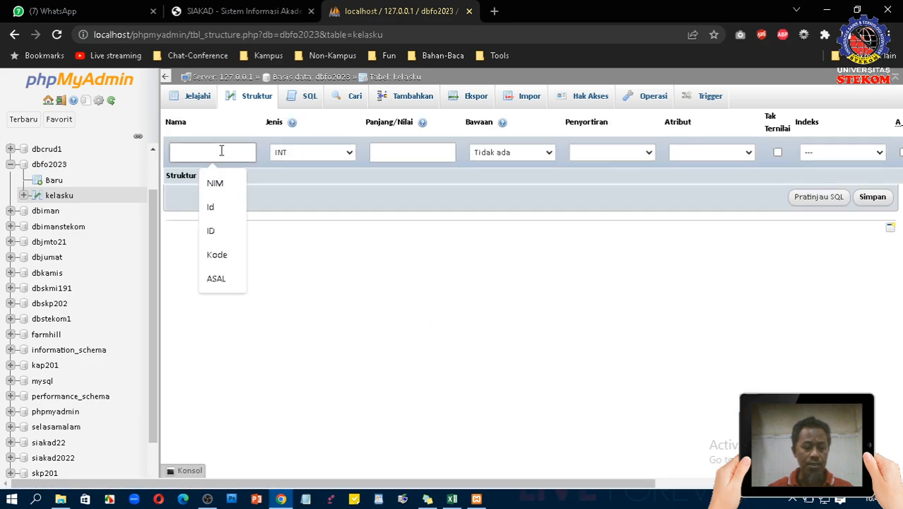
text(m)
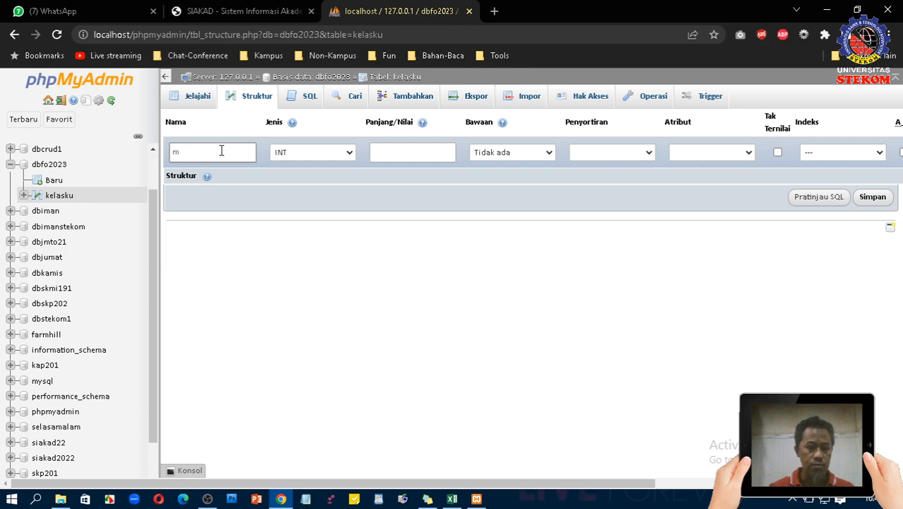
text(uasal)
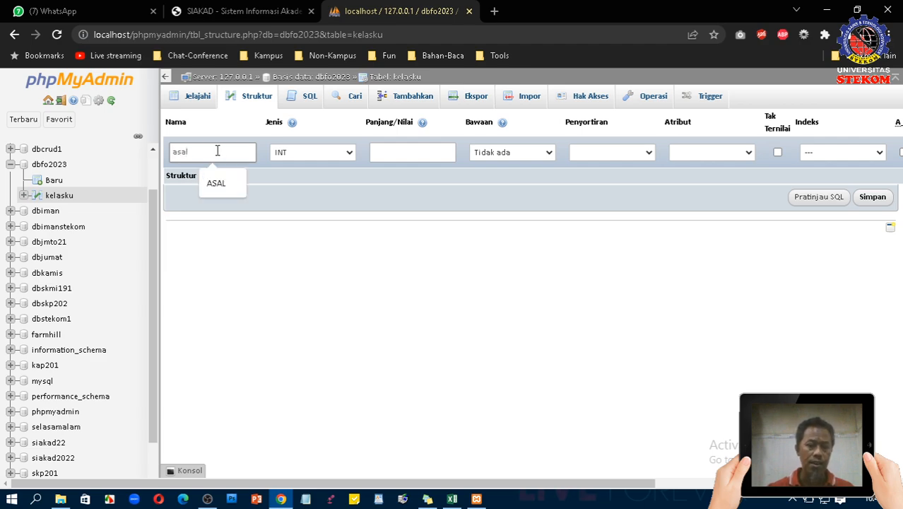
click(305, 152)
click(302, 179)
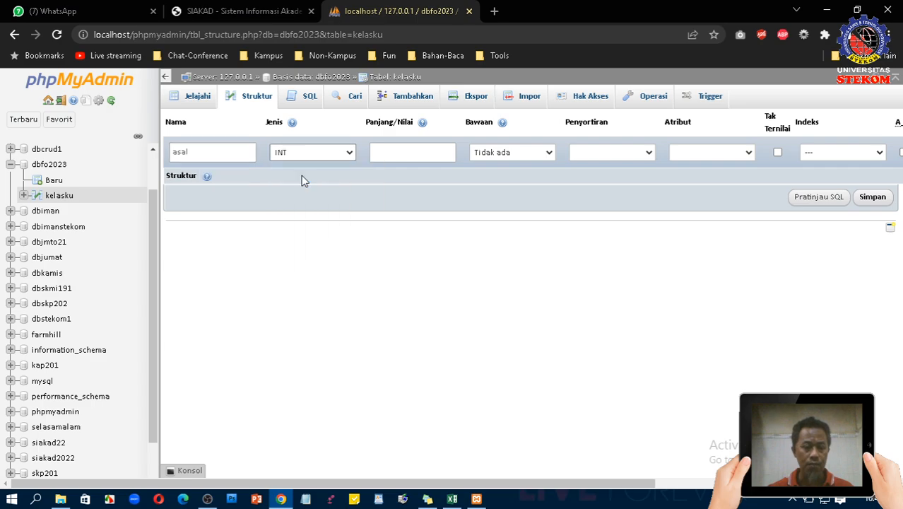
click(399, 153)
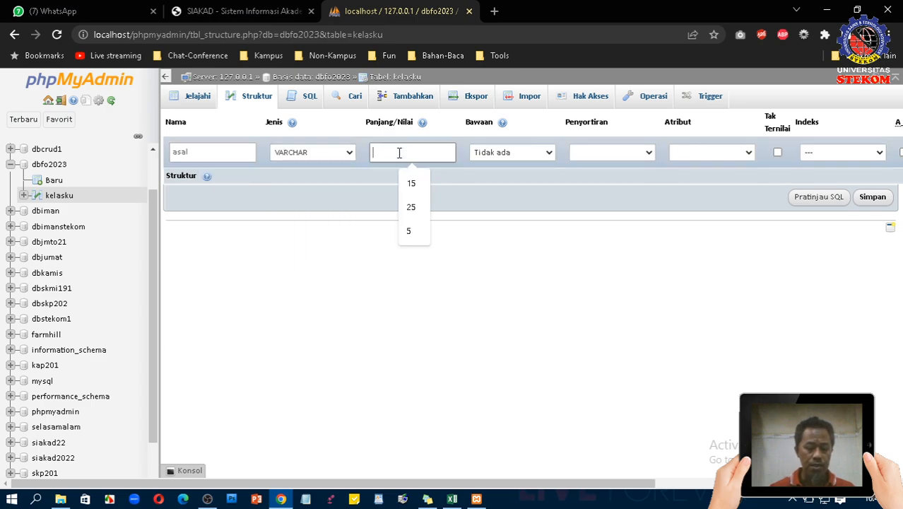
text(25)
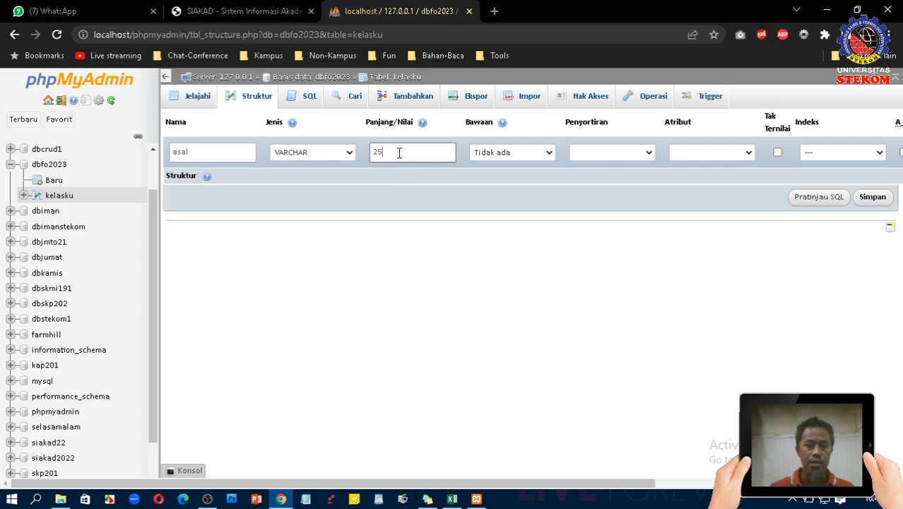
click(872, 198)
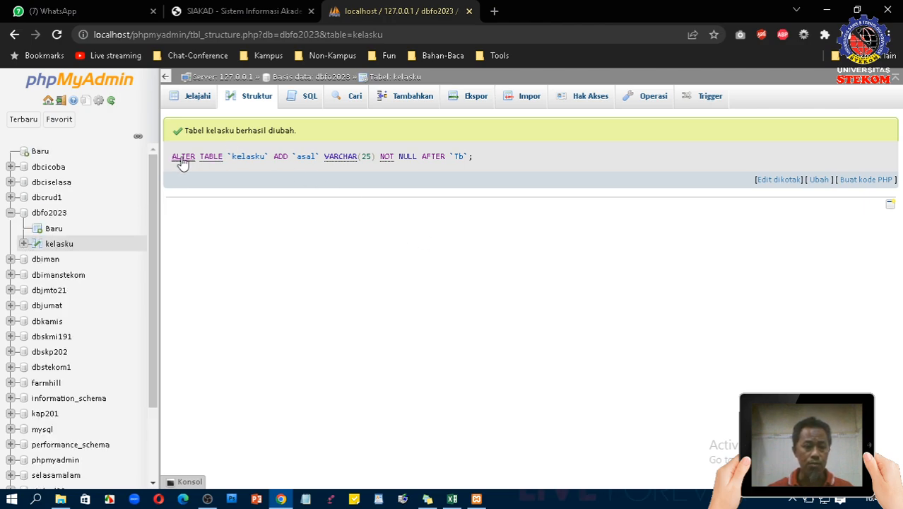
Review the ALTER TABLE statement, then check kelasku's data view, its structure and the available positions for adding a column
drag(172, 156, 506, 158)
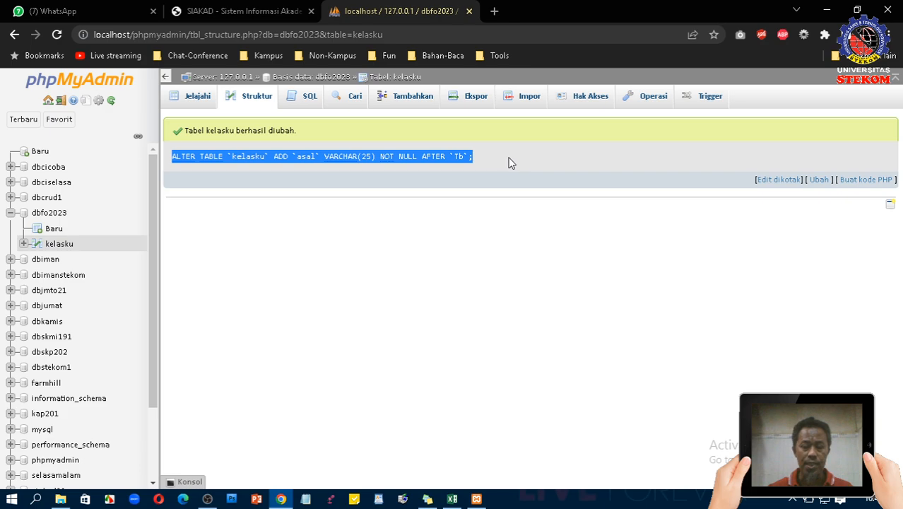
click(199, 98)
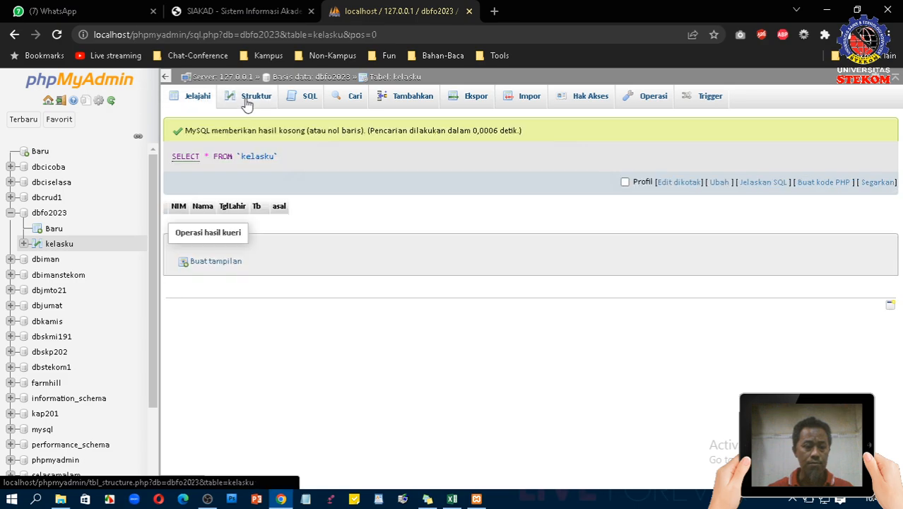
click(247, 103)
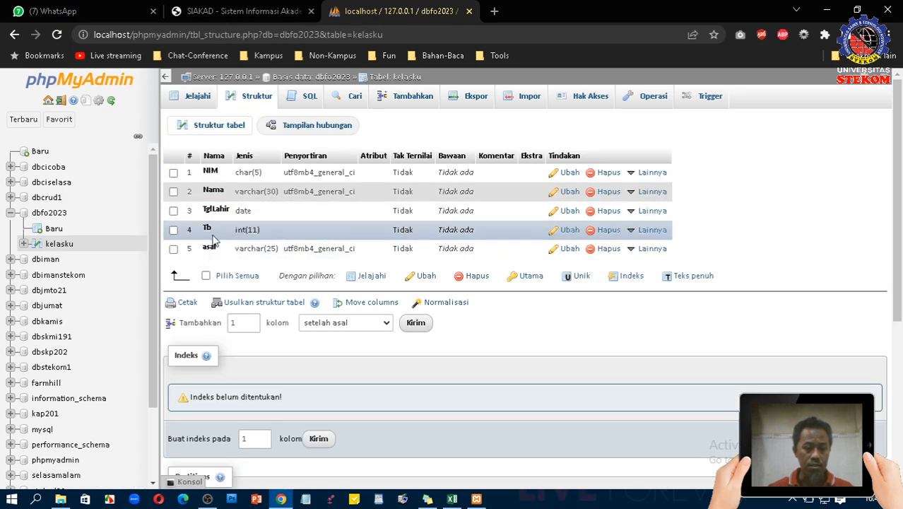
click(349, 325)
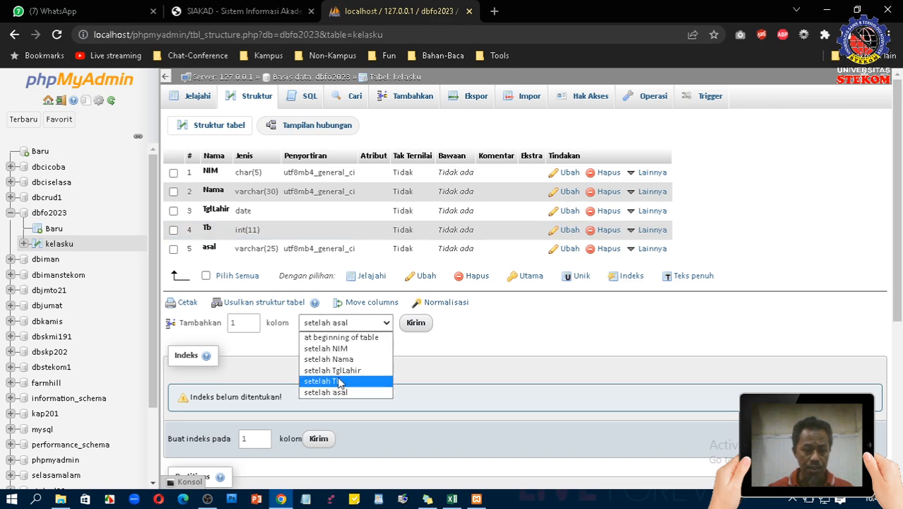
click(533, 326)
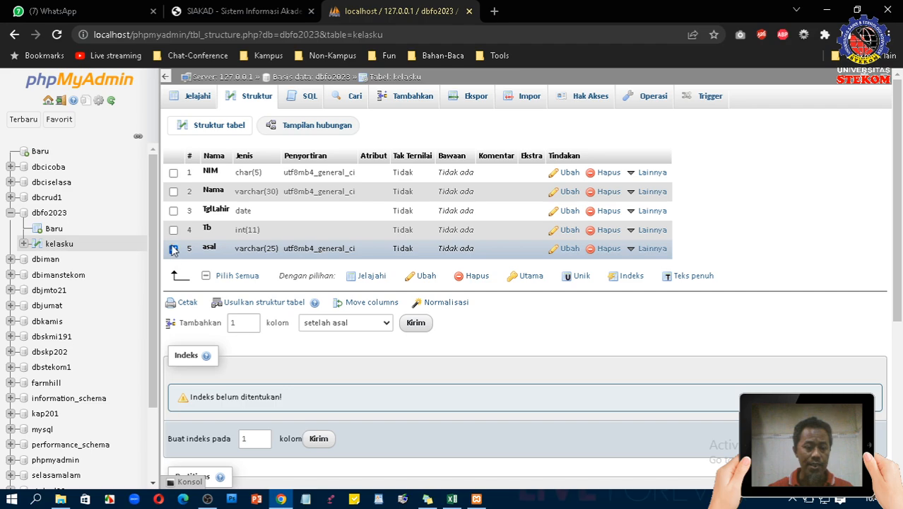
Drop the asal column from kelasku
click(173, 249)
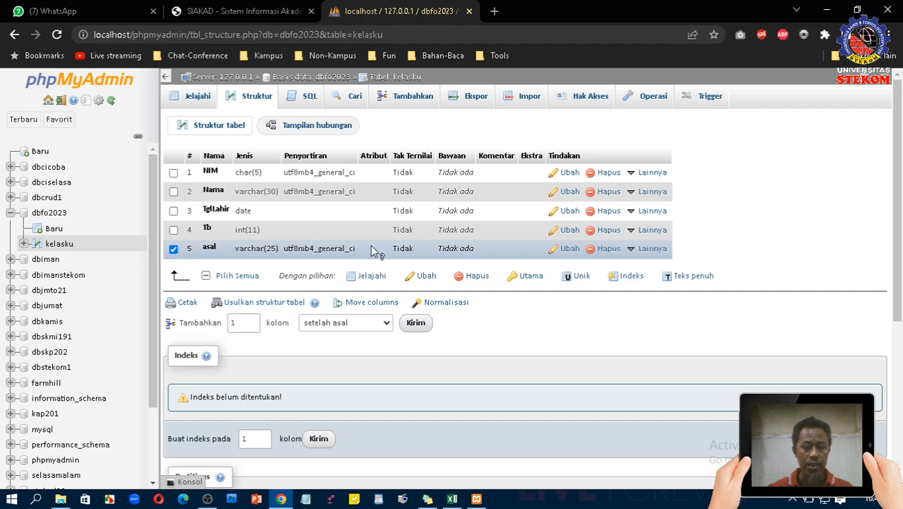
click(608, 252)
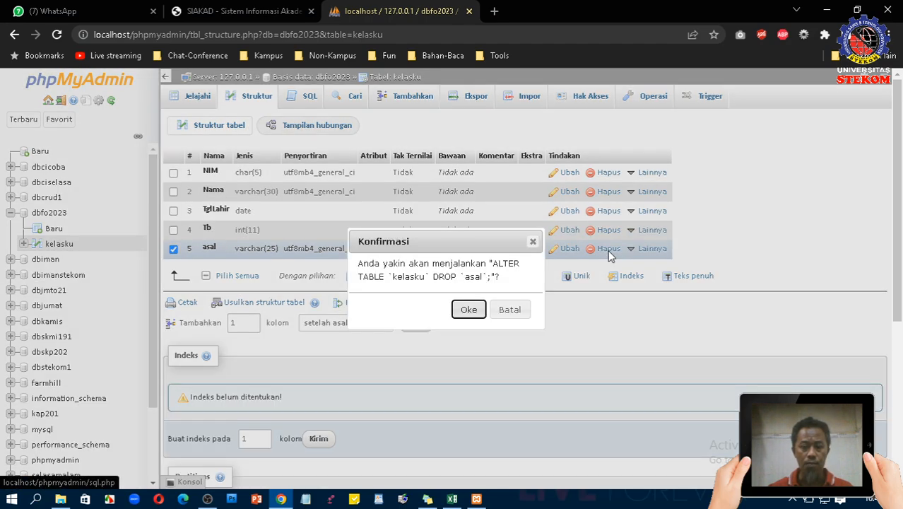
click(469, 311)
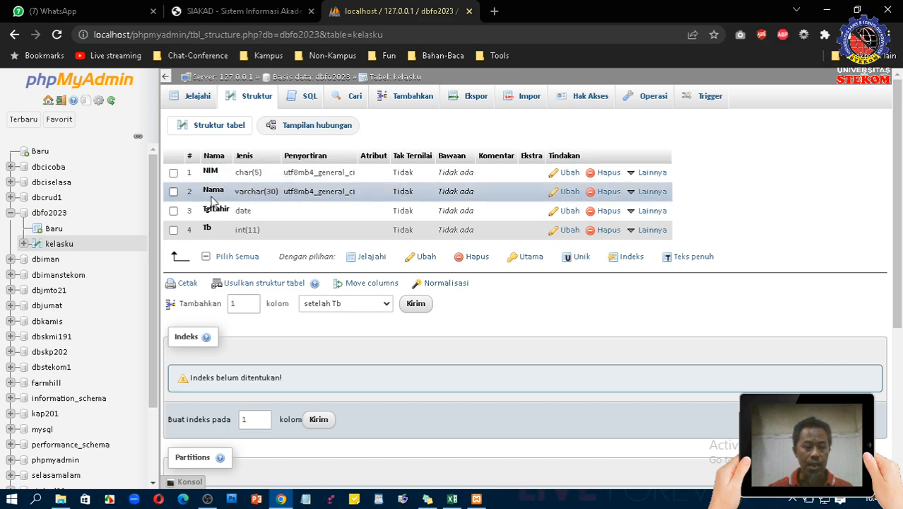
Open the Nama column of kelasku for editing, review its data type options, and save the definition
click(173, 192)
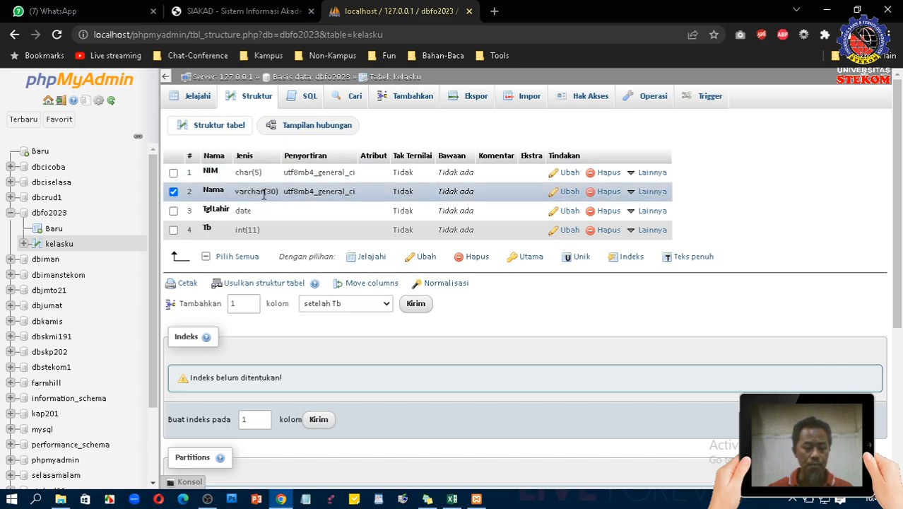
click(567, 193)
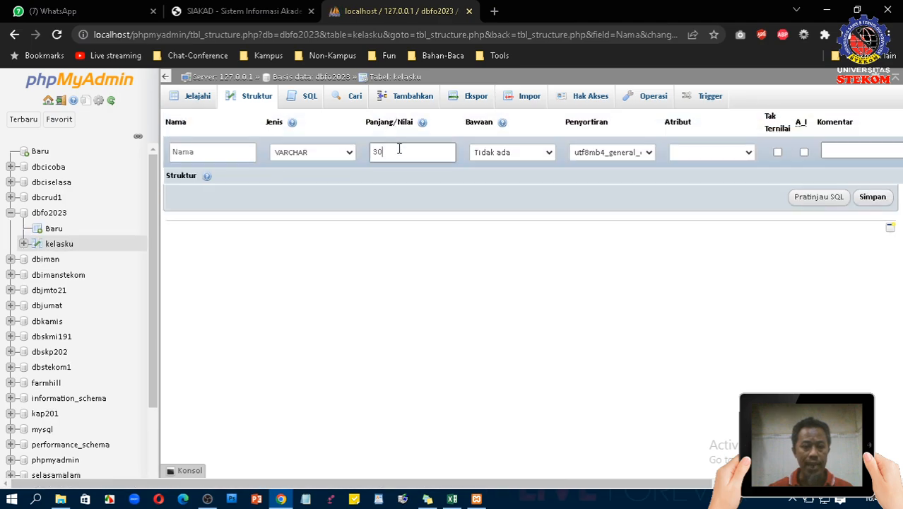
click(334, 157)
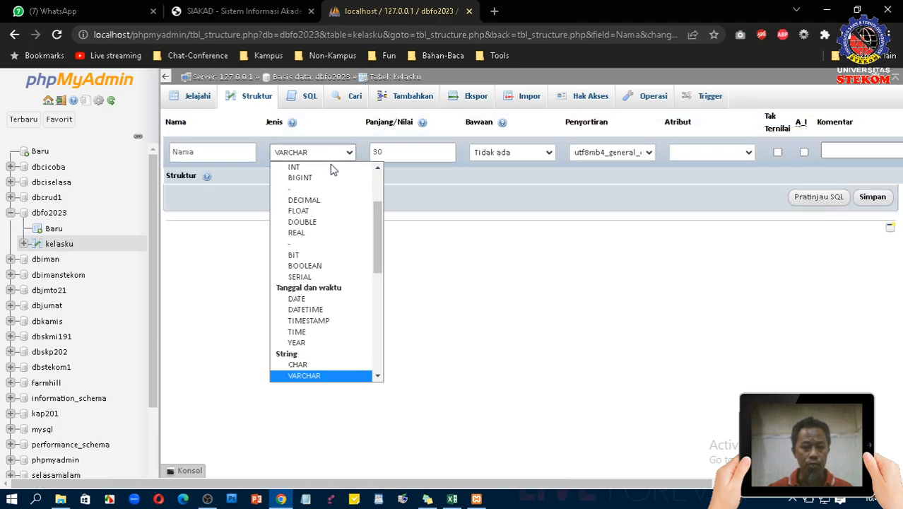
click(559, 257)
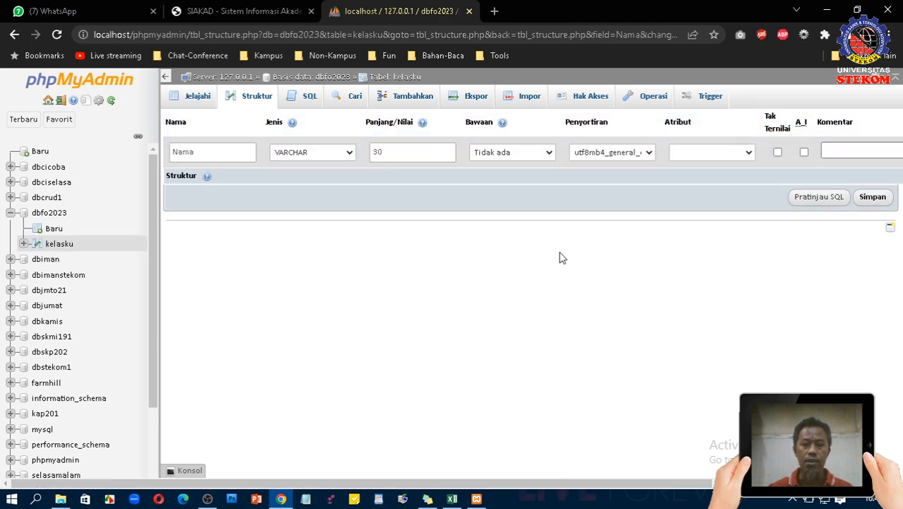
click(872, 198)
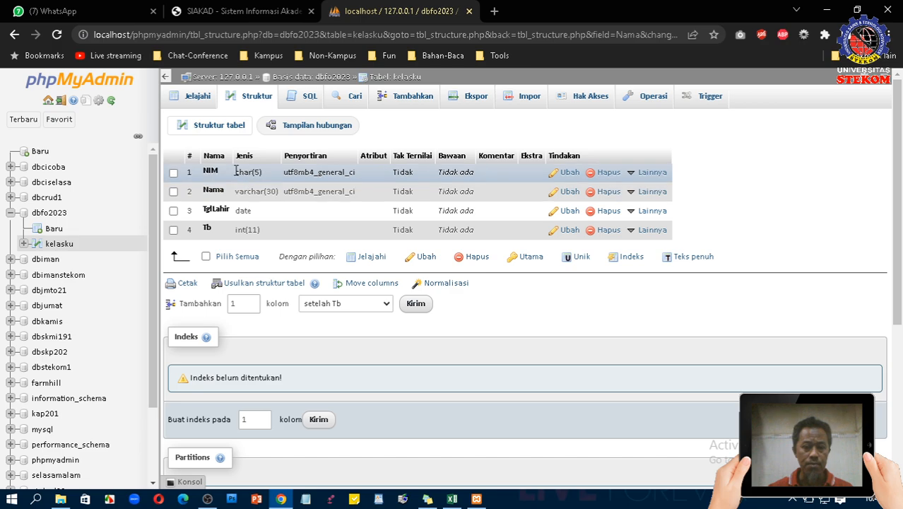
Start inserting a row into kelasku and enter the student's NIM number and full name
click(401, 103)
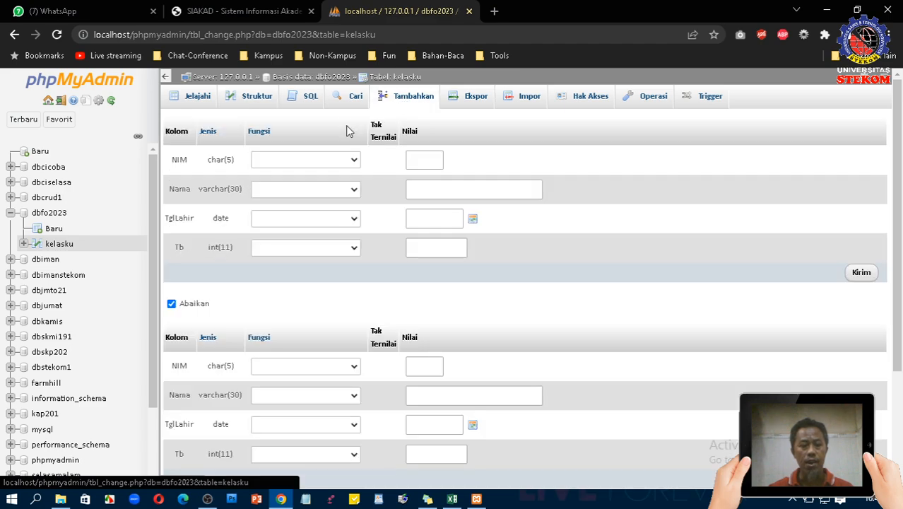
click(419, 160)
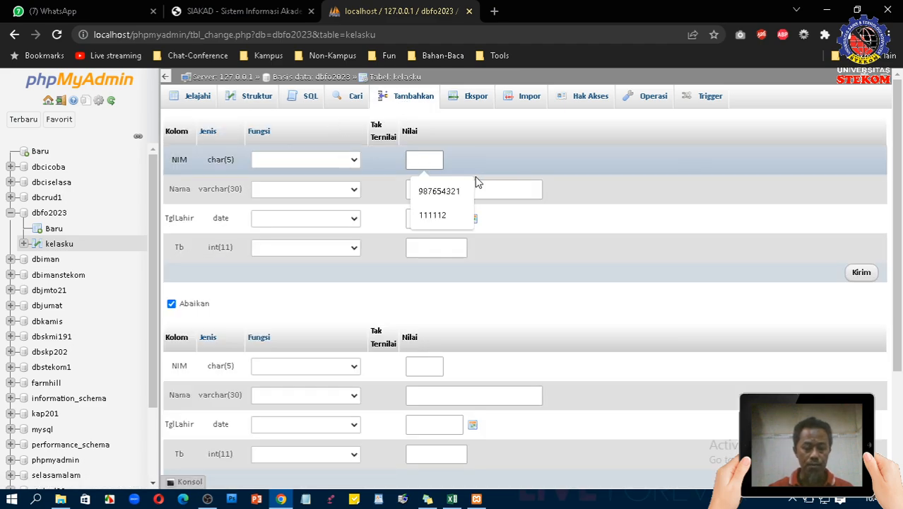
click(528, 155)
click(434, 159)
text(11112)
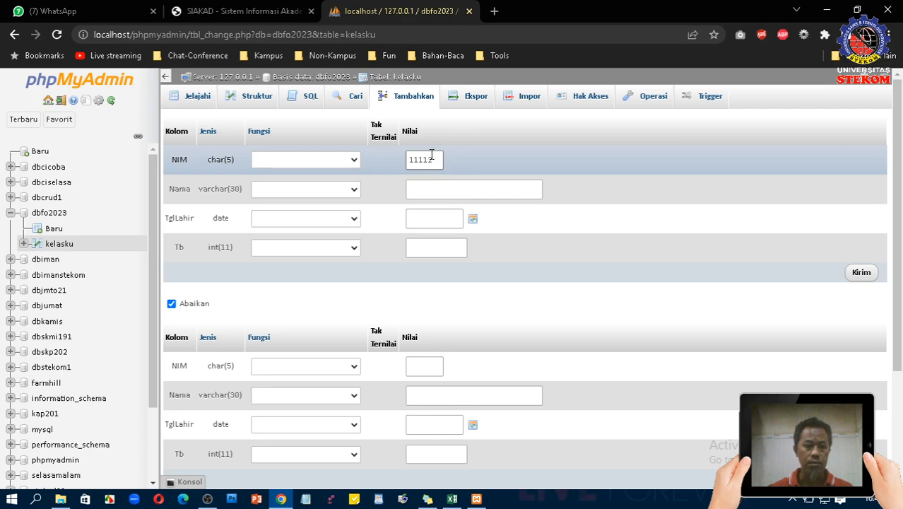
click(436, 190)
click(494, 220)
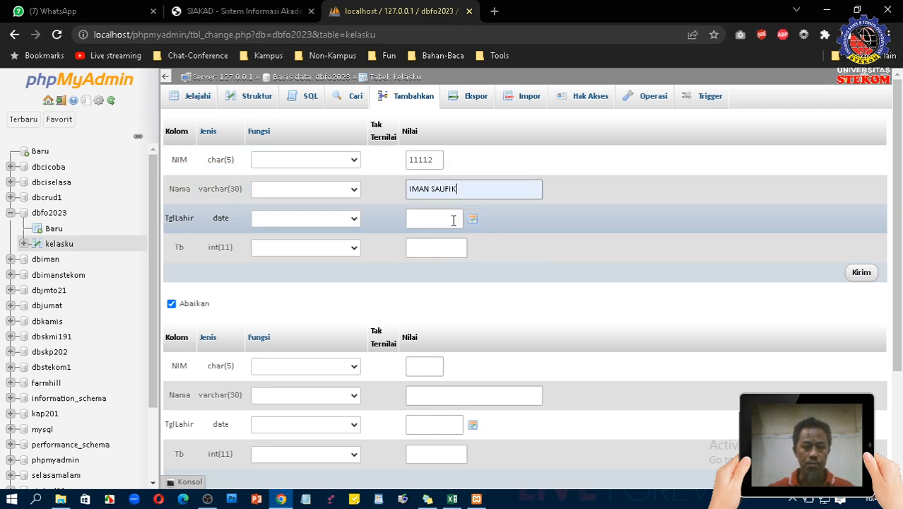
Pick a date from the calendar for TglLahir in the new kelasku row
click(441, 220)
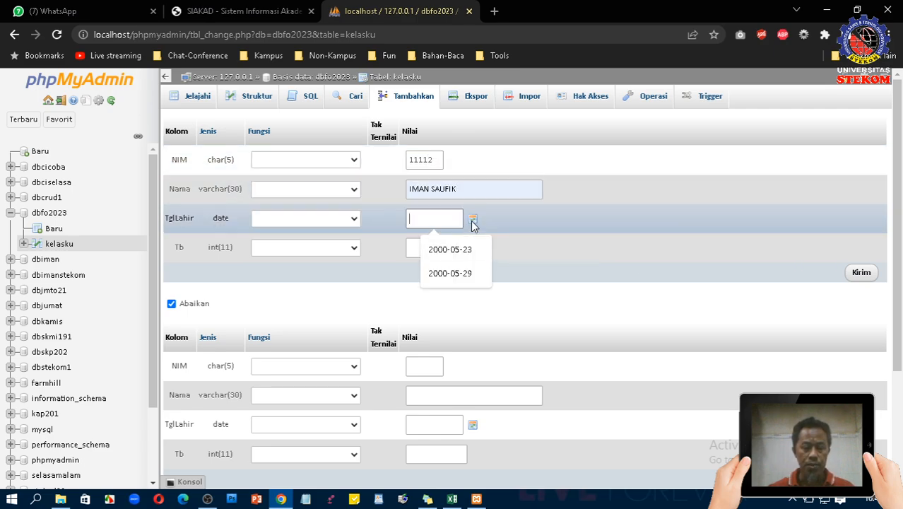
click(473, 222)
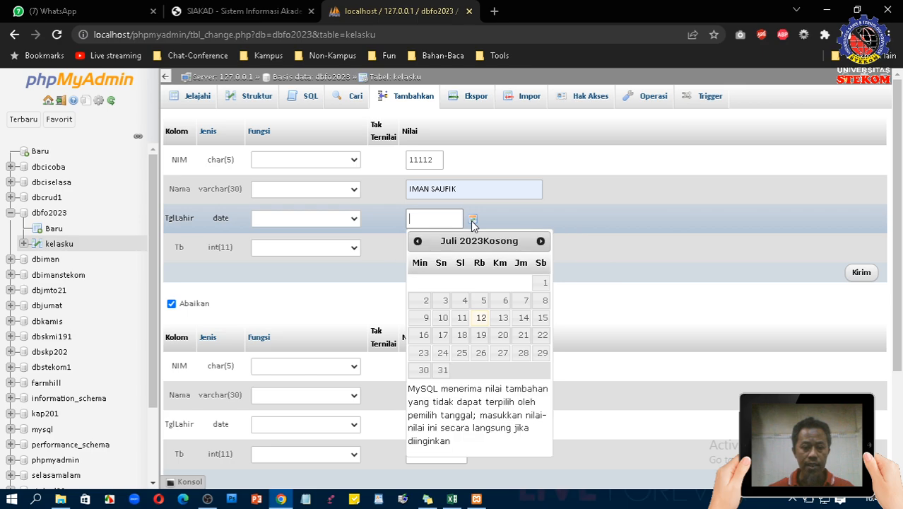
double_click(418, 242)
click(418, 242)
double_click(417, 242)
double_click(417, 242)
click(418, 241)
double_click(418, 242)
click(418, 241)
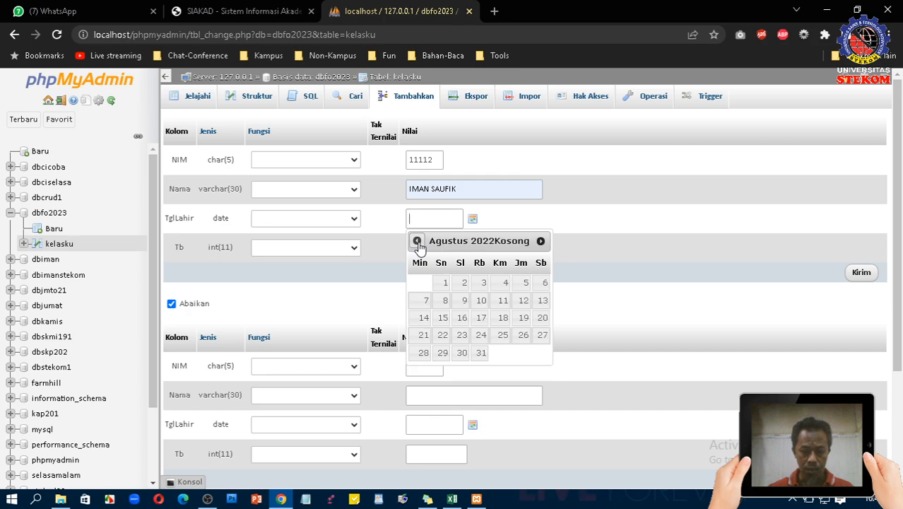
double_click(418, 242)
triple_click(418, 242)
triple_click(418, 242)
double_click(418, 242)
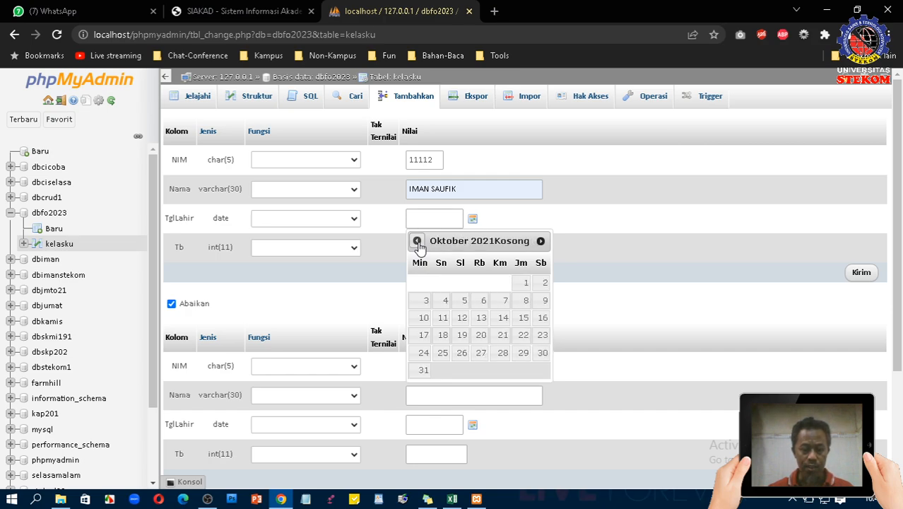
triple_click(418, 242)
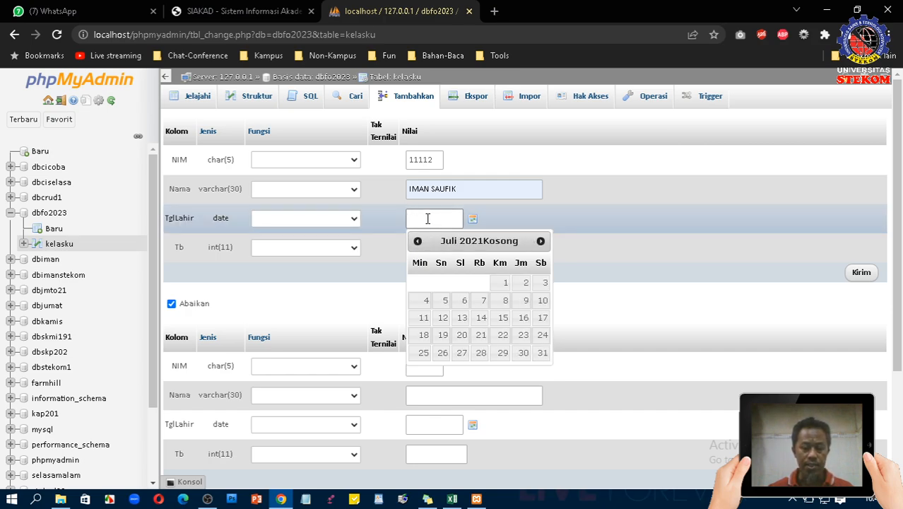
click(445, 300)
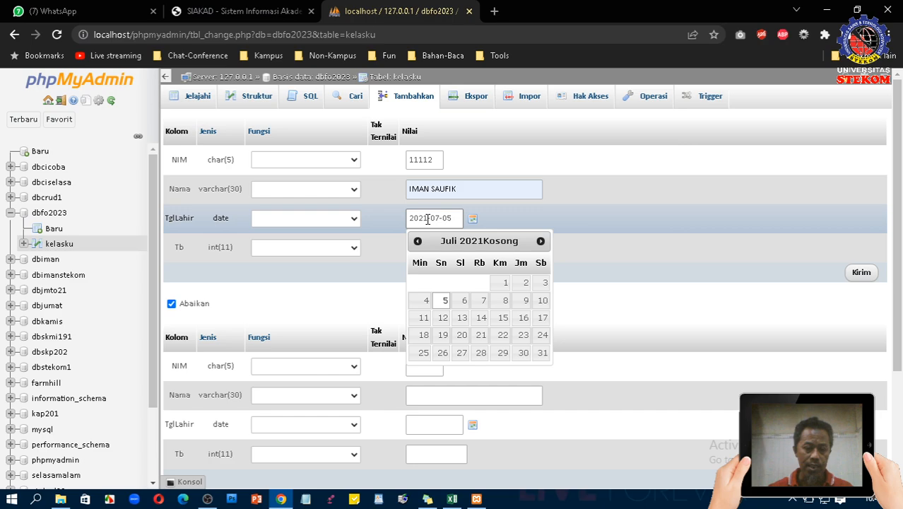
Correct the year and day of the date of birth in TglLahir, and set Tb to 165
drag(429, 218, 373, 224)
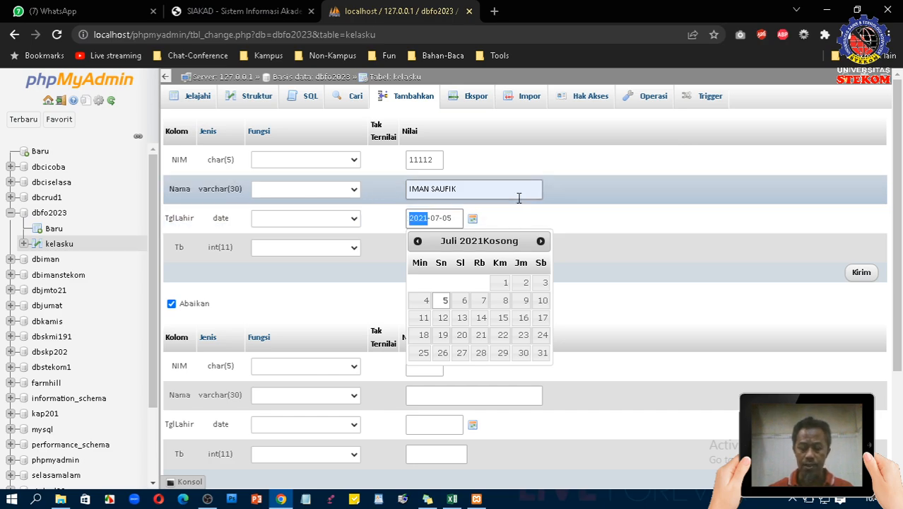
text(2000-07-)
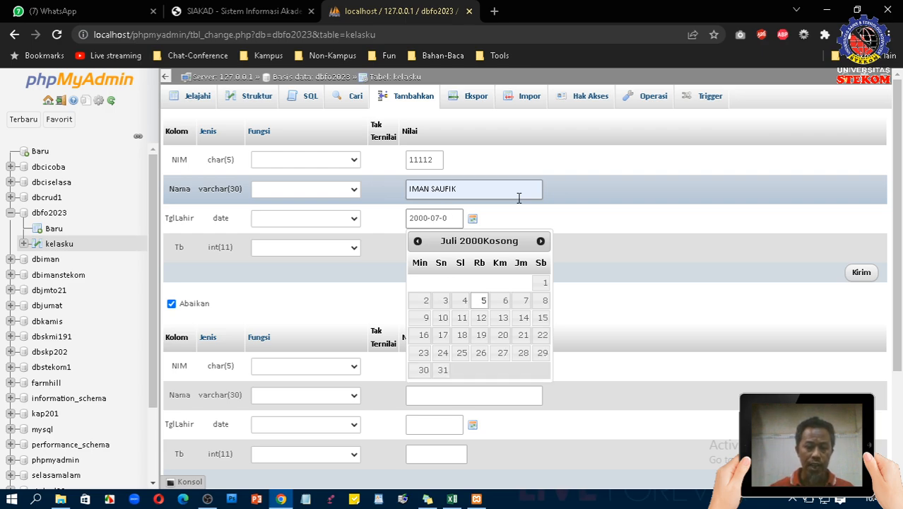
text(12)
click(620, 213)
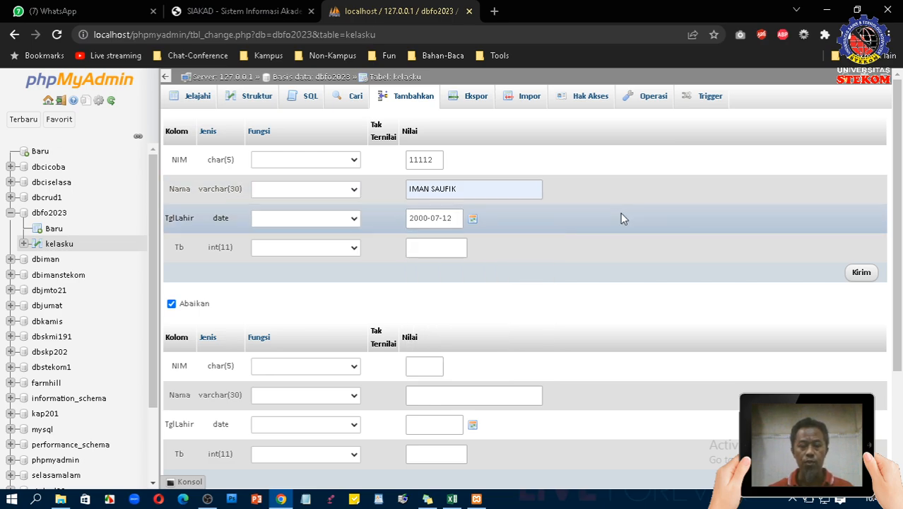
click(442, 249)
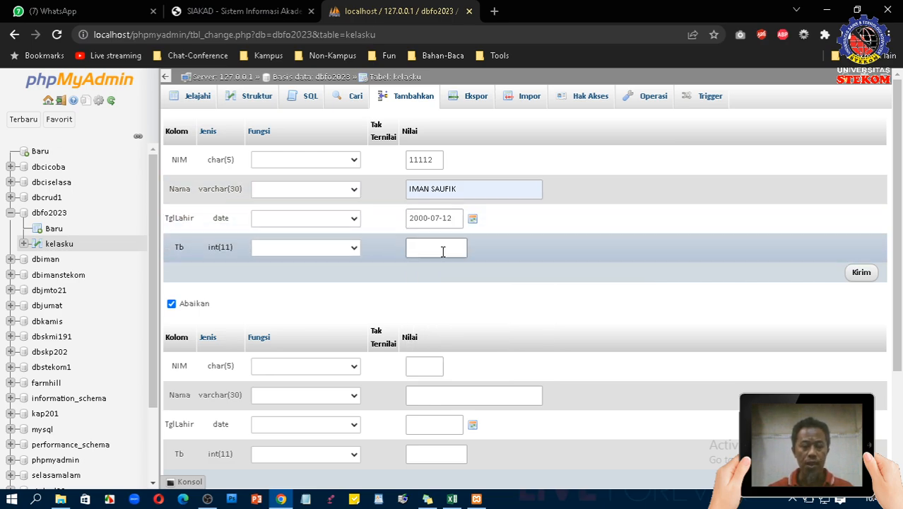
text(165)
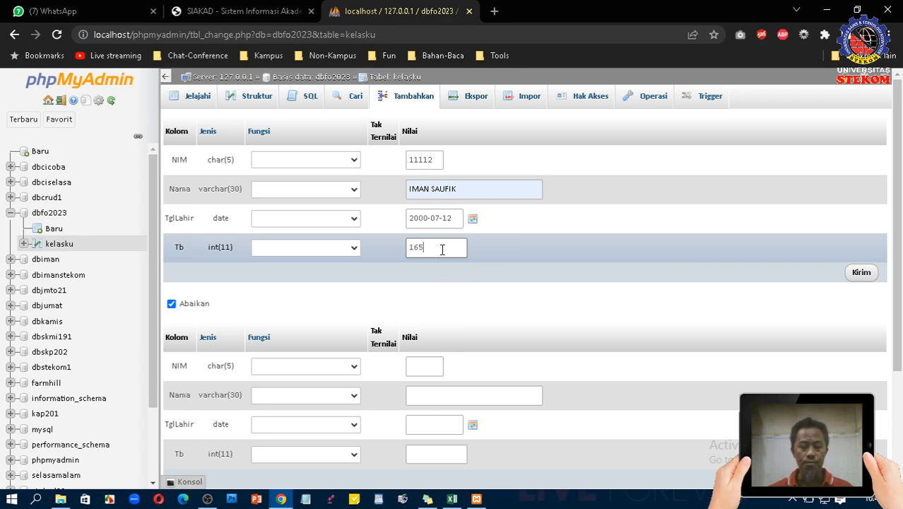
Enter the second student's NIM number and full name in the second insert row of kelasku
click(468, 270)
scroll(470, 270, down, 2)
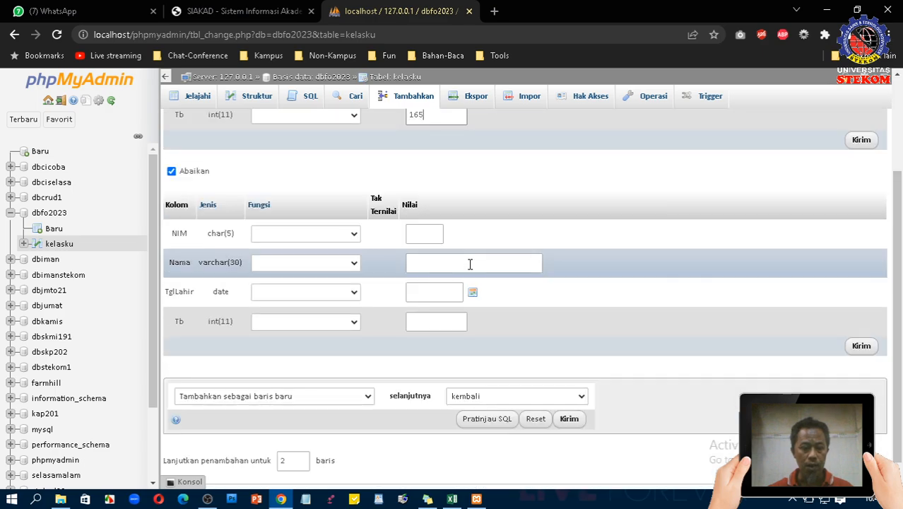
click(427, 236)
click(427, 236)
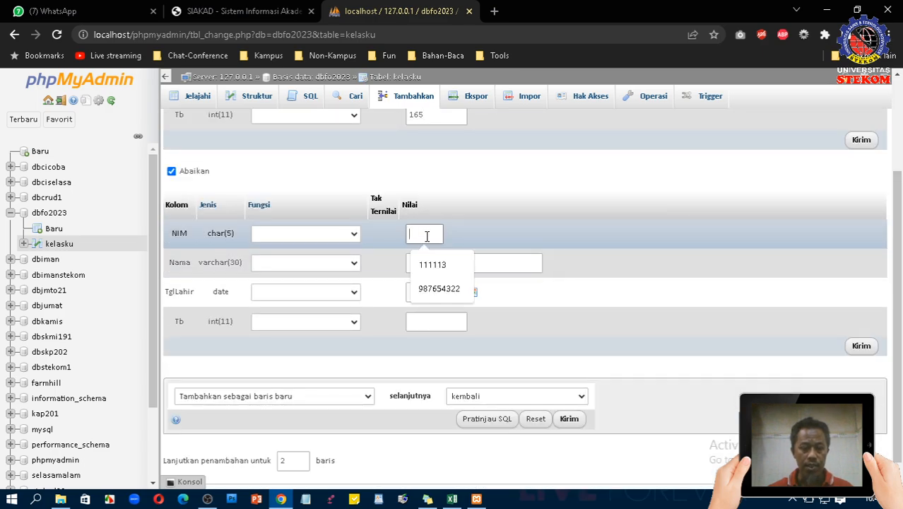
click(442, 263)
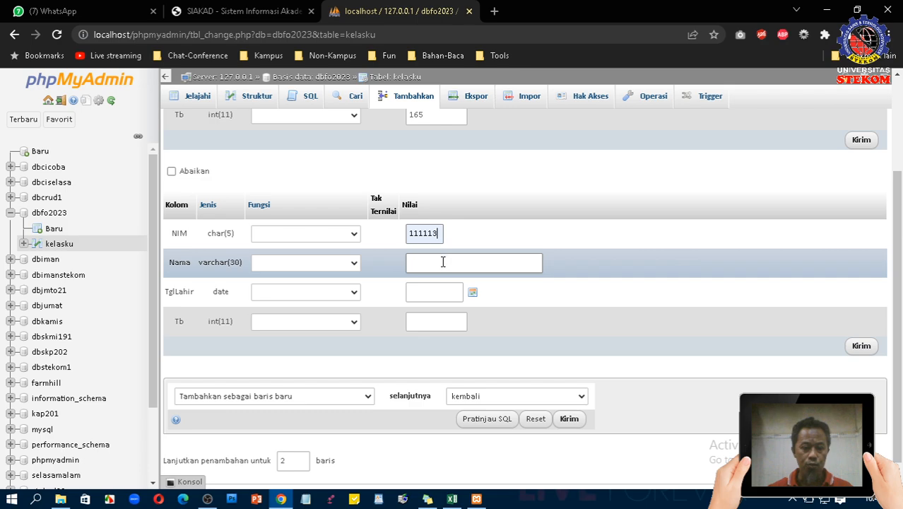
click(443, 262)
click(491, 294)
Fill in the second student's date of birth in TglLahir, set Tb to 170, and submit both rows
click(439, 293)
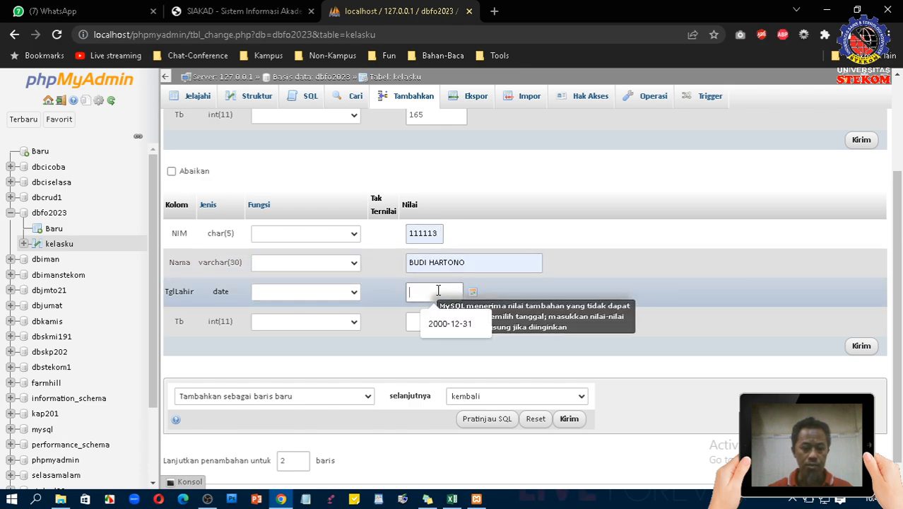
click(465, 323)
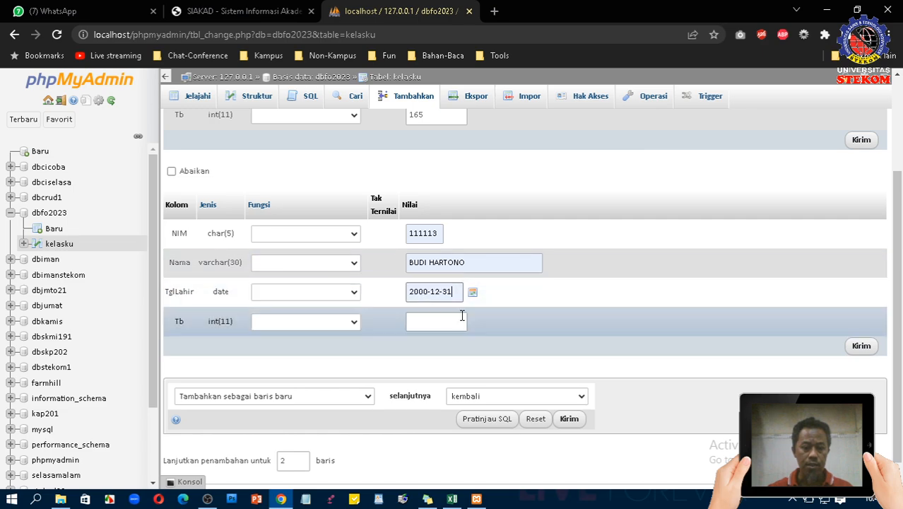
click(448, 323)
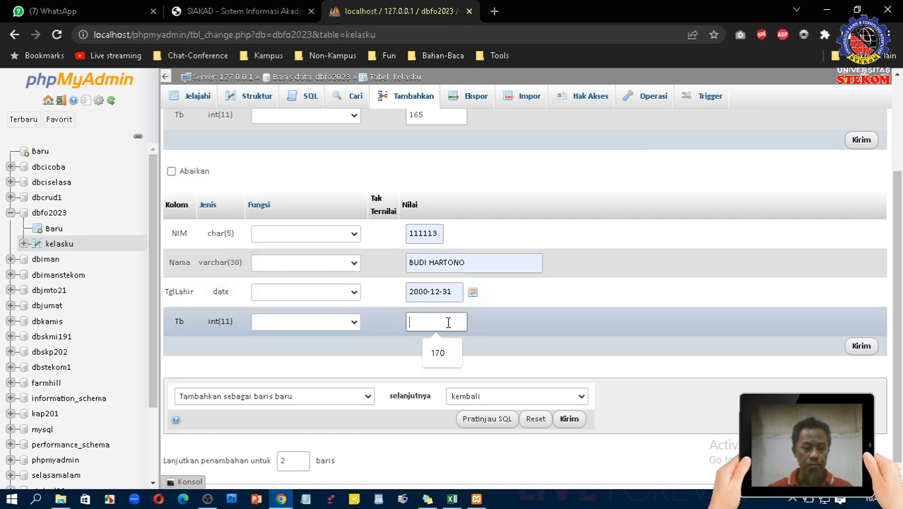
click(442, 351)
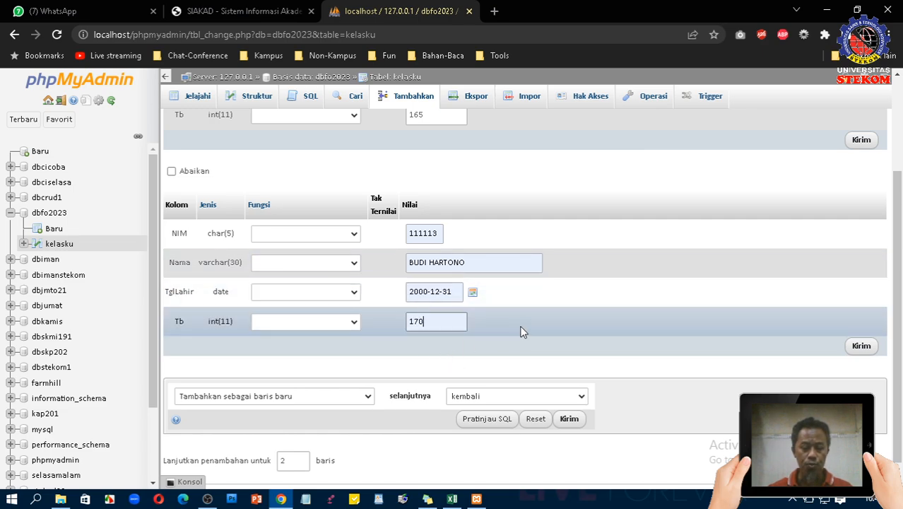
scroll(809, 338, down, 1)
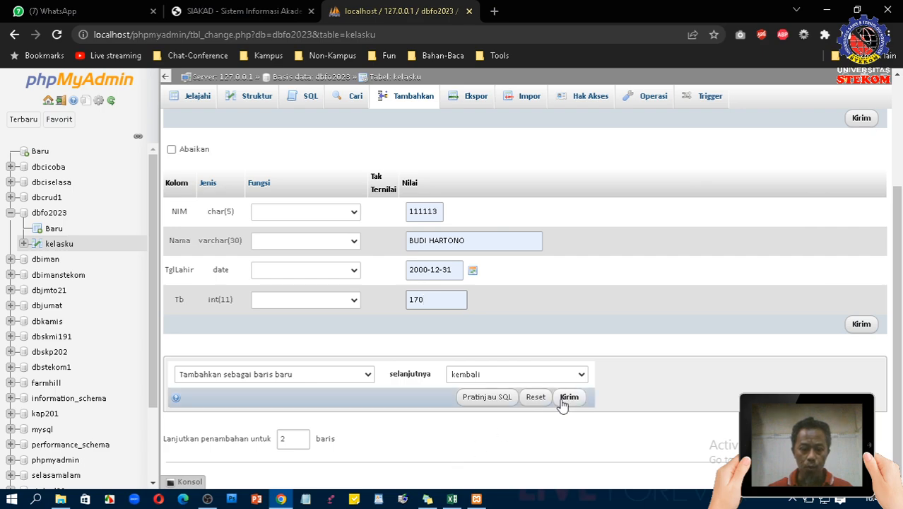
click(862, 326)
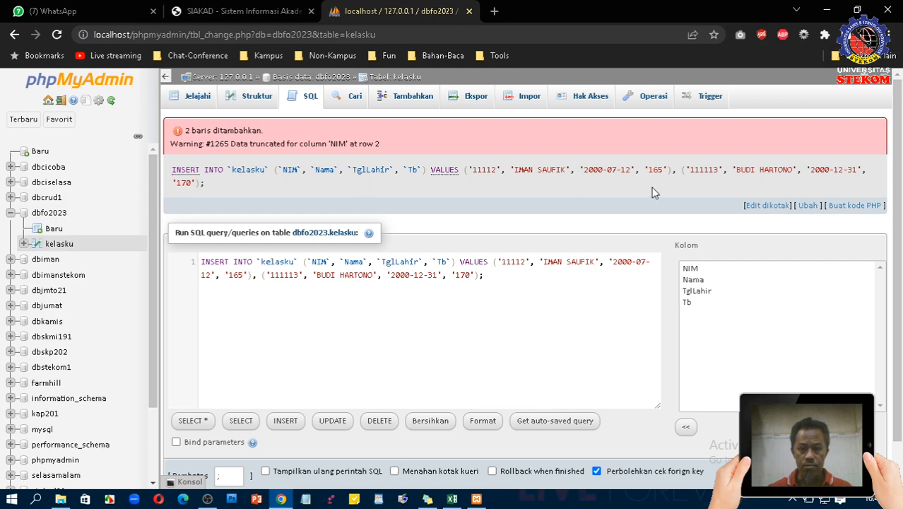
Review the executed insert query and the kelasku structure, and browse the stored rows with their display options
scroll(441, 296, down, 1)
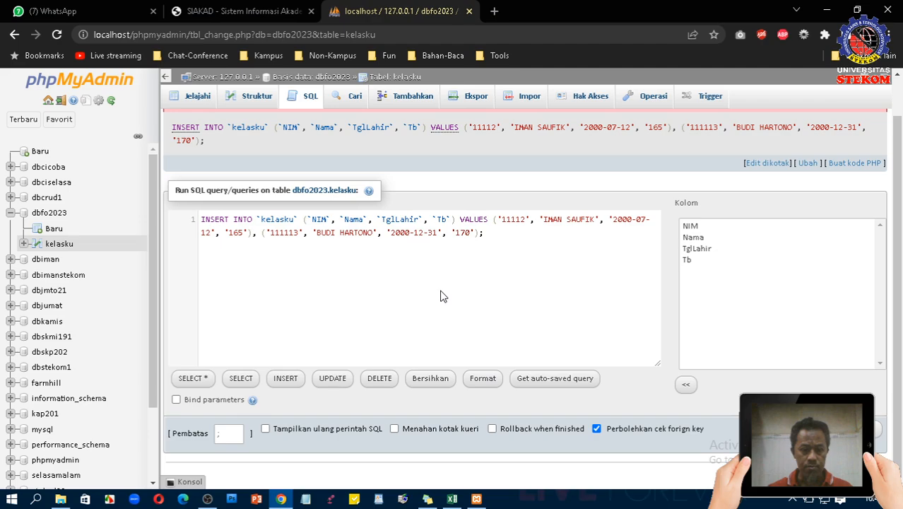
scroll(252, 184, up, 1)
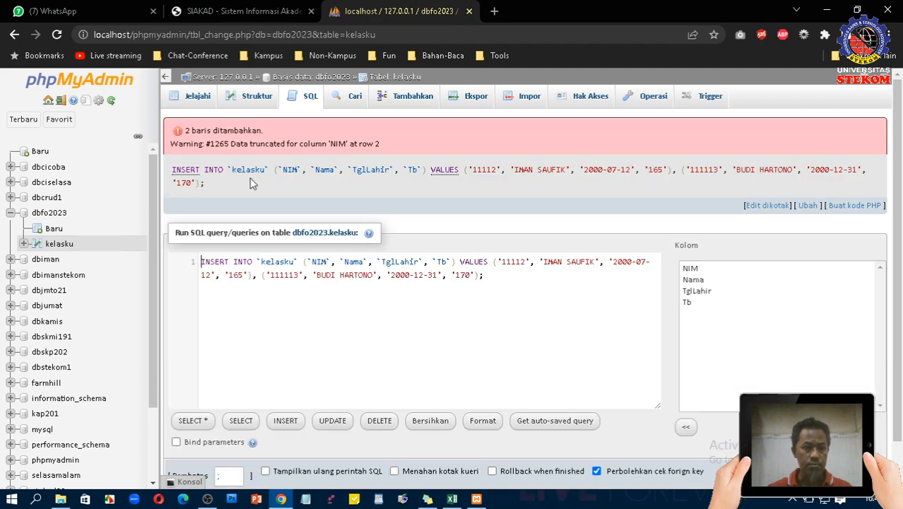
click(248, 106)
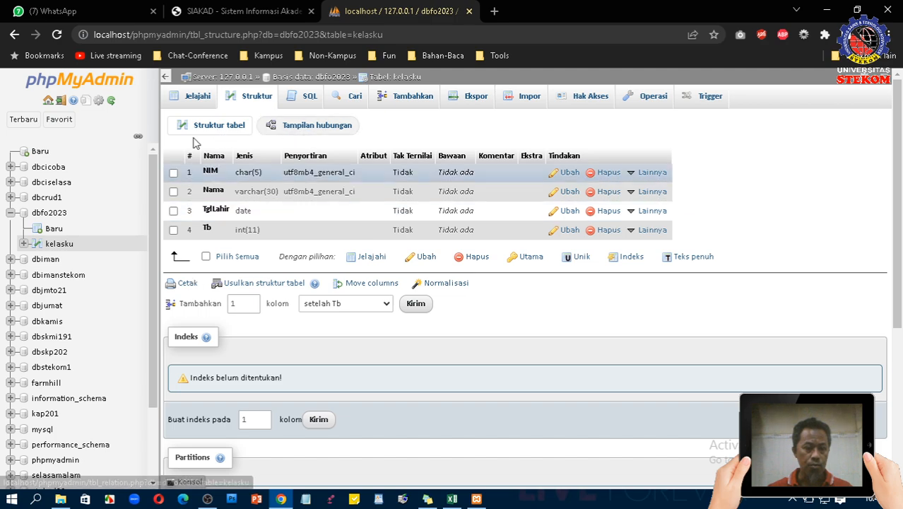
click(197, 95)
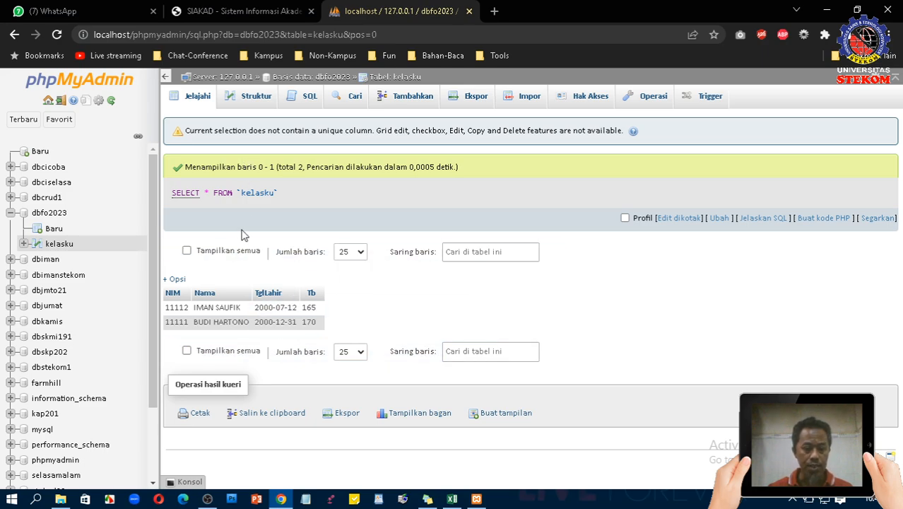
click(170, 281)
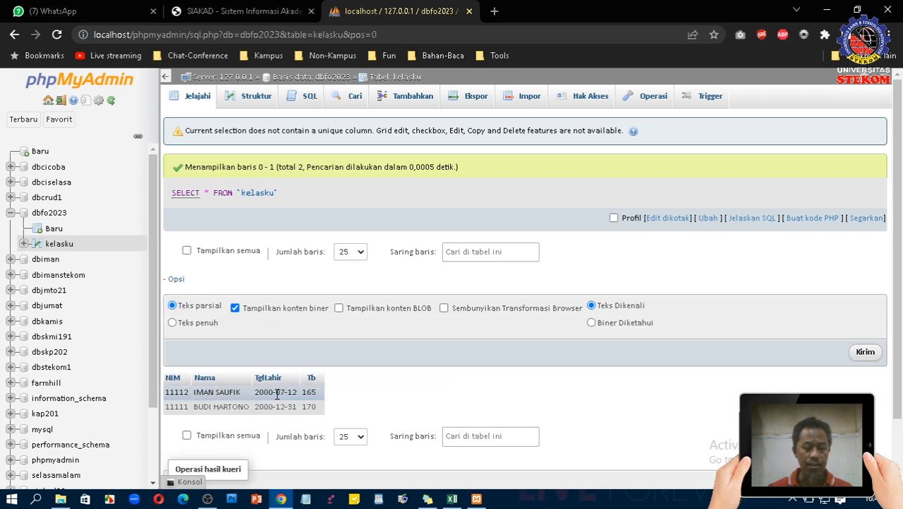
scroll(230, 390, down, 1)
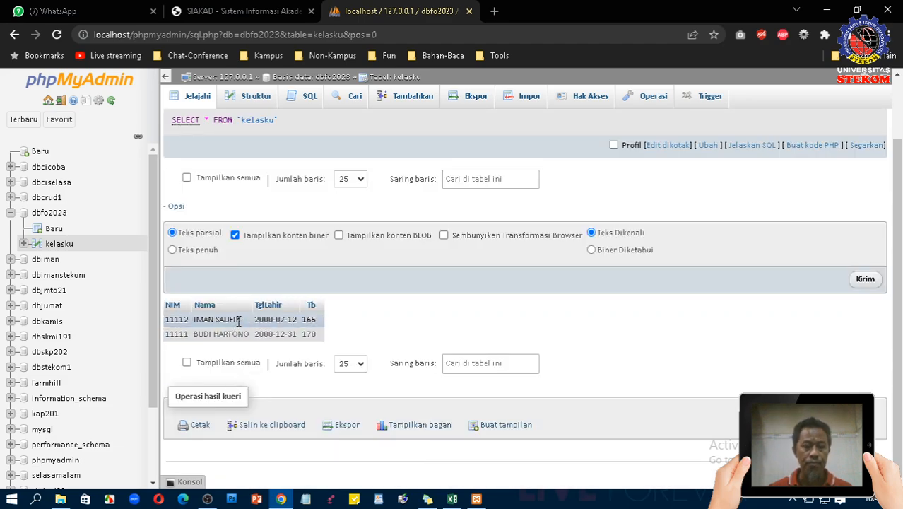
click(300, 101)
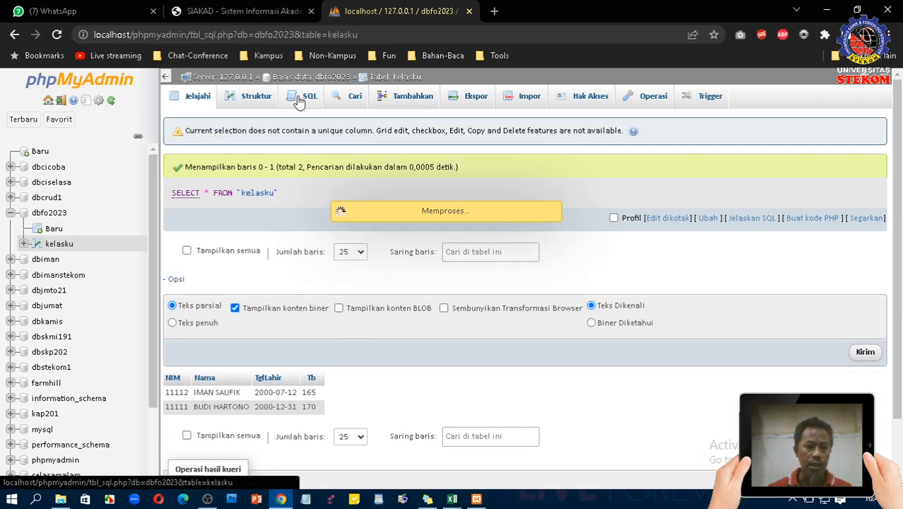
click(195, 101)
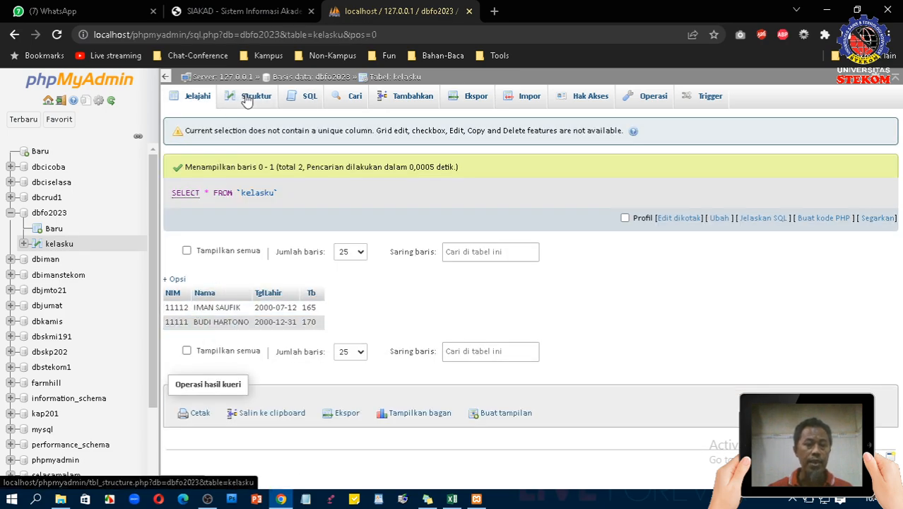
Start adding one column at the beginning of the kelasku table structure
click(247, 101)
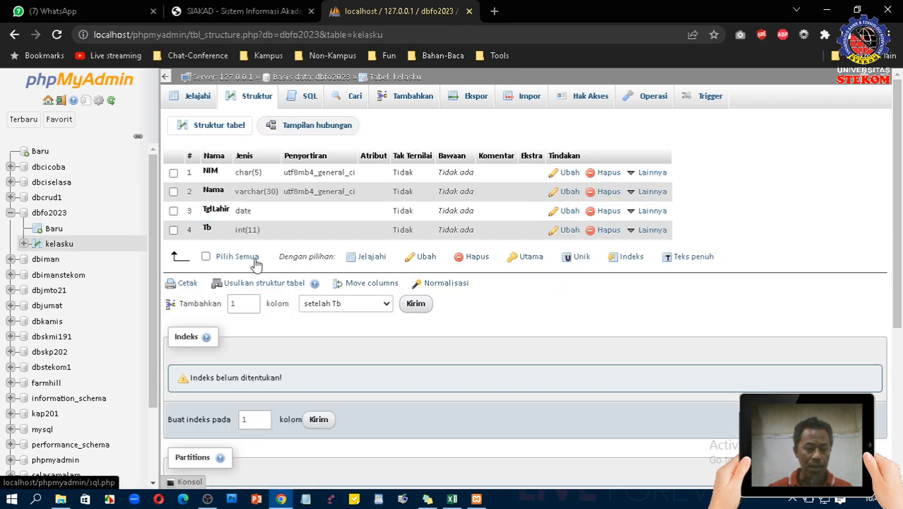
click(337, 305)
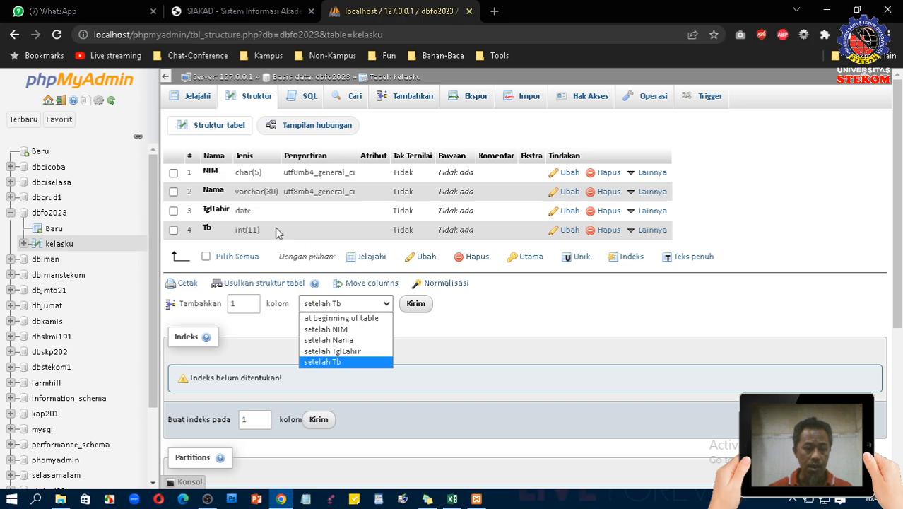
click(341, 319)
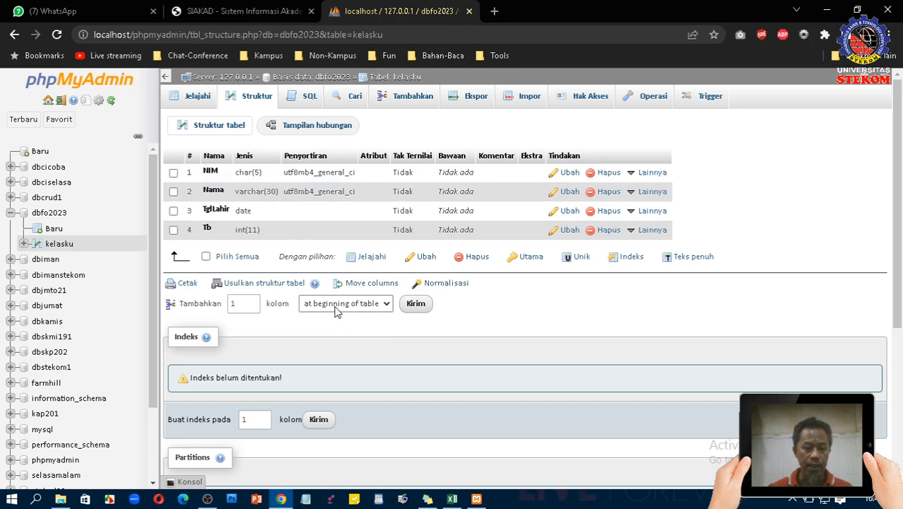
click(416, 304)
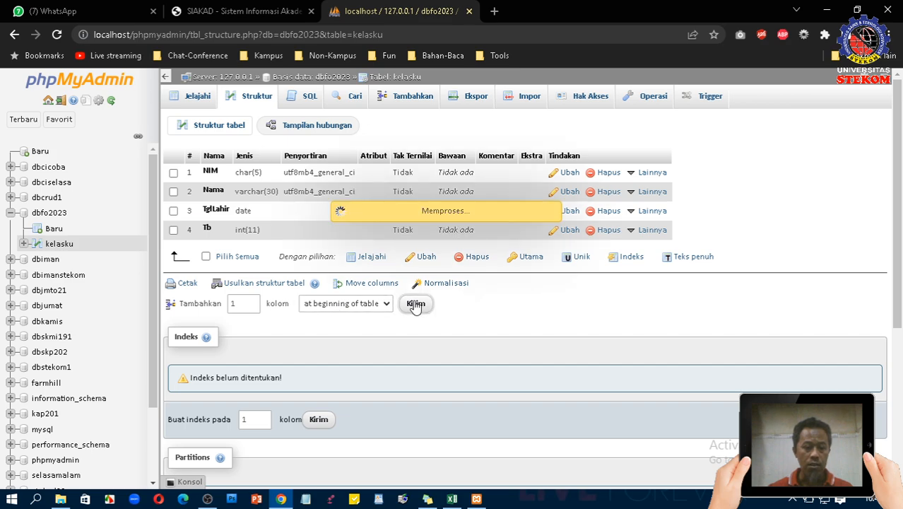
Try to save the new column as id, type INT, with a PRIMARY index and null values allowed
click(233, 151)
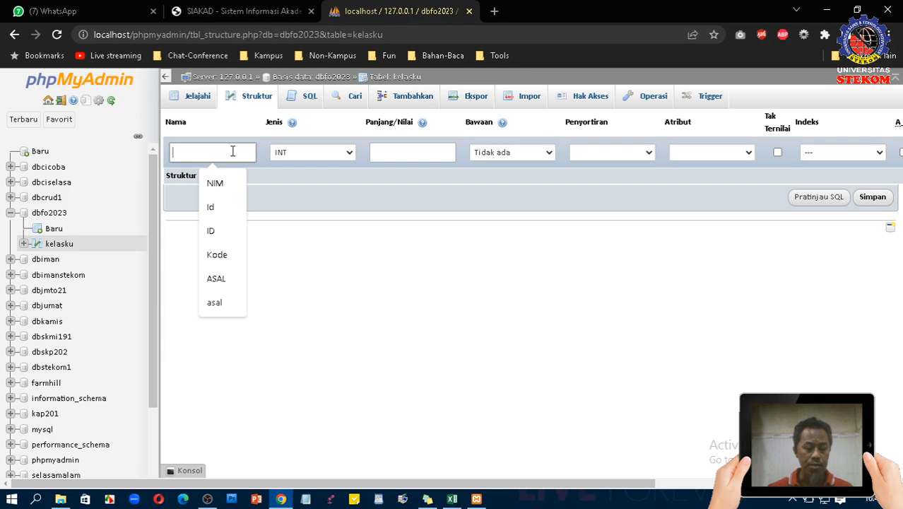
text(id)
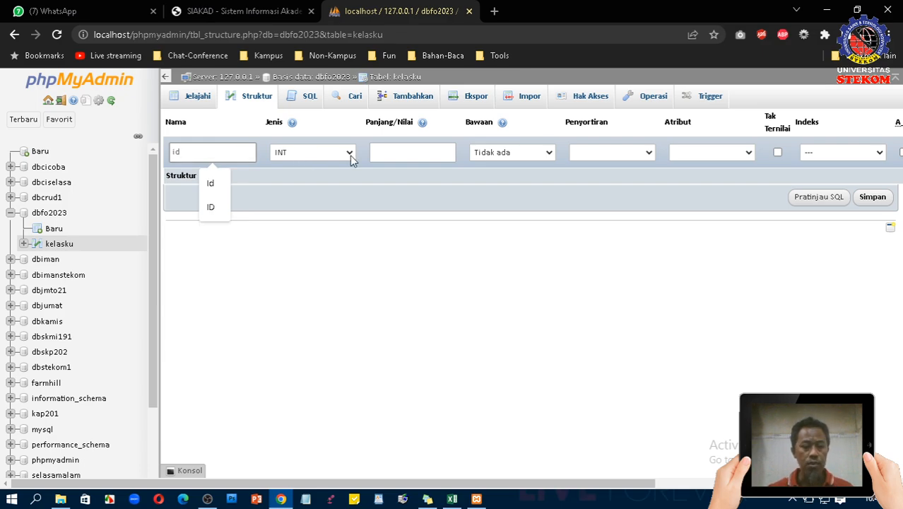
click(810, 154)
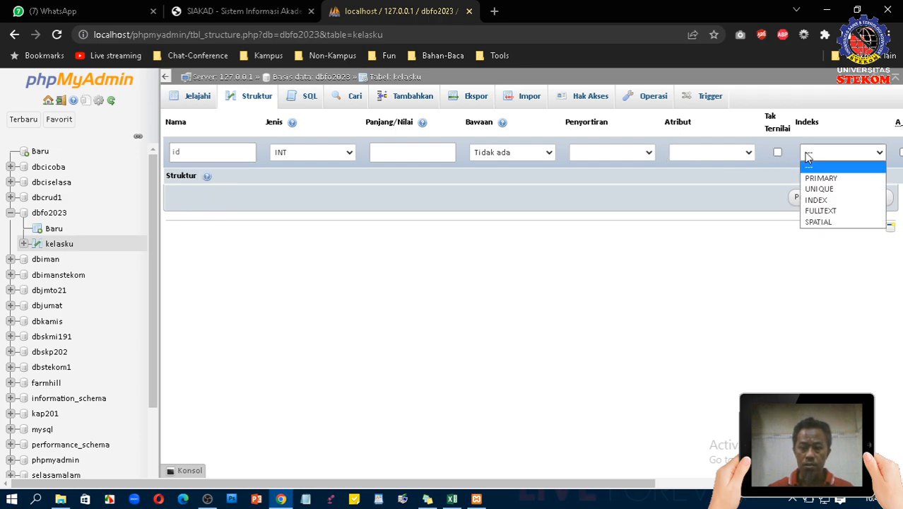
click(820, 177)
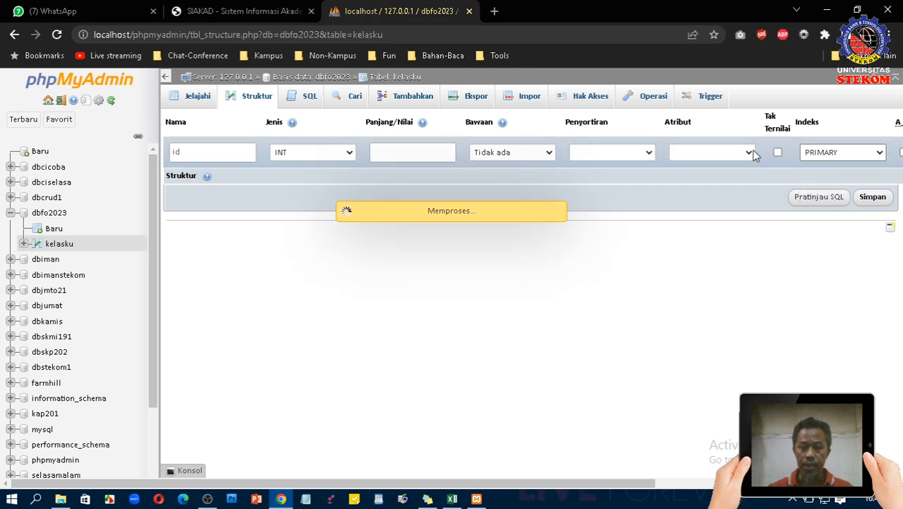
click(523, 372)
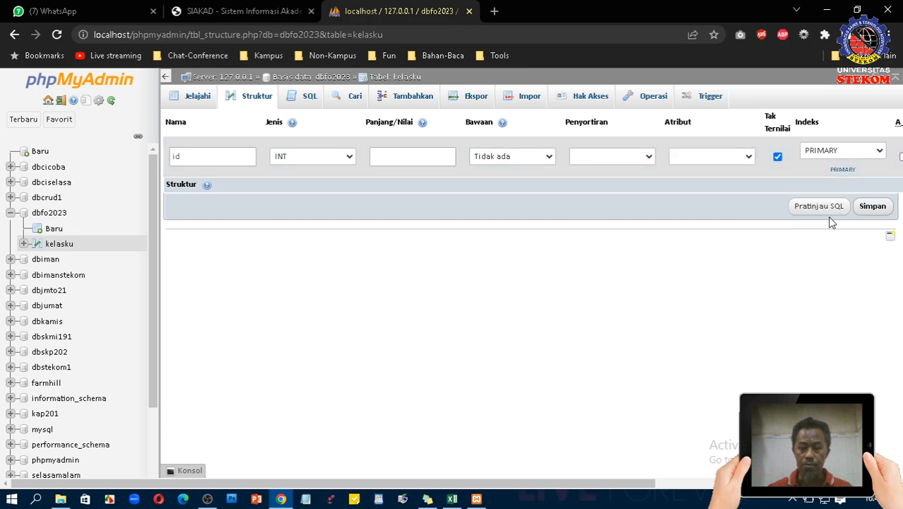
click(872, 209)
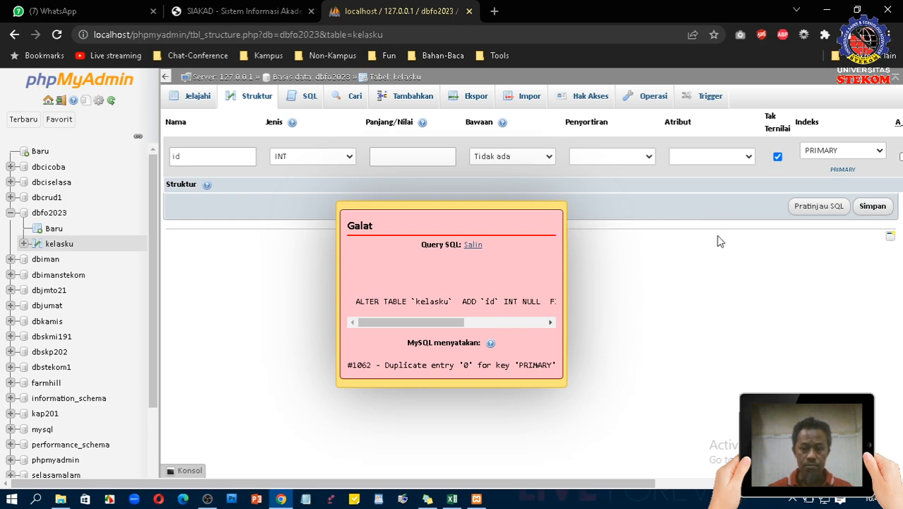
Try to save the id column with null values disallowed, and check its default, collation and attribute options
click(777, 157)
click(872, 206)
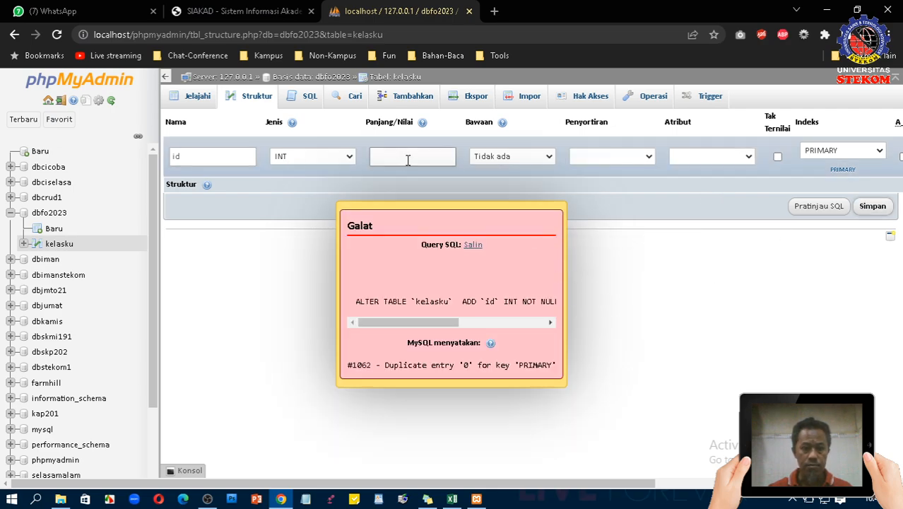
click(506, 157)
click(507, 157)
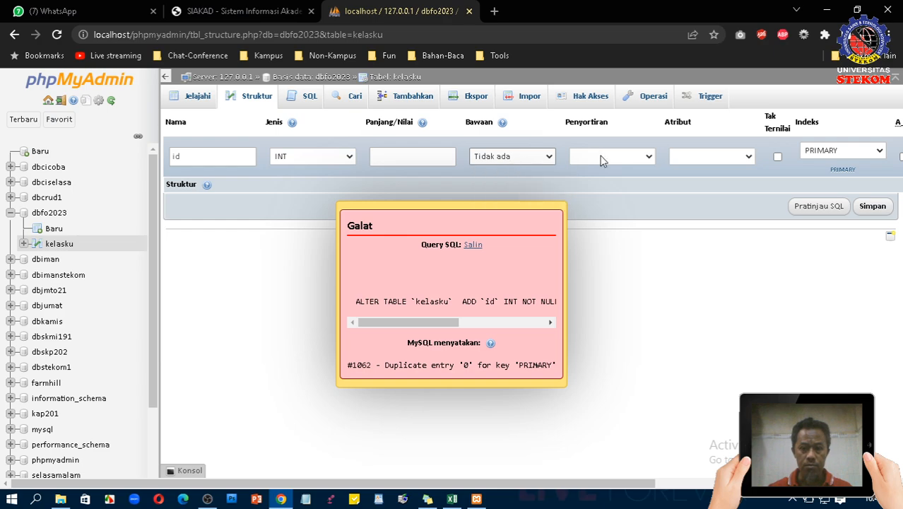
click(631, 157)
click(632, 158)
click(714, 157)
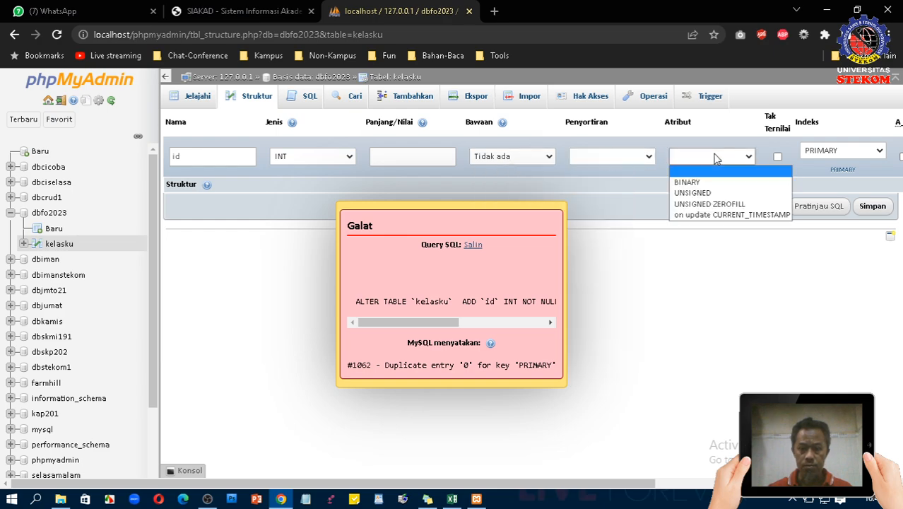
click(714, 157)
Leave the unsaved id column, browse the kelasku rows, and open the NIM column for editing from the table structure
click(195, 95)
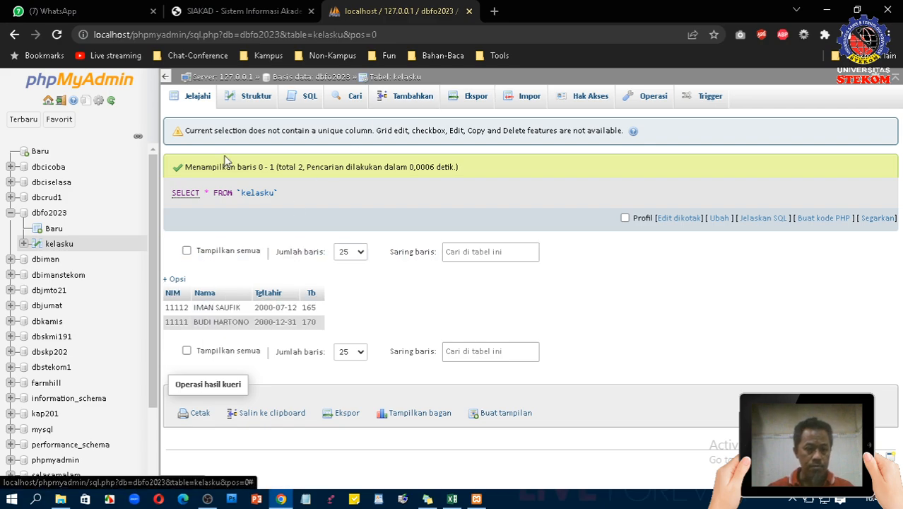
click(247, 101)
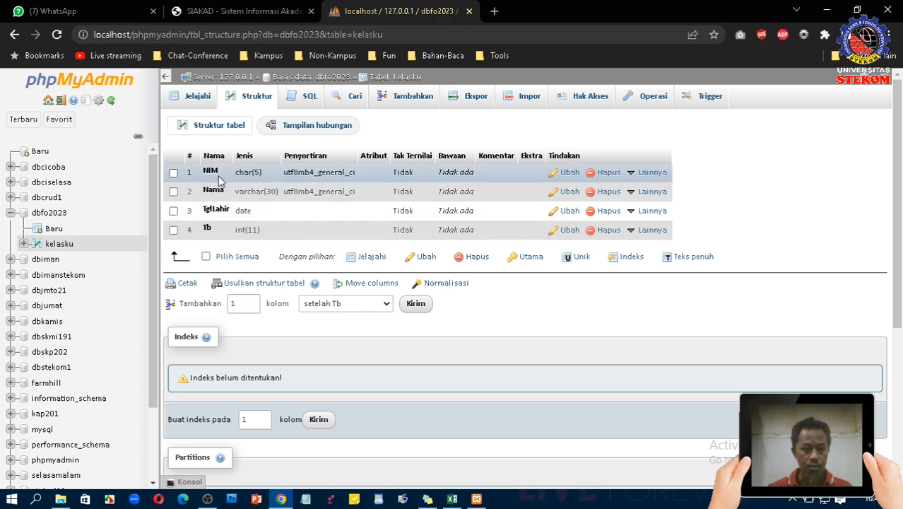
click(569, 175)
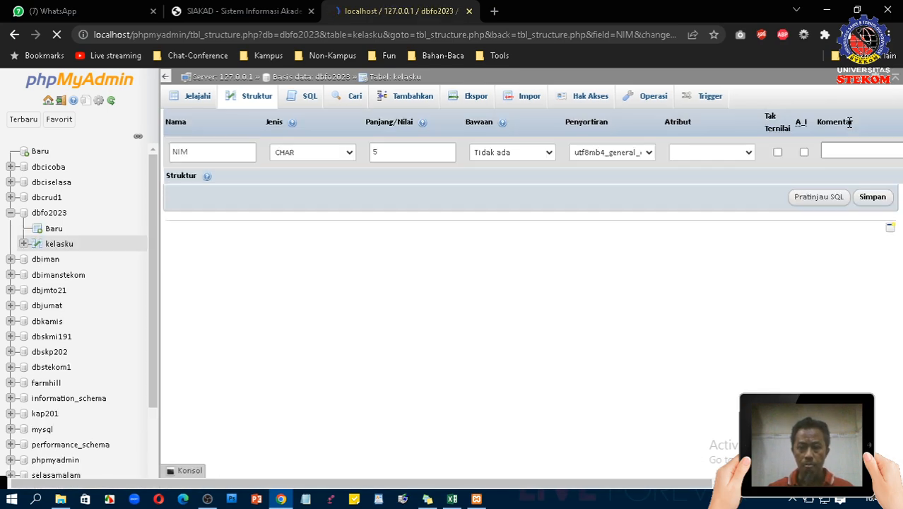
Check the comment, move-column, virtuality and attribute options of the NIM column
click(851, 150)
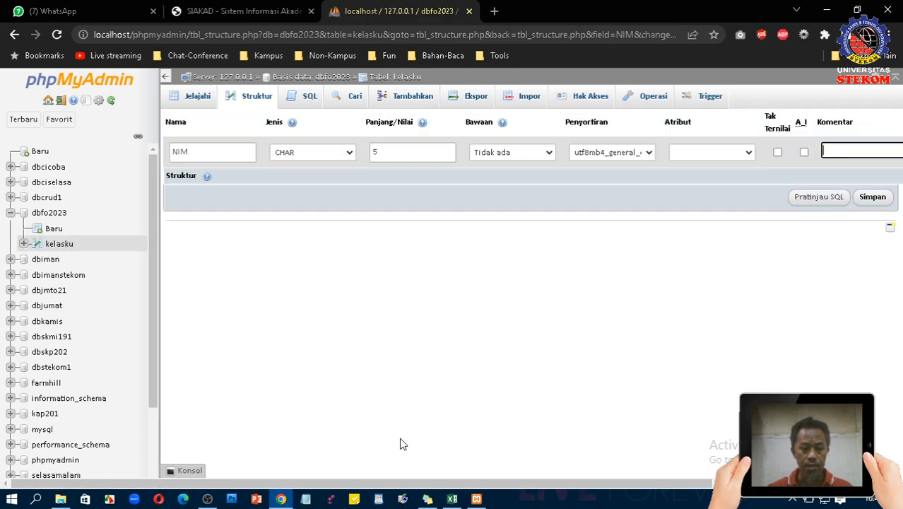
scroll(852, 170, right, 3)
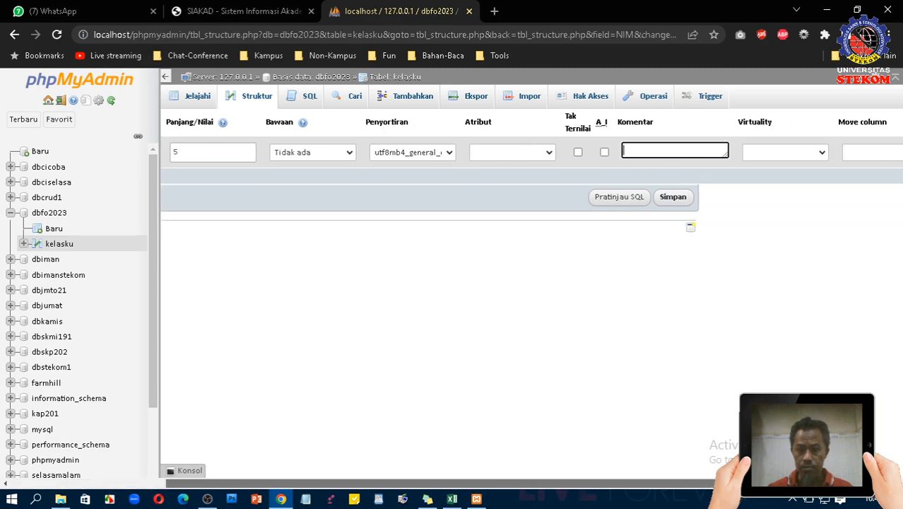
click(854, 155)
click(853, 155)
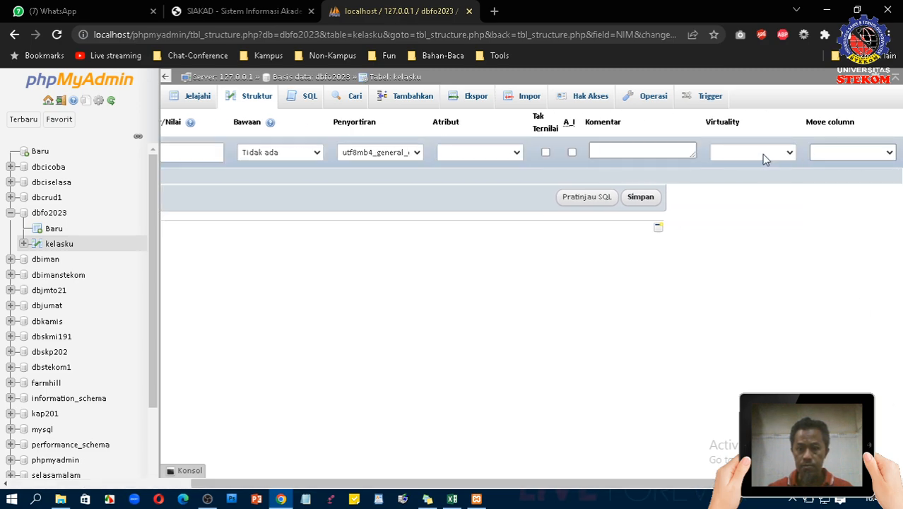
click(729, 155)
click(730, 156)
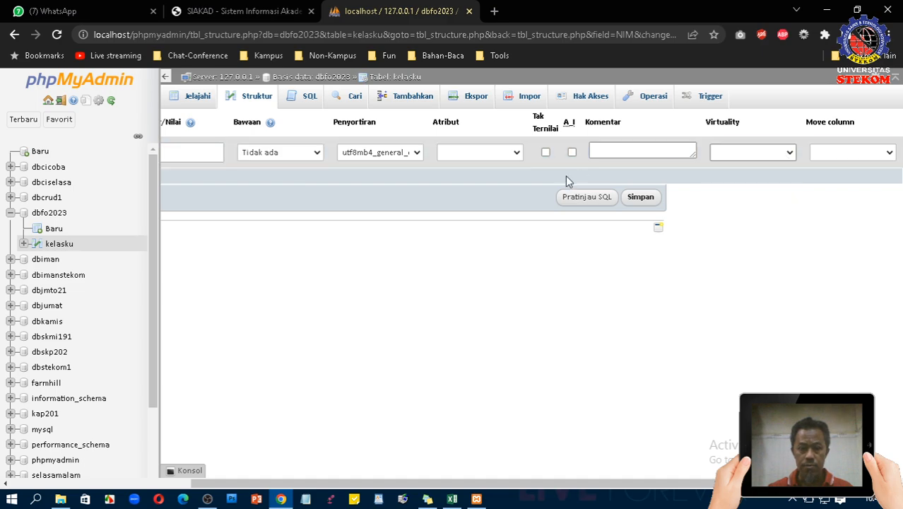
click(517, 155)
click(517, 154)
click(633, 149)
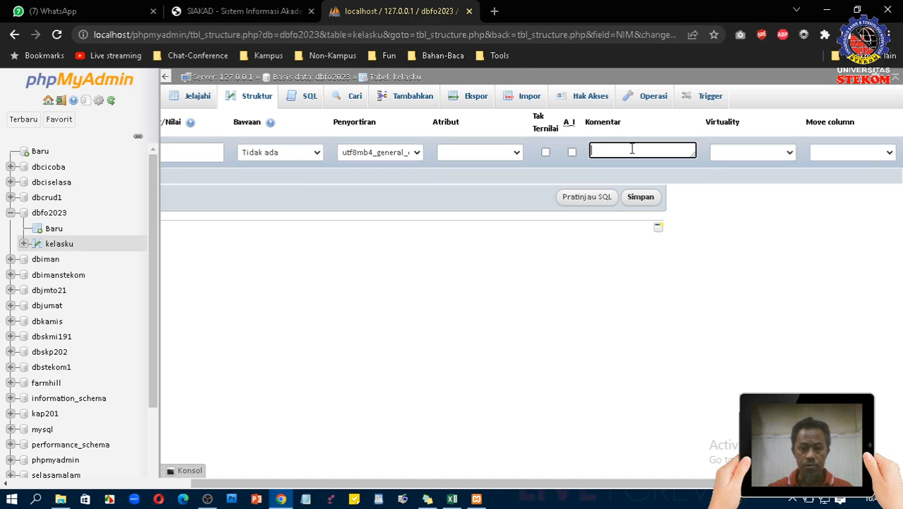
Try to save the NIM column with auto-increment enabled, and recheck its comment and virtuality options
click(573, 153)
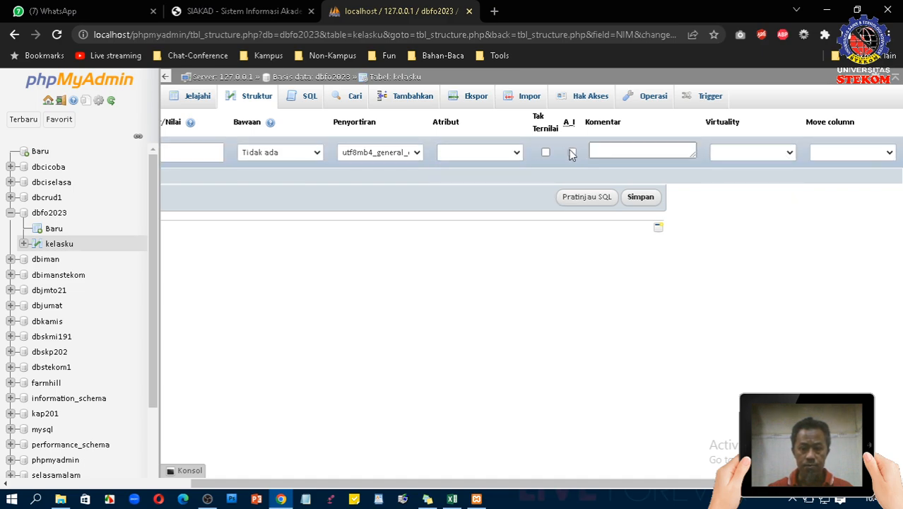
click(642, 202)
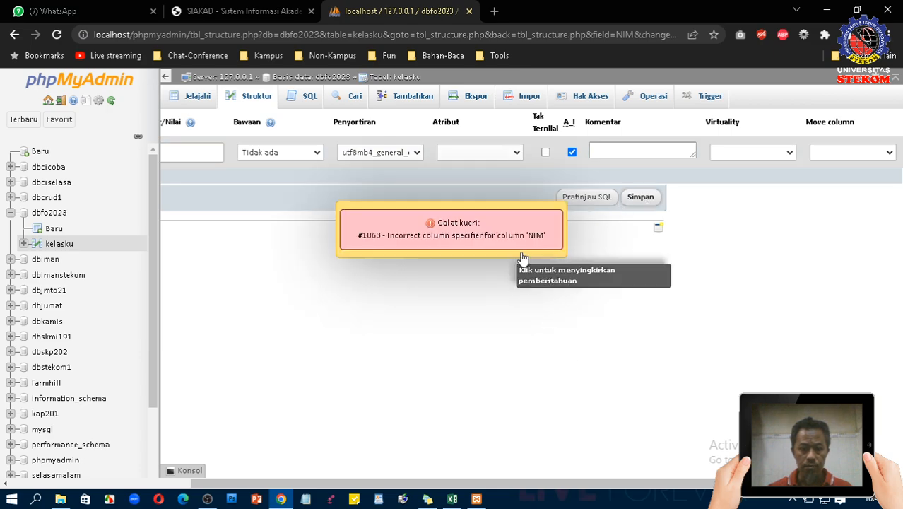
drag(490, 485, 515, 488)
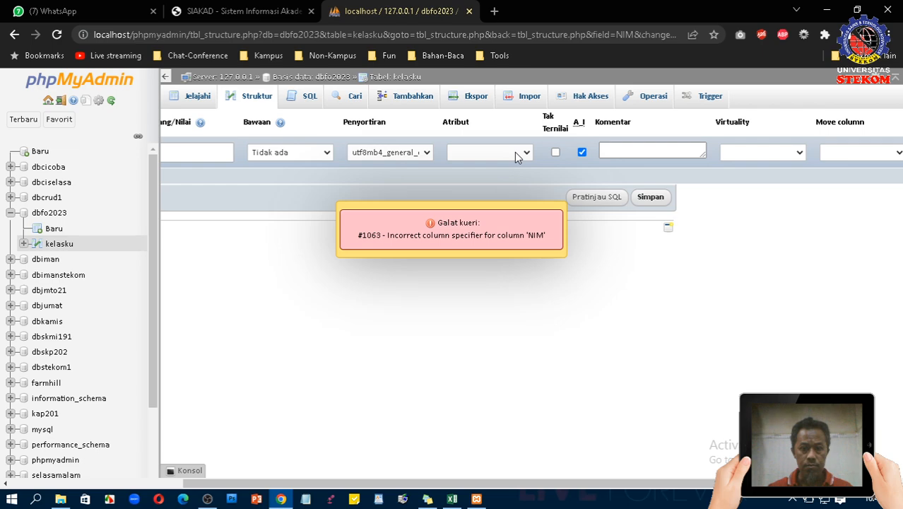
click(605, 150)
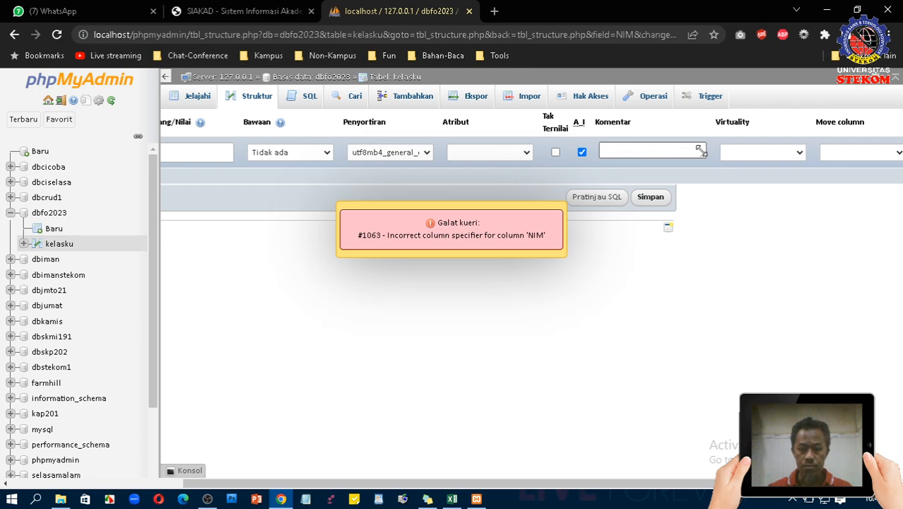
click(791, 152)
click(792, 151)
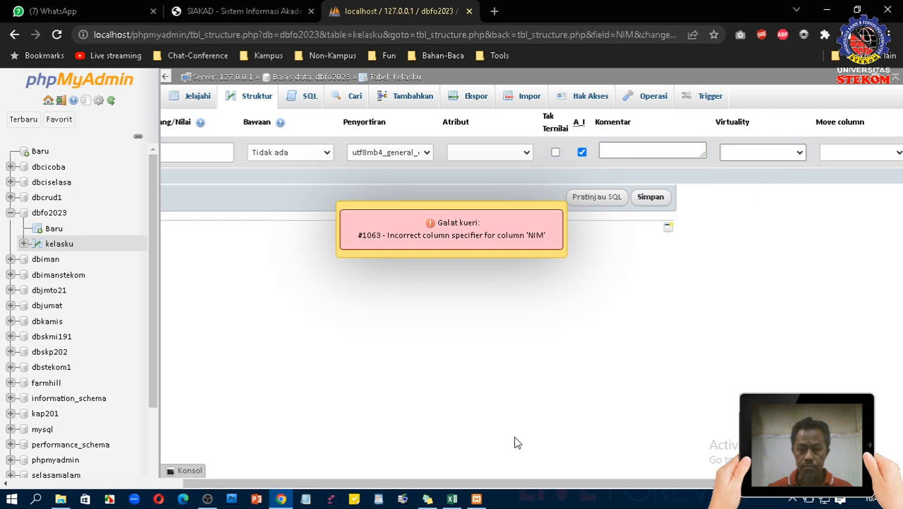
Preview the SQL for the NIM auto-increment change, try to save it again, and review the column's name and type settings
click(597, 196)
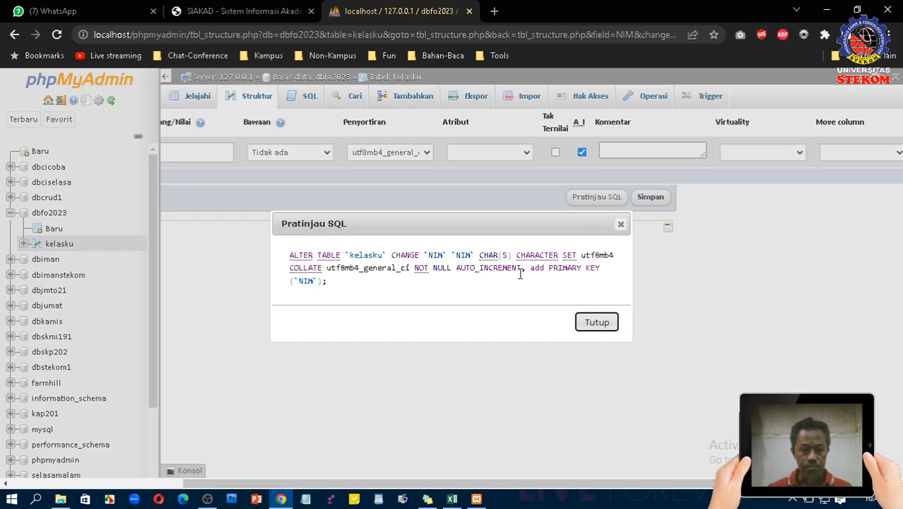
click(598, 323)
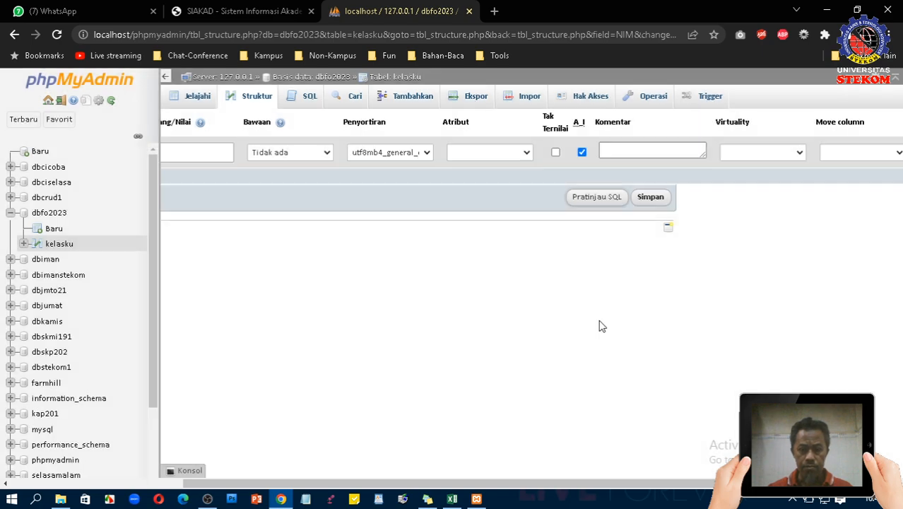
click(649, 198)
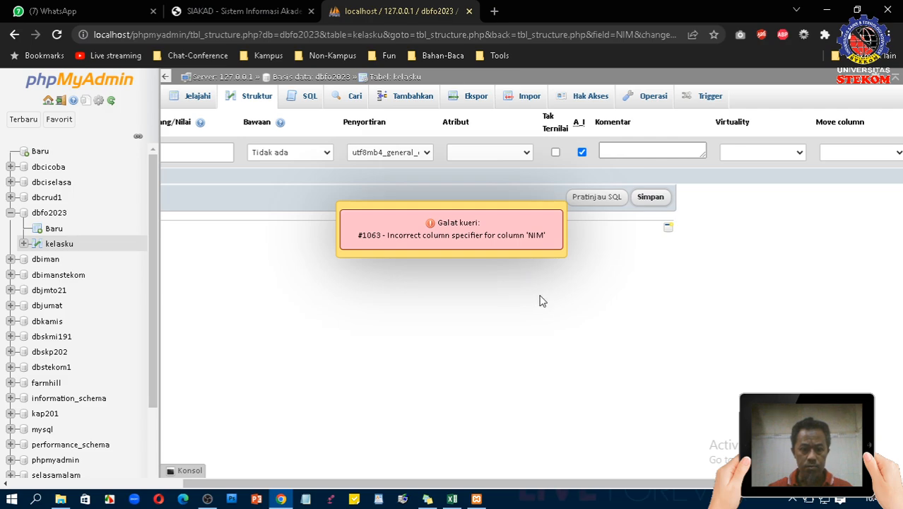
drag(350, 484, 268, 324)
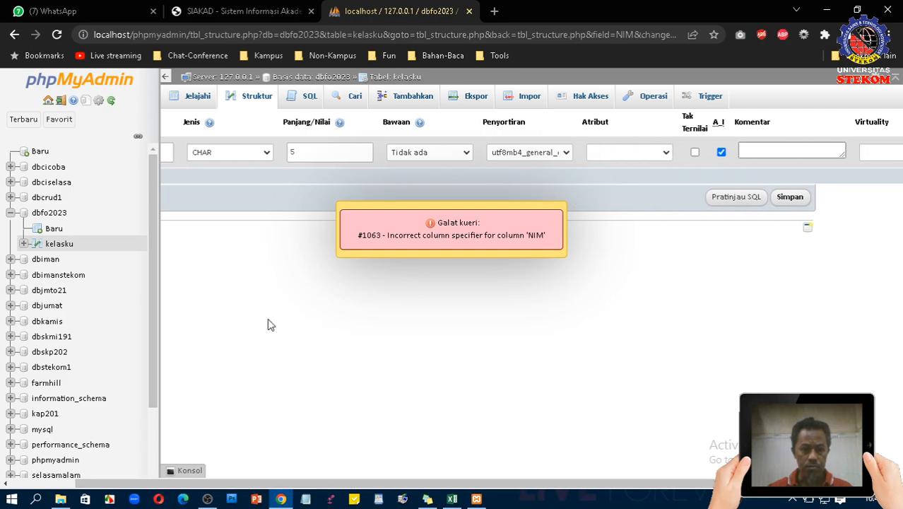
drag(240, 484, 194, 249)
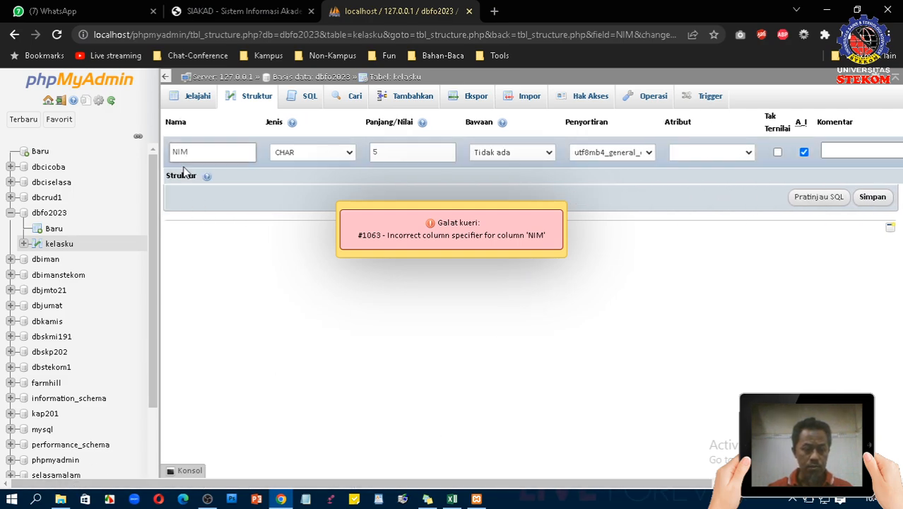
Compare the stored kelasku rows with the table's structure
click(198, 96)
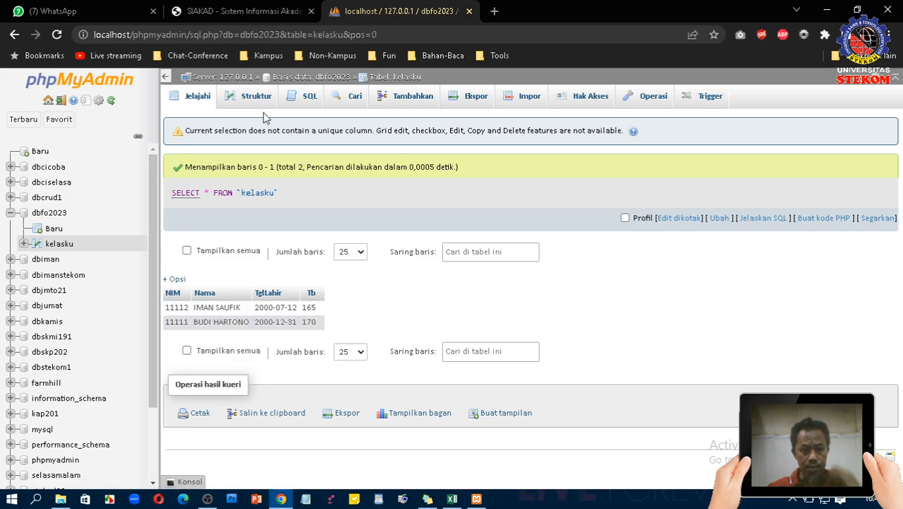
click(251, 100)
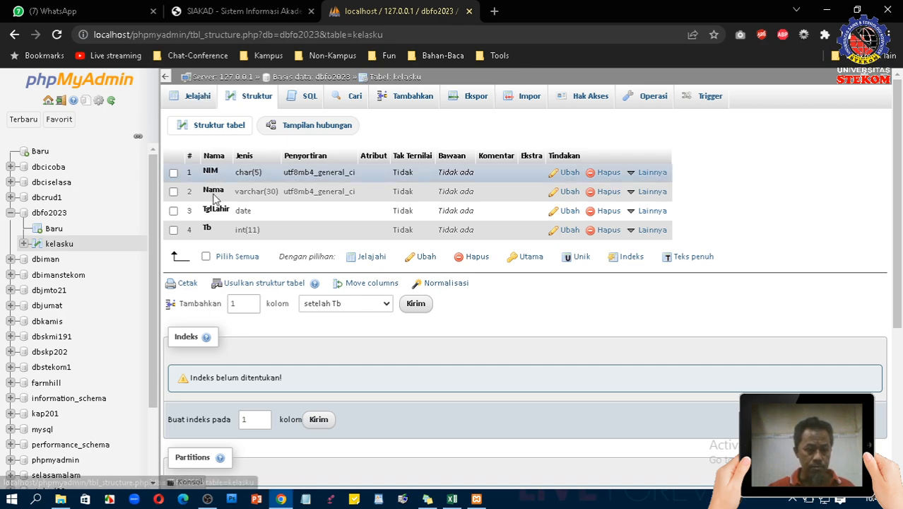
click(199, 103)
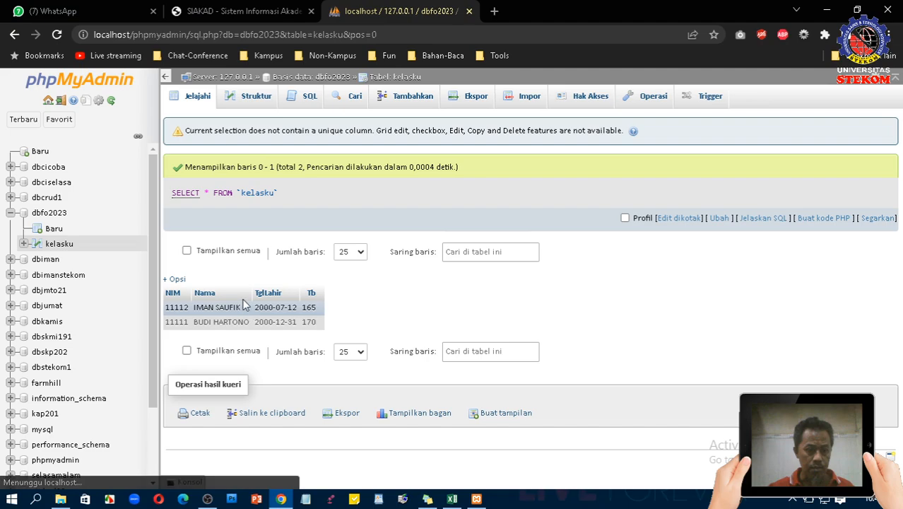
click(254, 104)
Delete all records from the table by running the query DELETE FROM `kelasku` without a WHERE condition, and confirm it
click(303, 98)
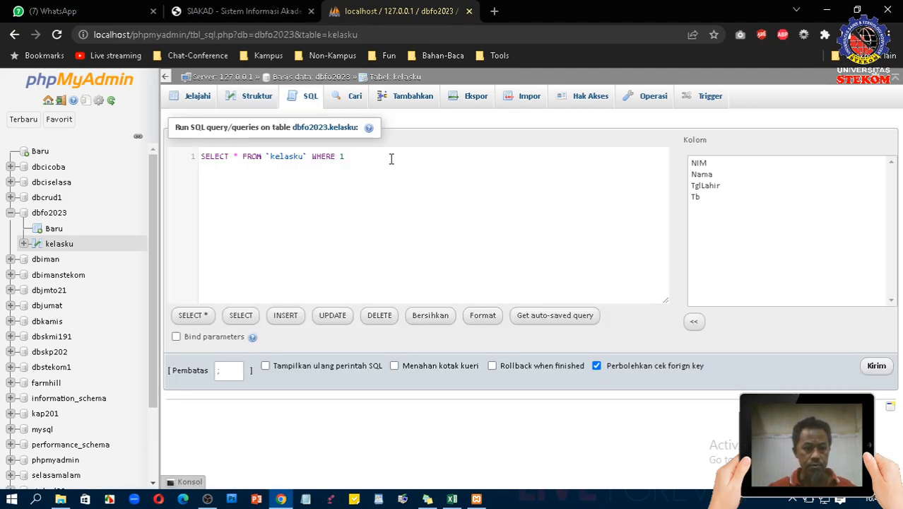
drag(392, 160, 108, 156)
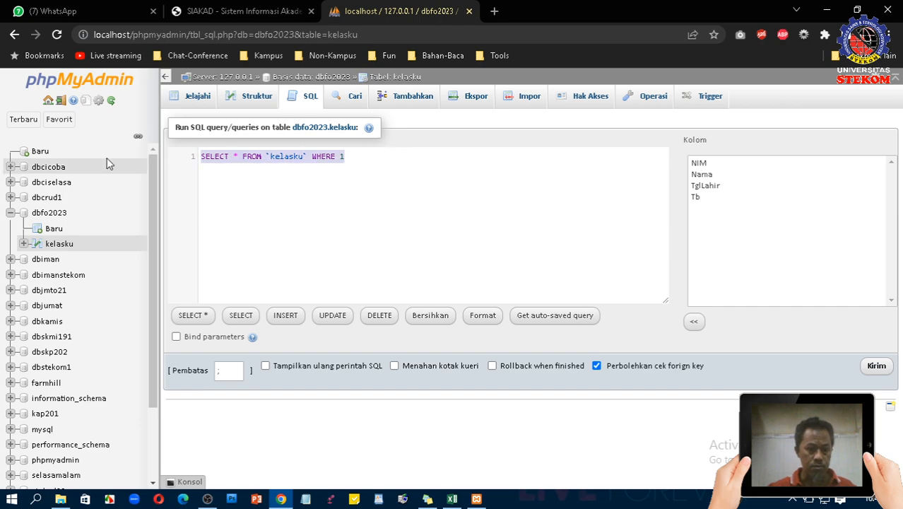
click(391, 321)
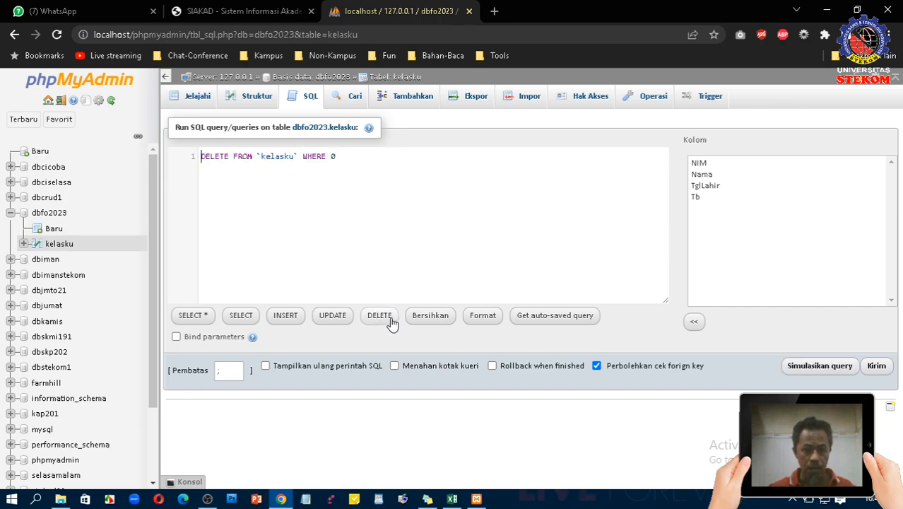
drag(302, 156, 367, 159)
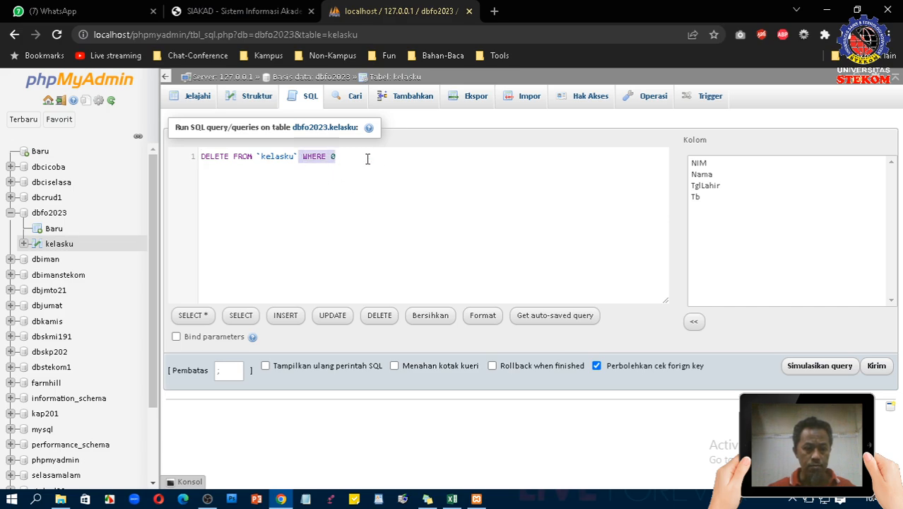
key(BackSpace)
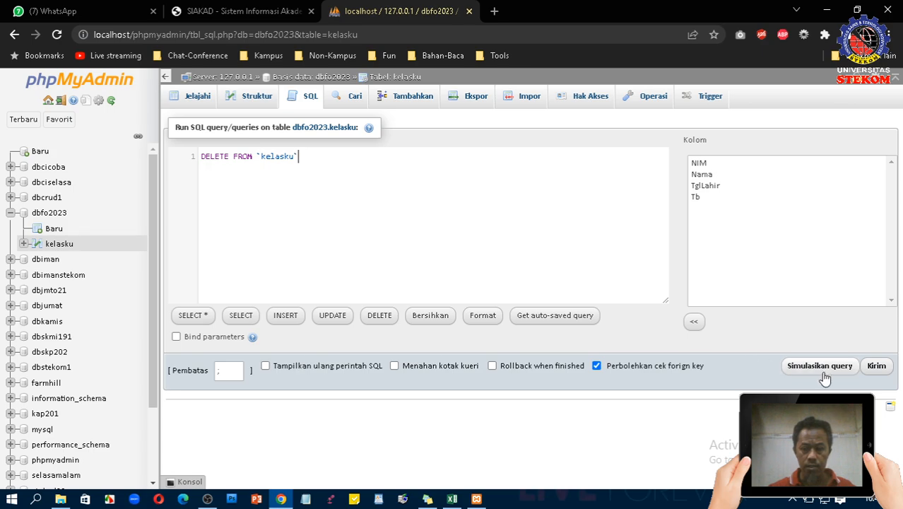
click(878, 369)
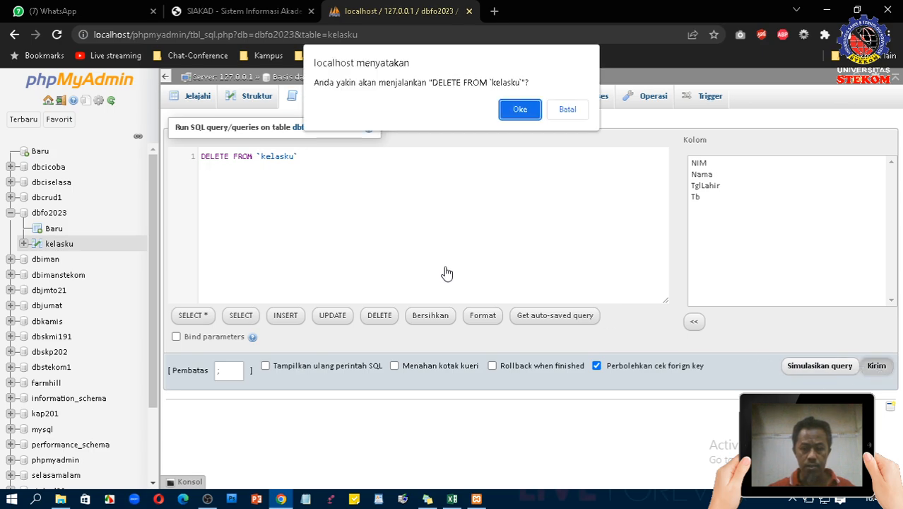
click(523, 111)
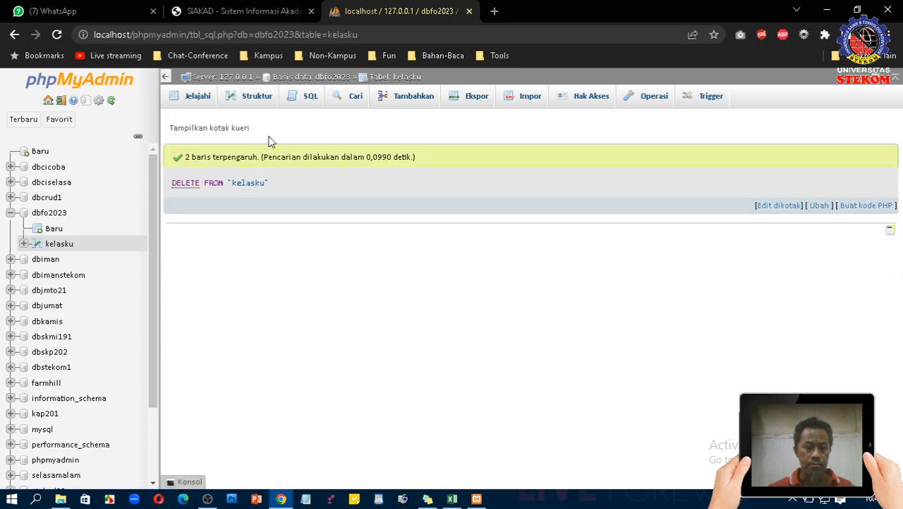
Check the kelasku table's contents and columns after the deletion
click(193, 99)
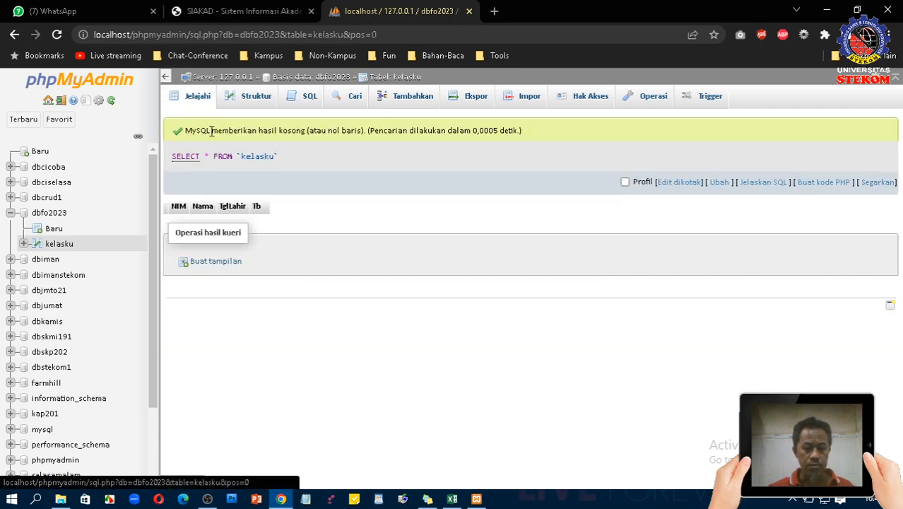
click(240, 104)
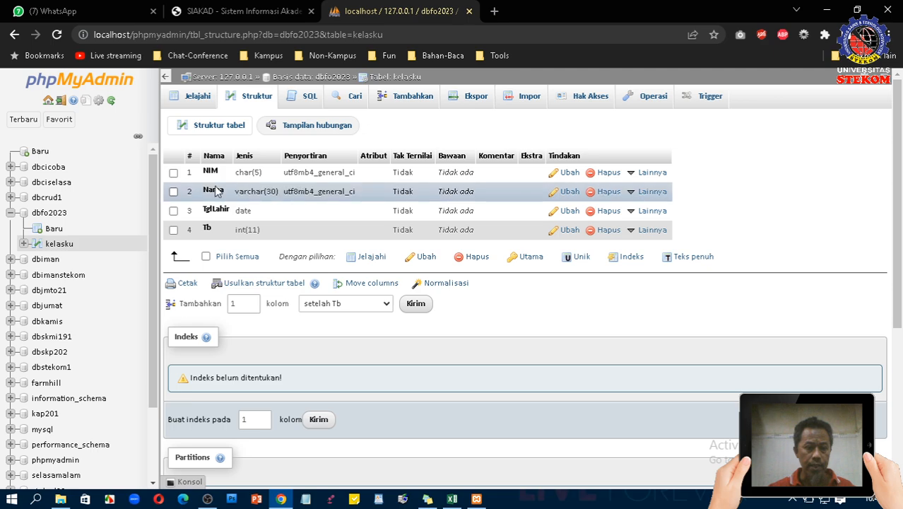
click(198, 99)
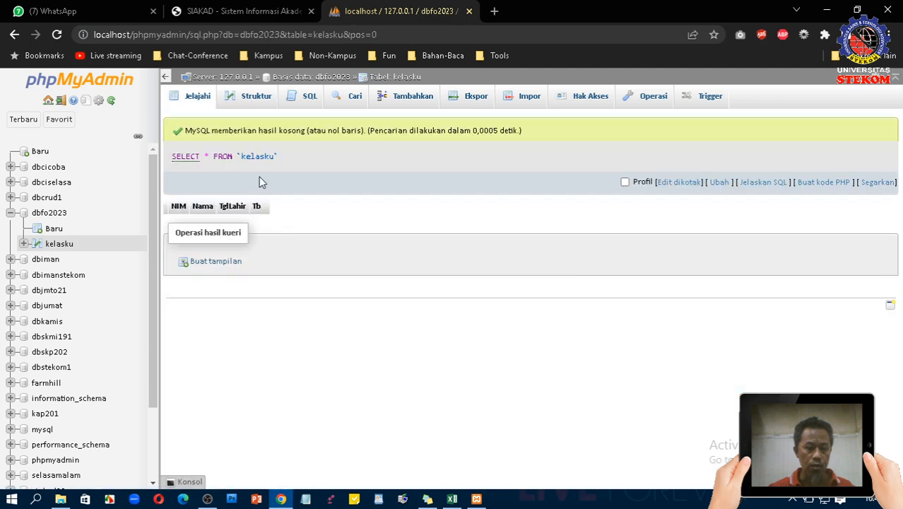
Start adding one column at the beginning of the kelasku table and name it id, with type INT
click(244, 104)
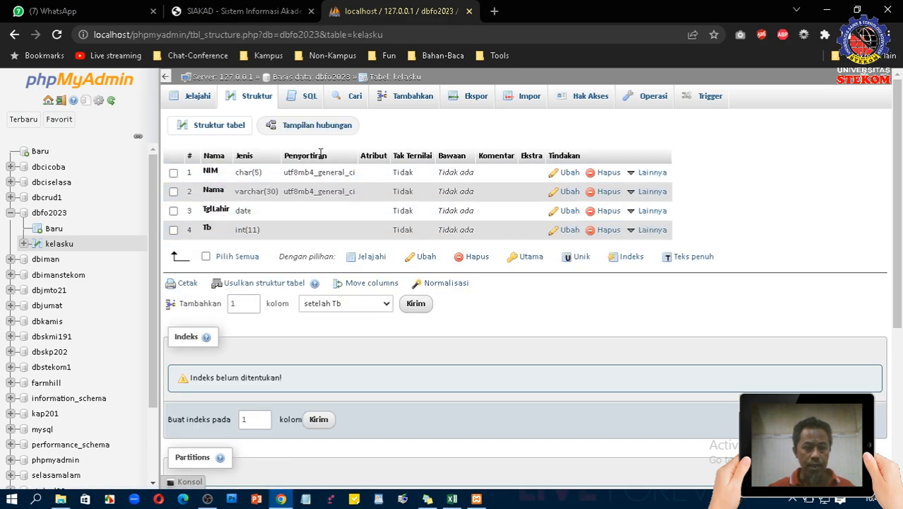
click(369, 310)
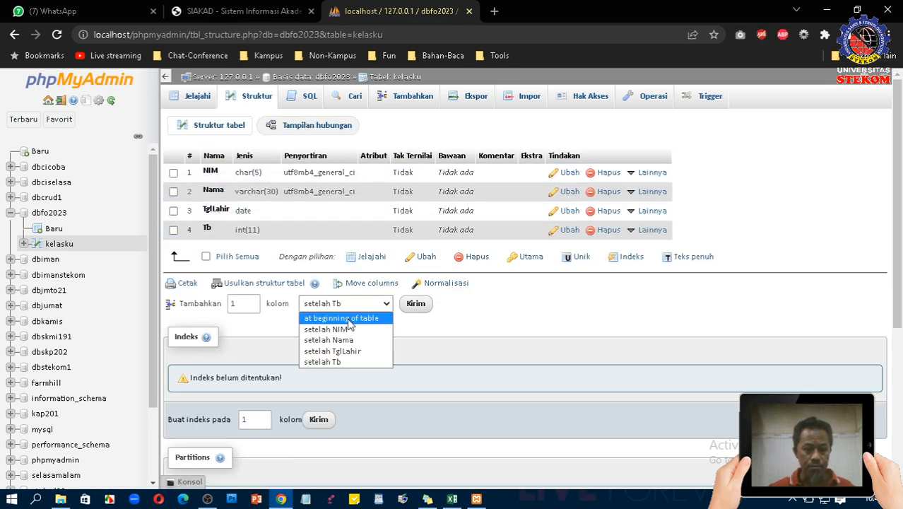
click(341, 316)
click(417, 304)
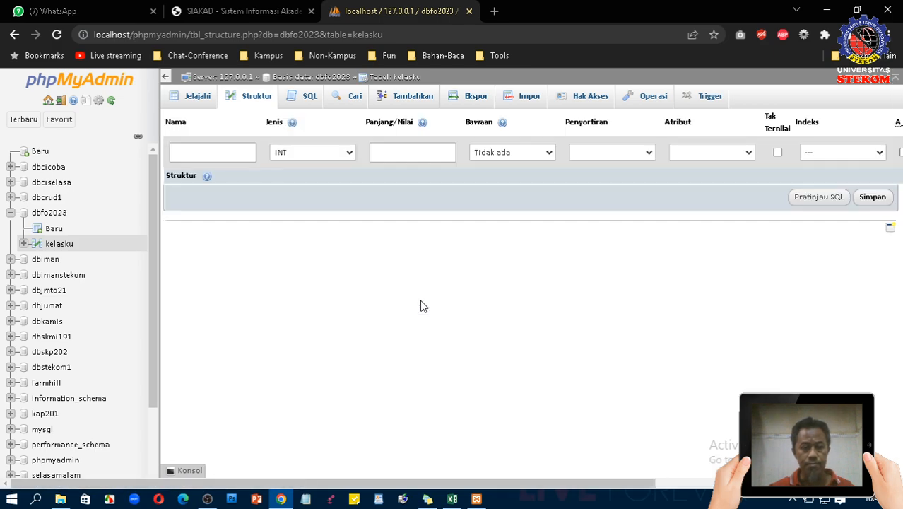
click(245, 152)
text(id)
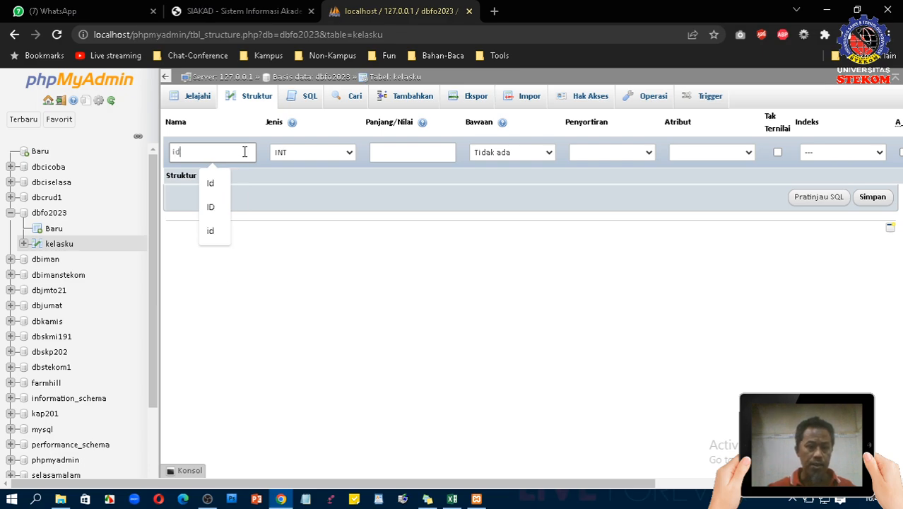
click(451, 276)
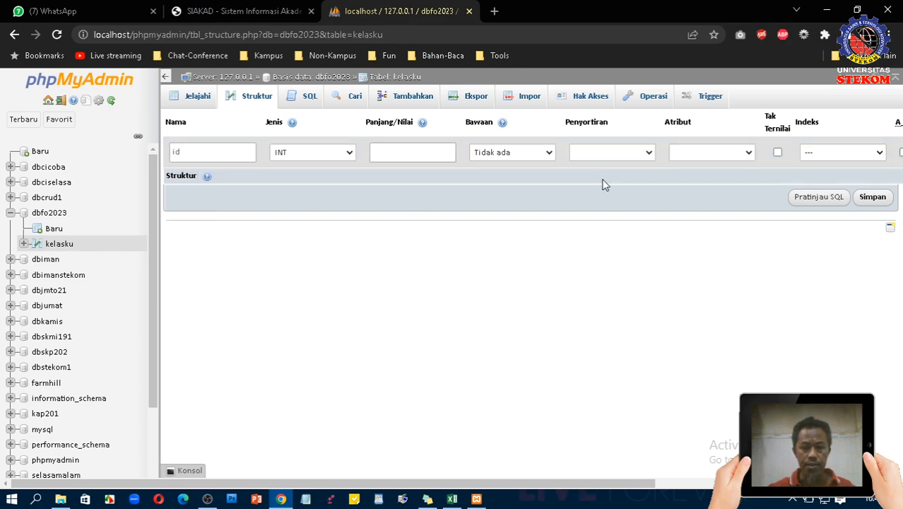
Make the id column the PRIMARY index, save it to the table, and check the resulting columns
click(846, 153)
click(838, 175)
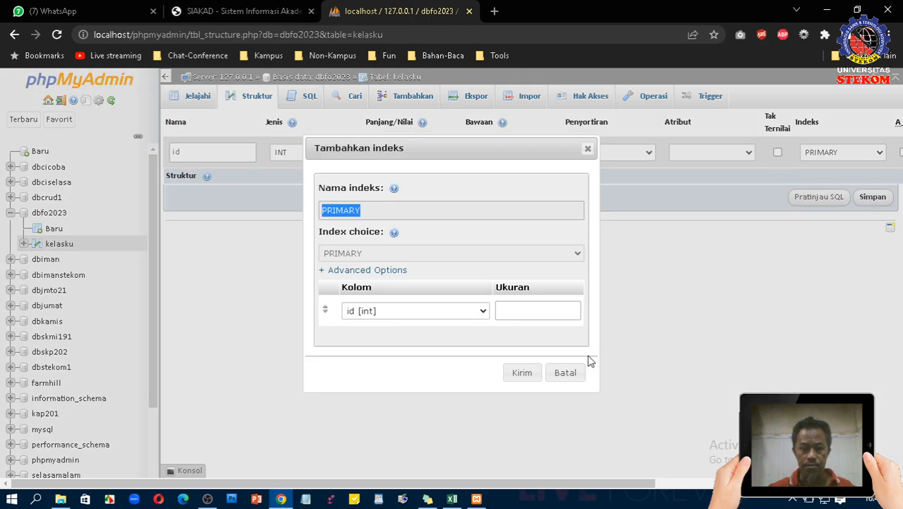
click(520, 373)
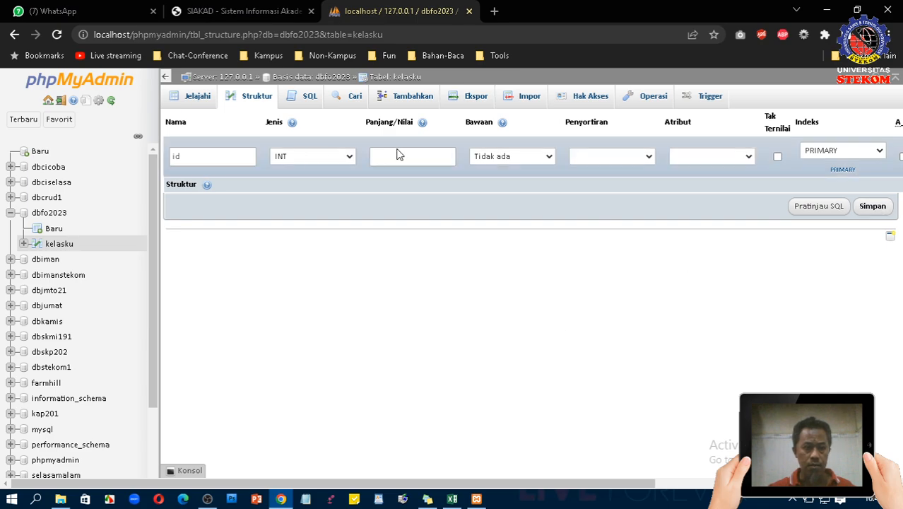
click(873, 207)
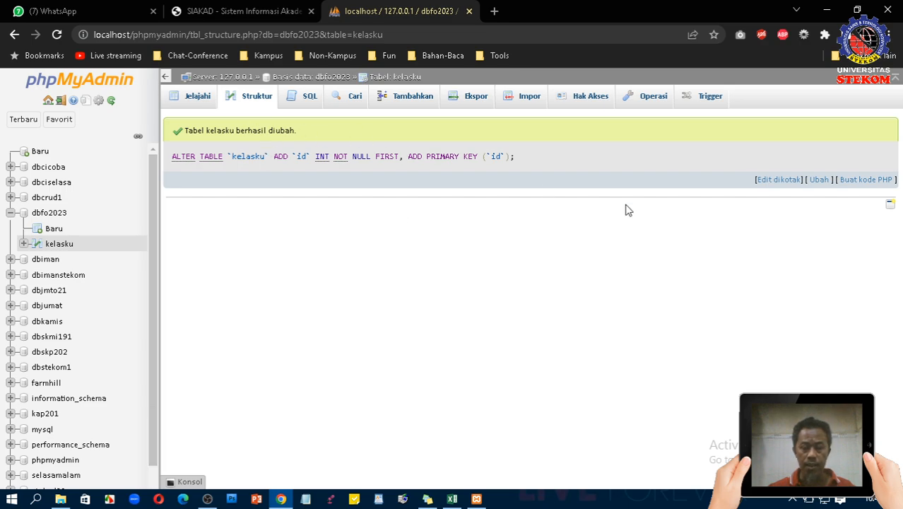
click(192, 98)
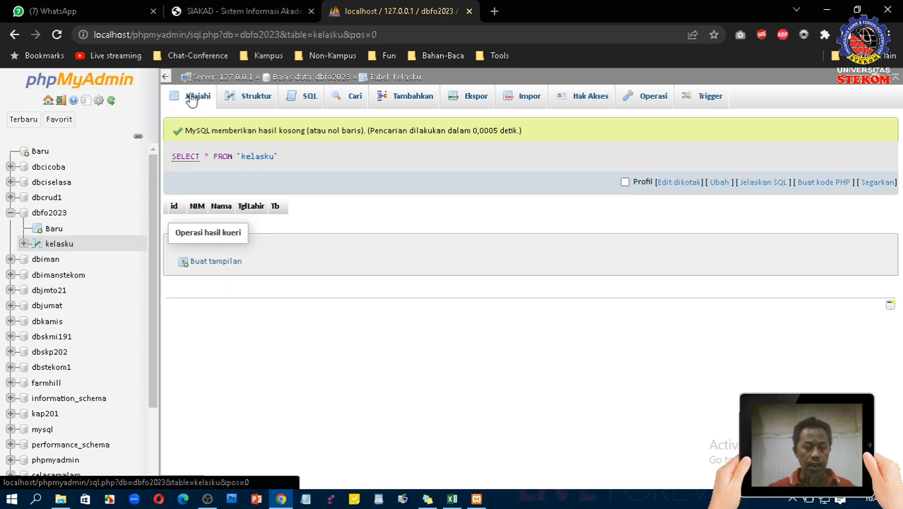
Begin a new kelasku record with id left empty, filling in the student's NIM and full name
click(394, 103)
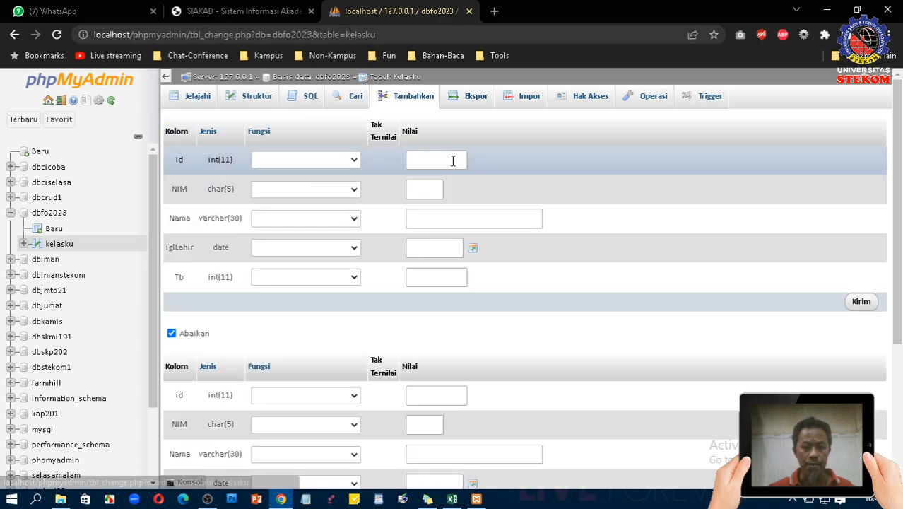
click(447, 161)
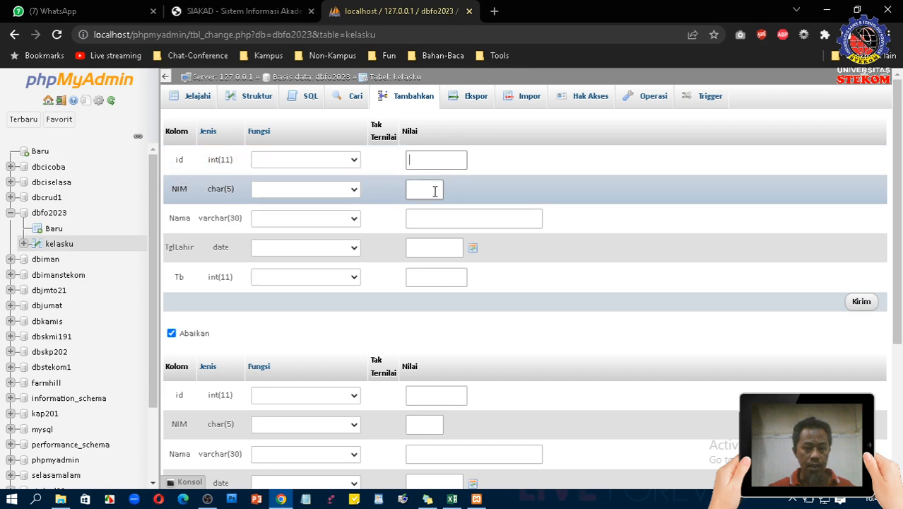
click(435, 191)
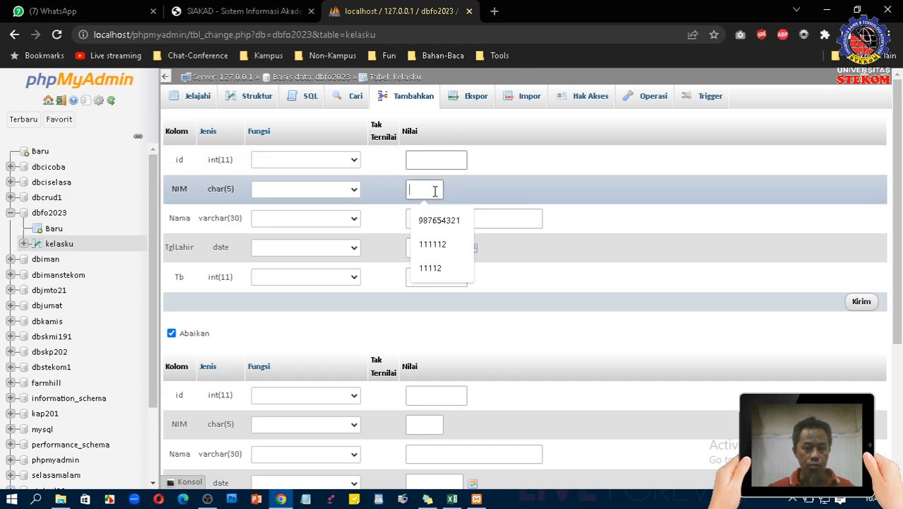
click(439, 244)
click(440, 219)
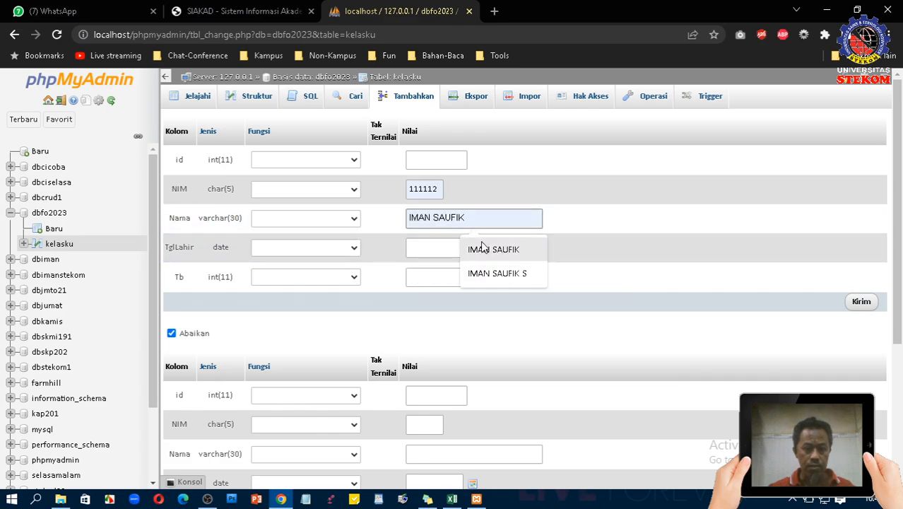
click(482, 249)
Fill in the record's date of birth, set Tb to 167, and submit the record
click(452, 248)
click(464, 280)
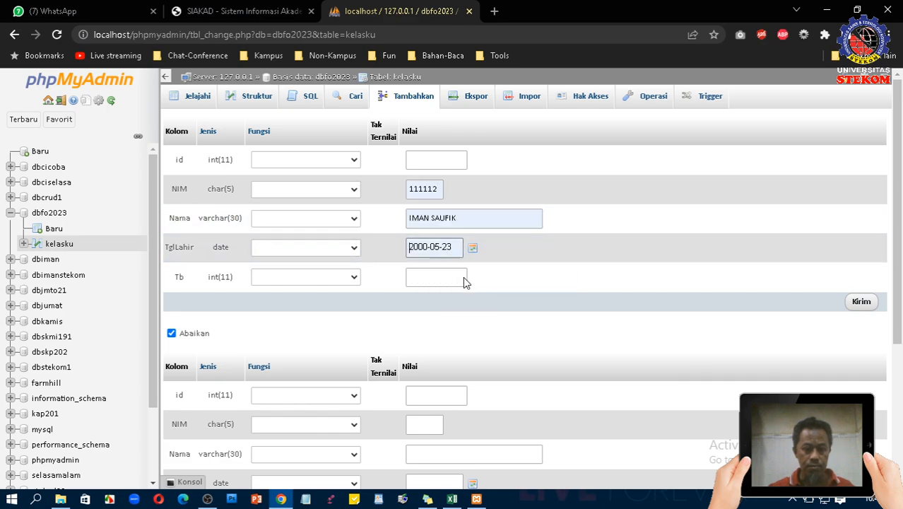
click(448, 278)
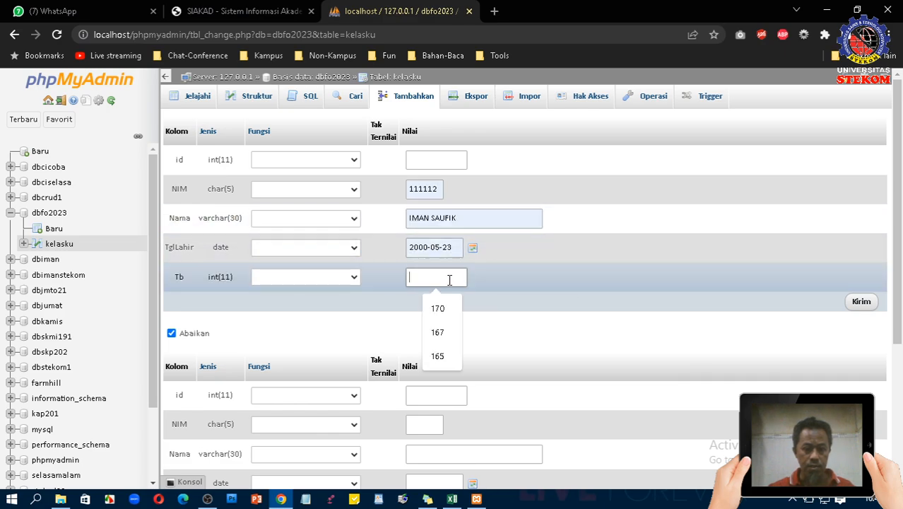
click(446, 334)
click(861, 302)
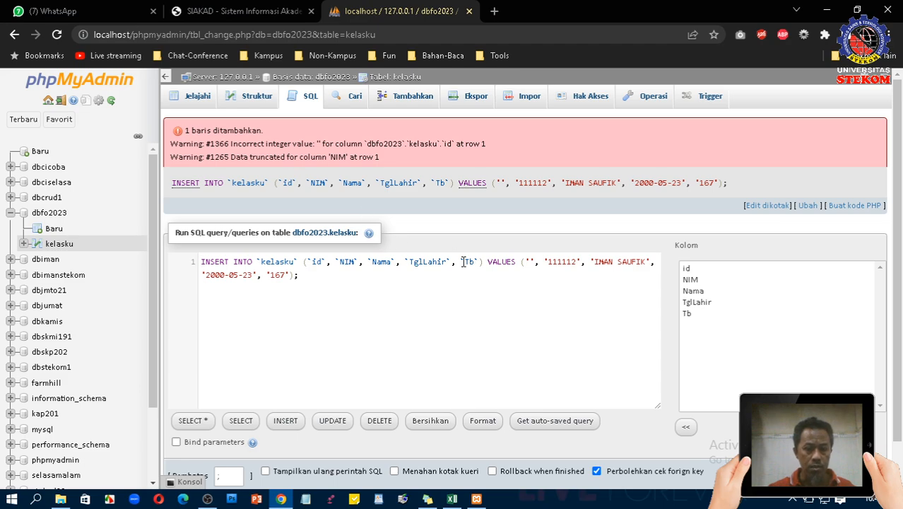
Review the insert query with its warnings, and check the record stored in kelasku
scroll(466, 284, down, 1)
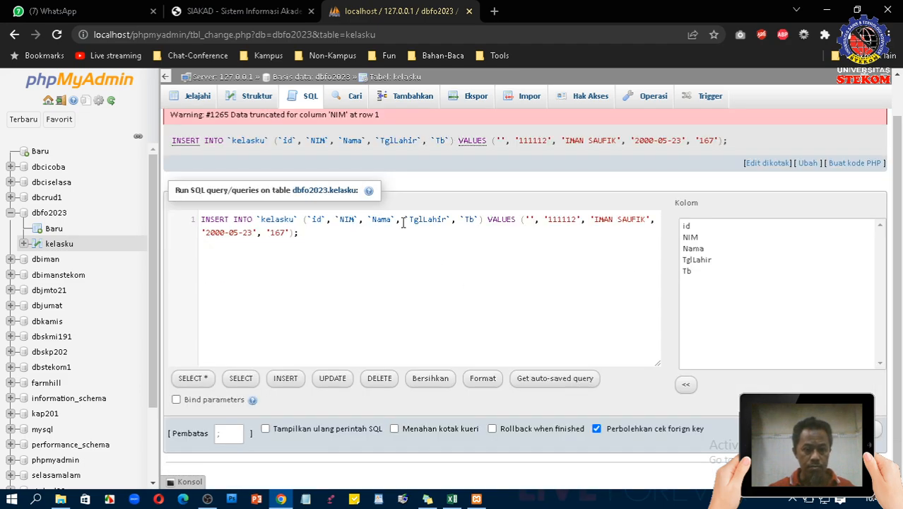
scroll(373, 234, up, 1)
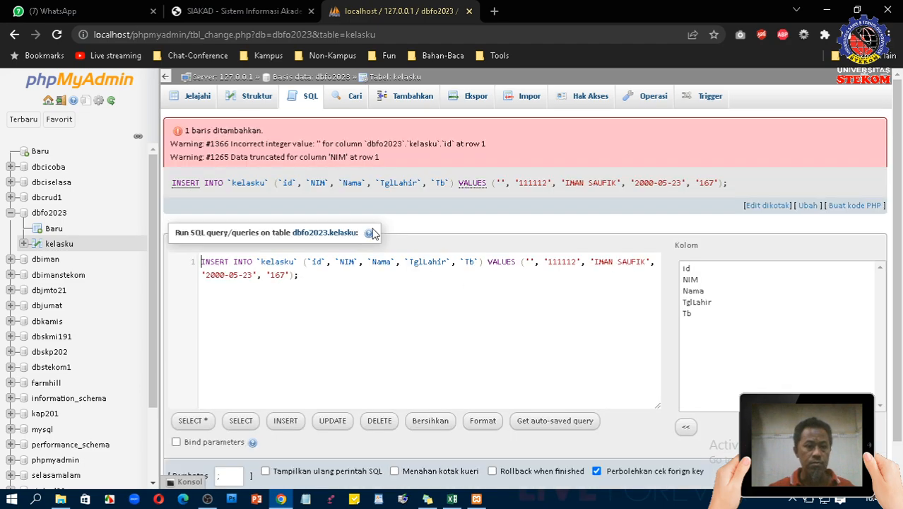
click(192, 99)
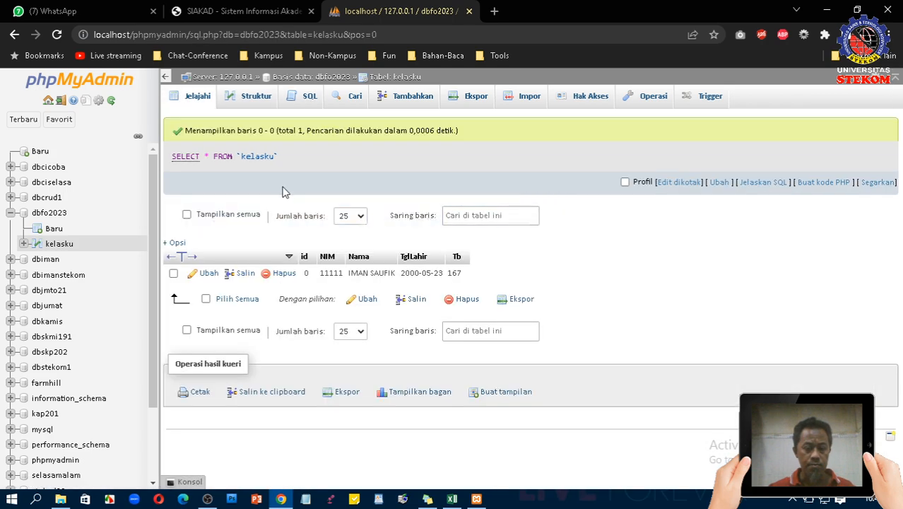
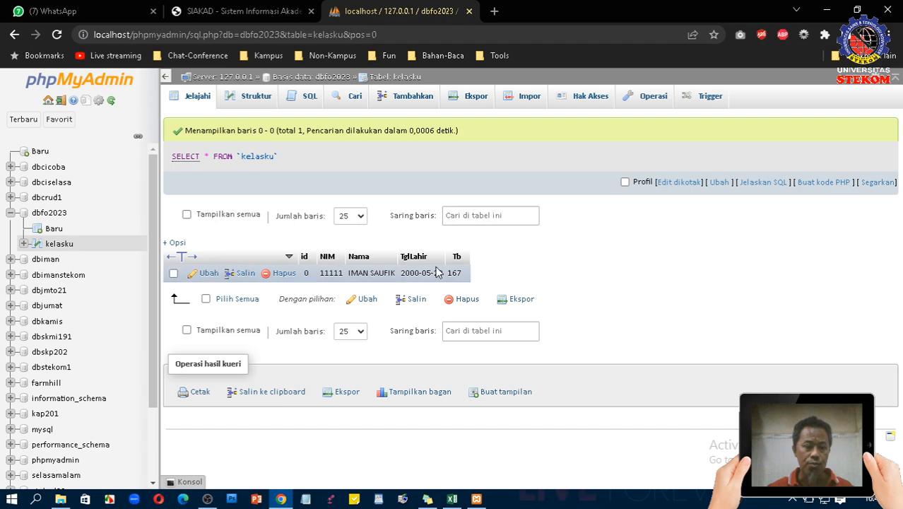
Begin a second kelasku record with id left empty, filling in another student's NIM and full name
click(386, 102)
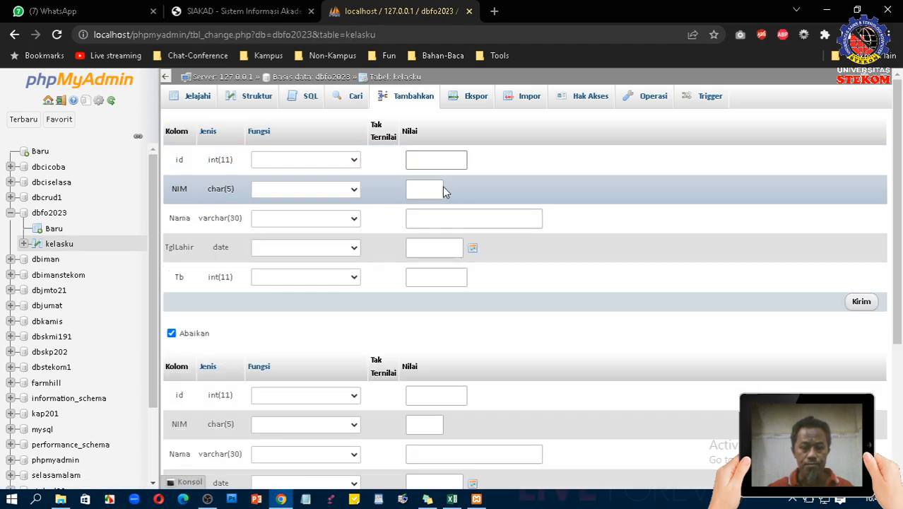
click(439, 191)
click(439, 160)
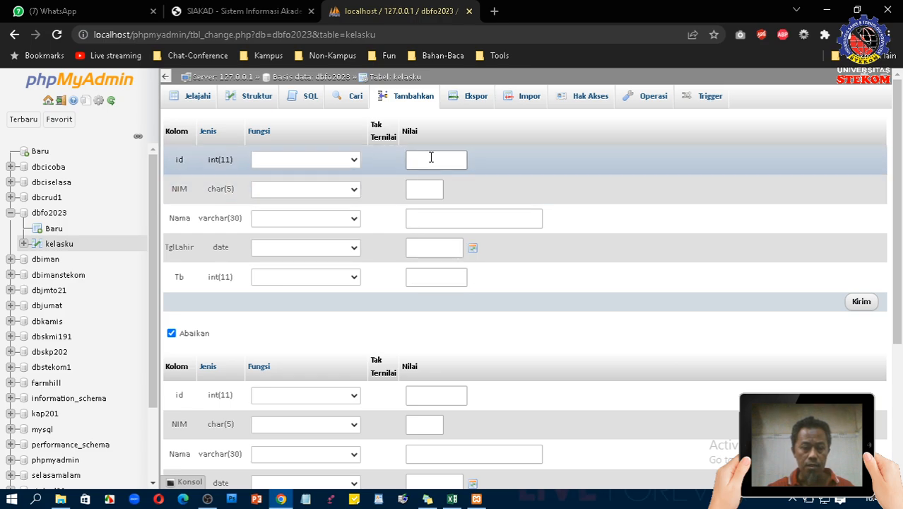
click(417, 188)
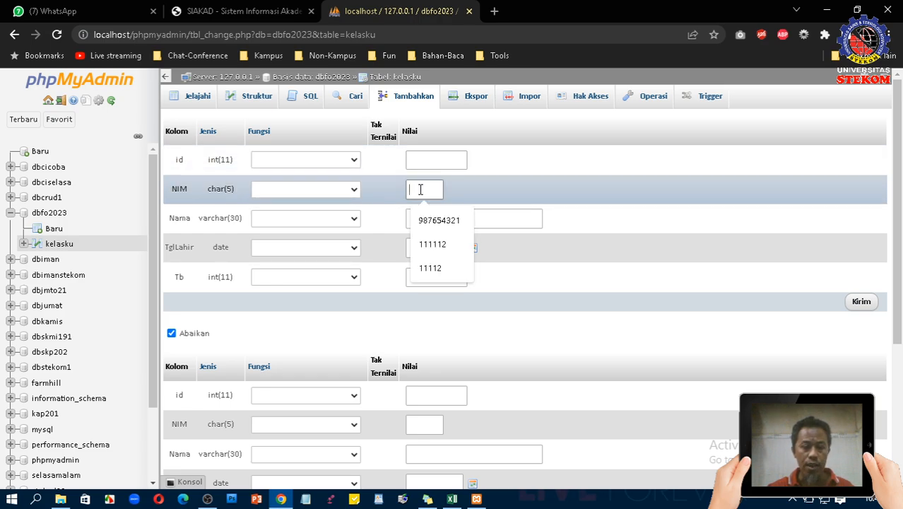
click(423, 245)
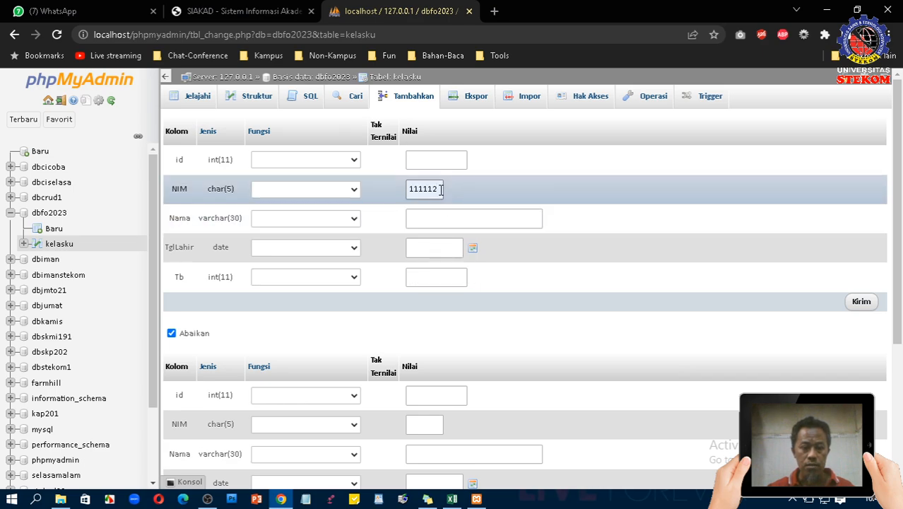
text(3)
click(433, 217)
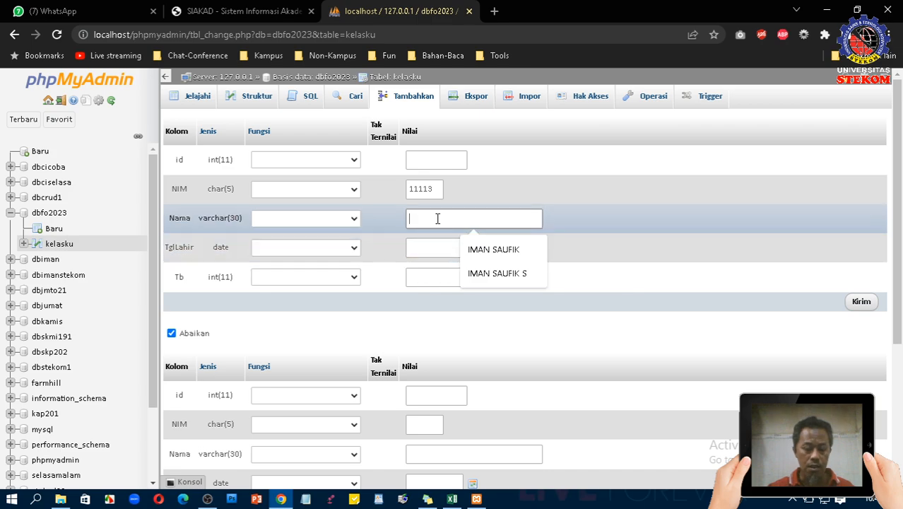
text(budi)
key(BackSpace)
key(BackSpace)
key(BackSpace)
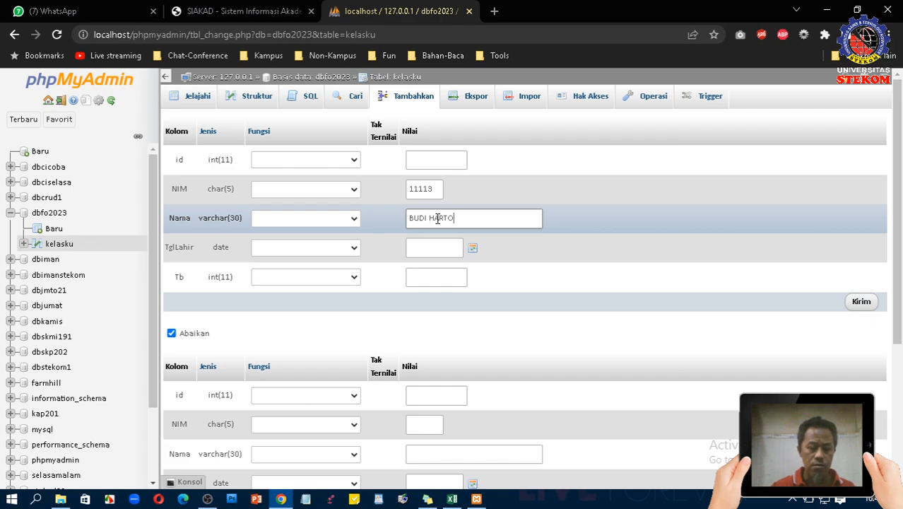
Fill in the second record's date of birth, set Tb to 170, and try to submit it
click(473, 248)
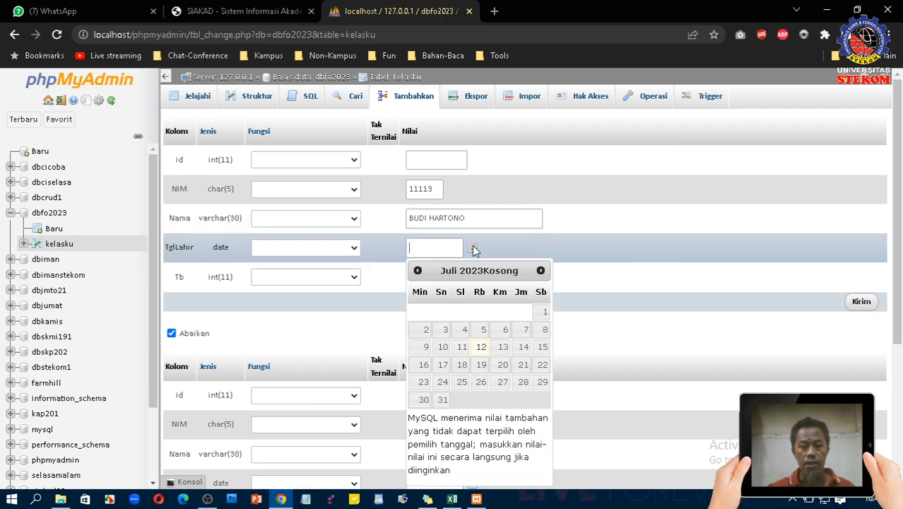
click(437, 244)
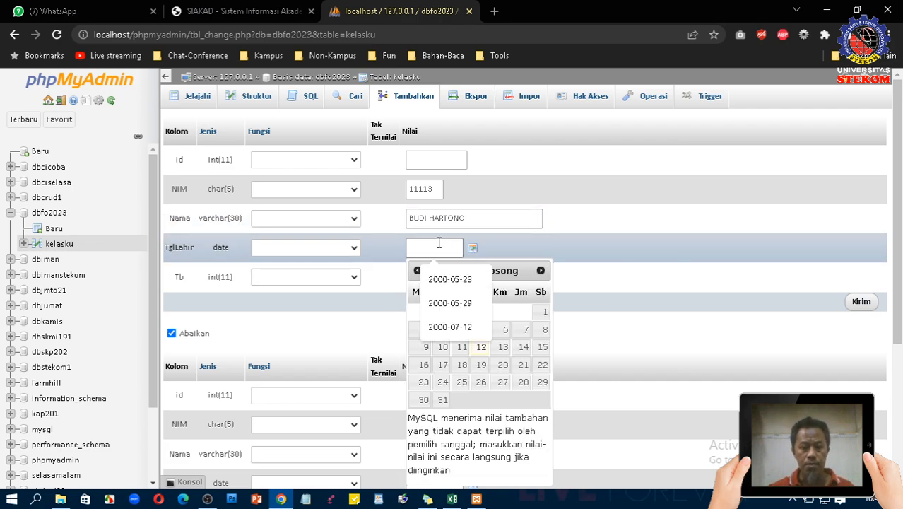
click(458, 303)
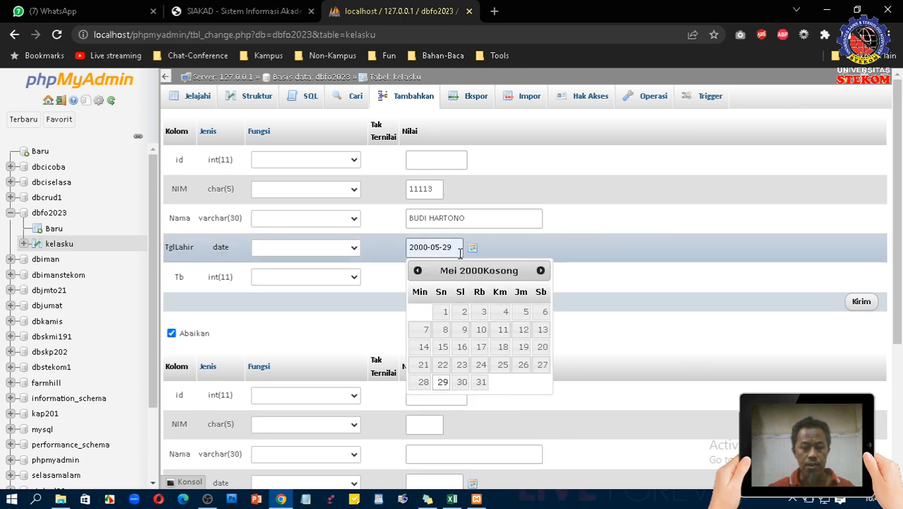
click(615, 213)
click(449, 277)
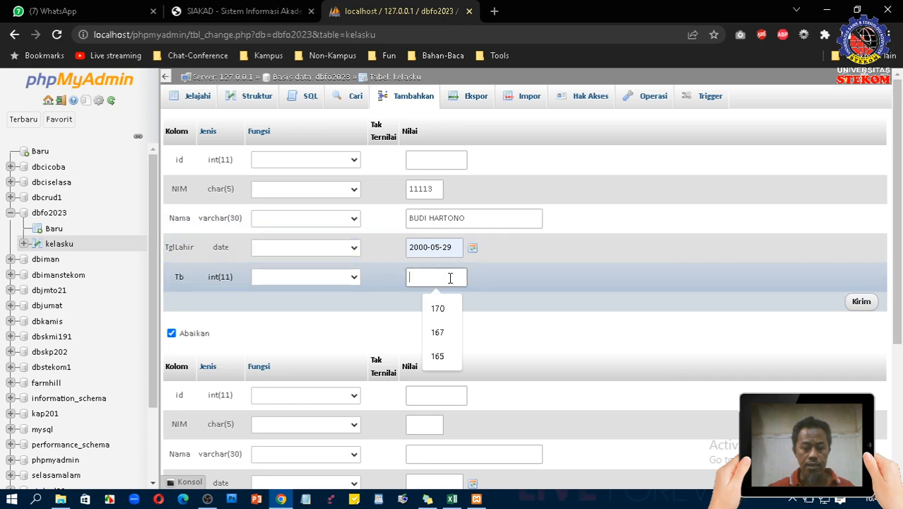
click(447, 309)
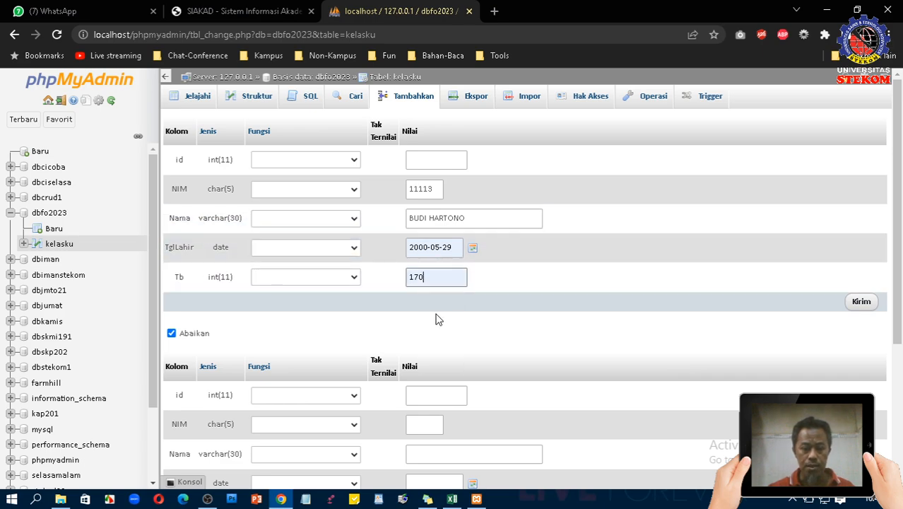
click(862, 302)
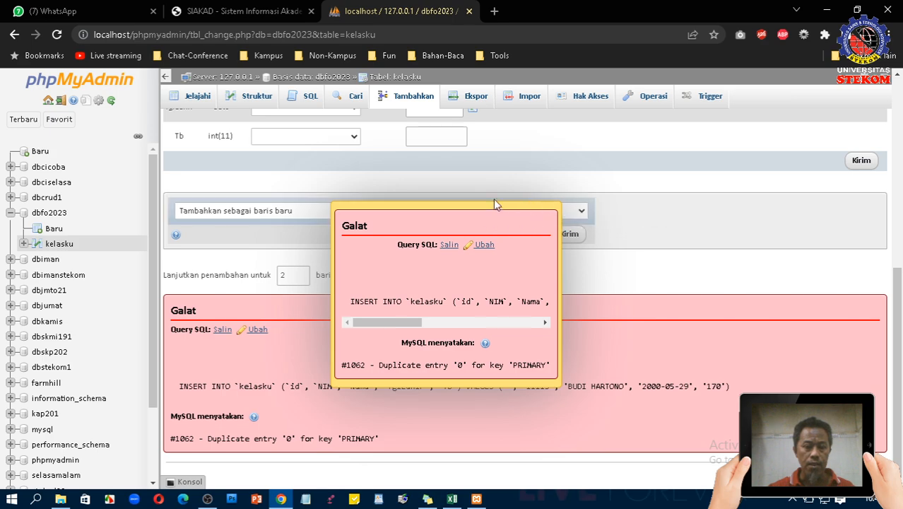
Refresh the stored kelasku rows and retry the second record with id left empty, entering the student's NIM and full name
click(198, 99)
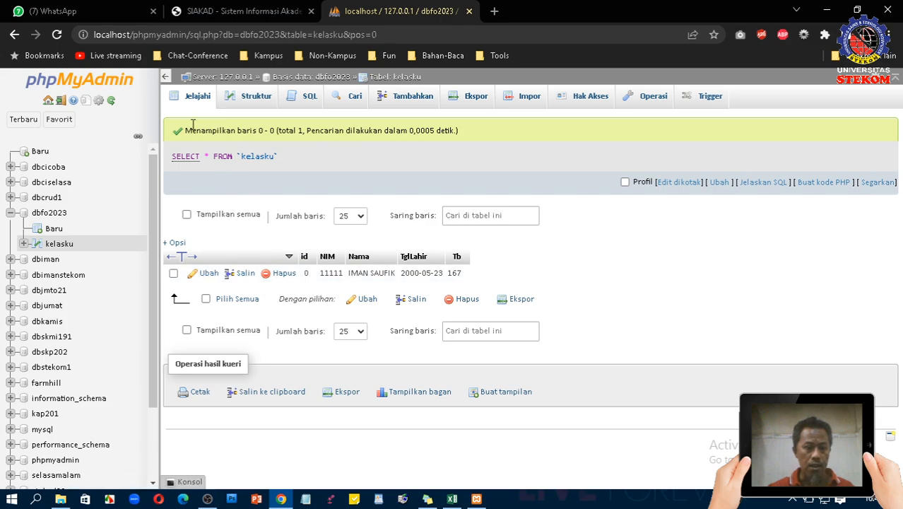
click(57, 34)
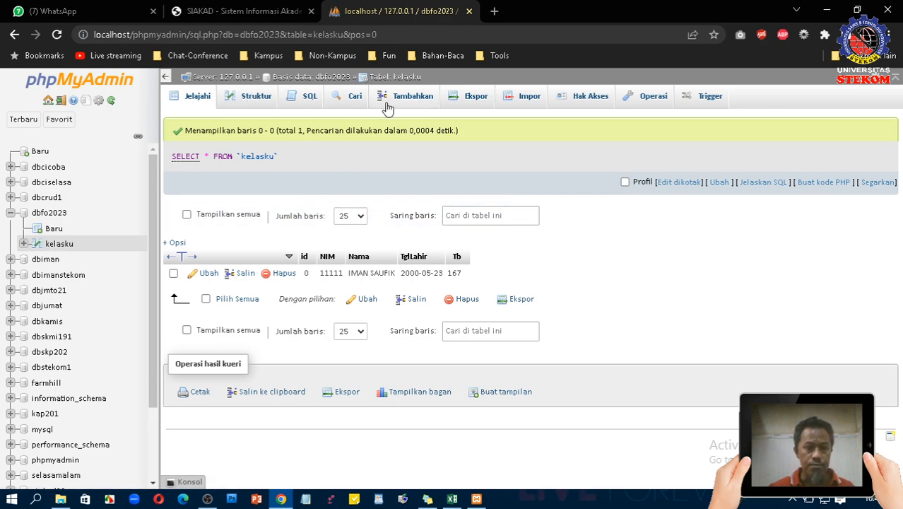
click(387, 106)
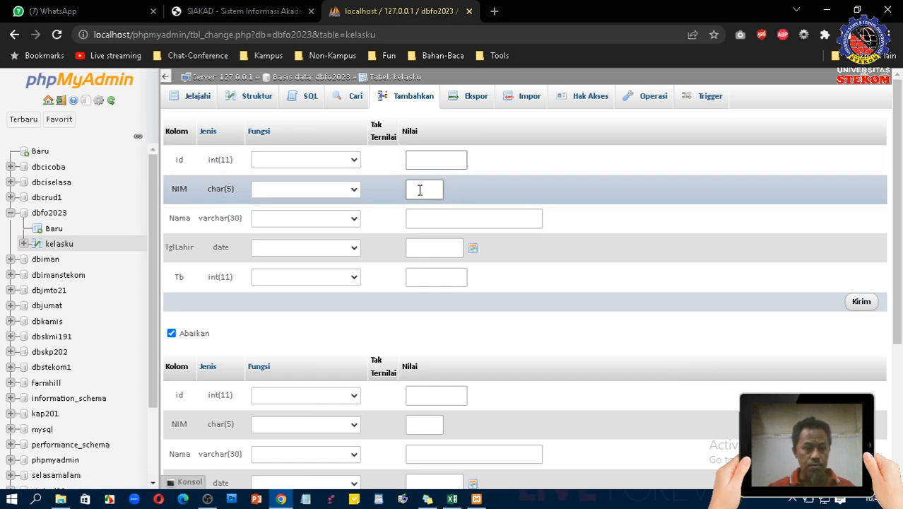
click(417, 188)
click(431, 292)
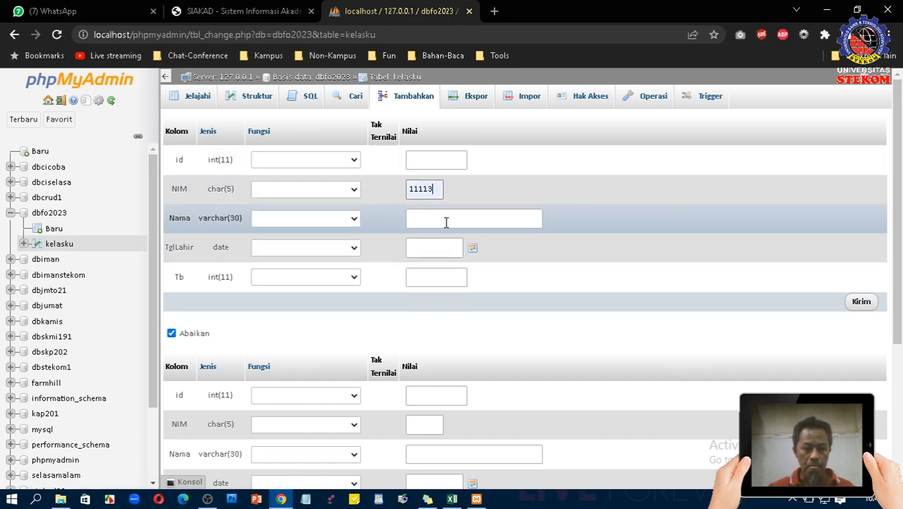
click(444, 219)
click(495, 296)
Enter the retried record's date of birth, set Tb to 170, and try to submit it without an id
click(460, 251)
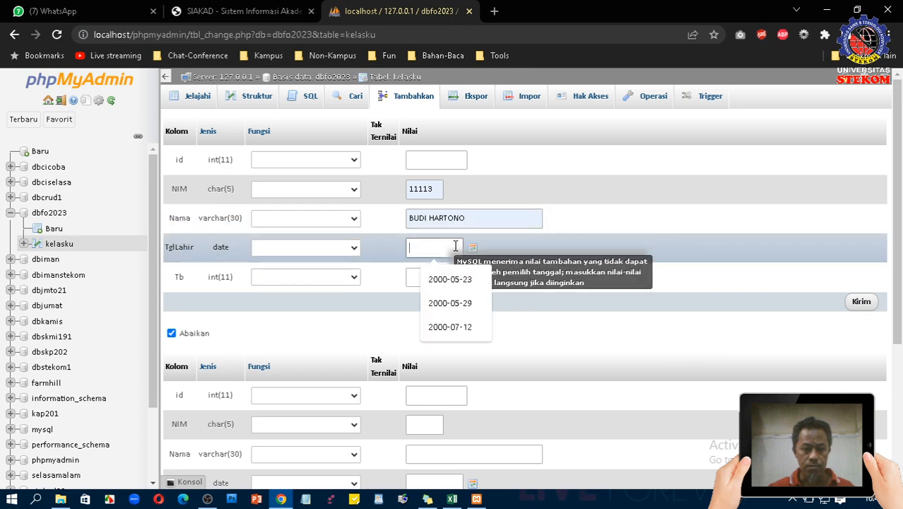
click(450, 303)
click(440, 277)
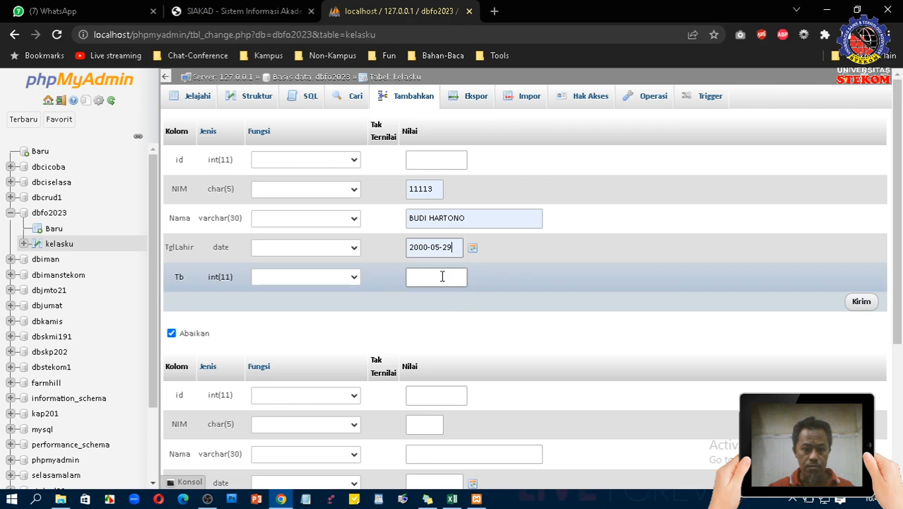
click(442, 306)
scroll(487, 321, down, 3)
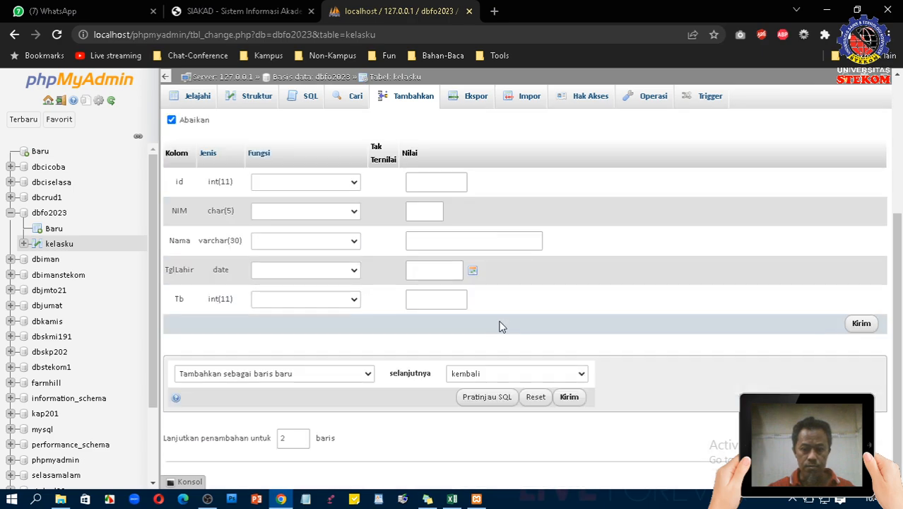
click(866, 329)
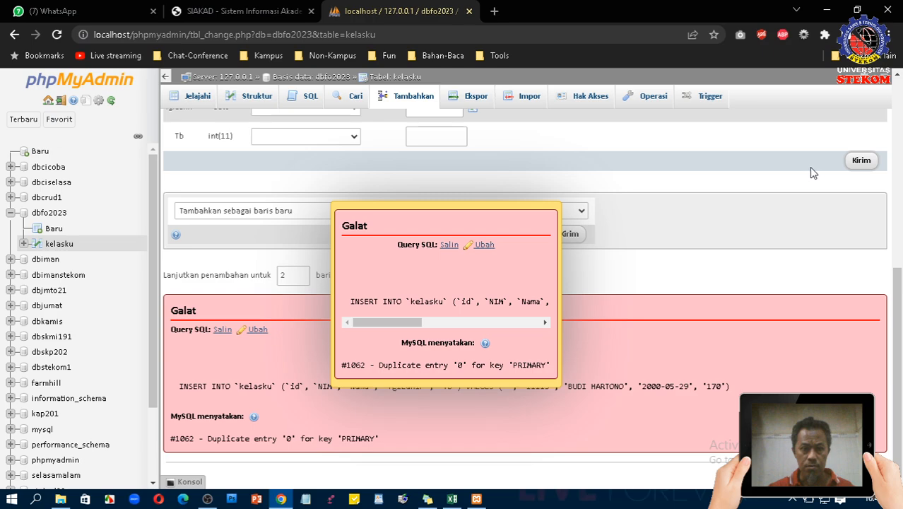
Set the pending record's id to 2, resubmit it, and browse the stored kelasku rows
scroll(584, 210, up, 2)
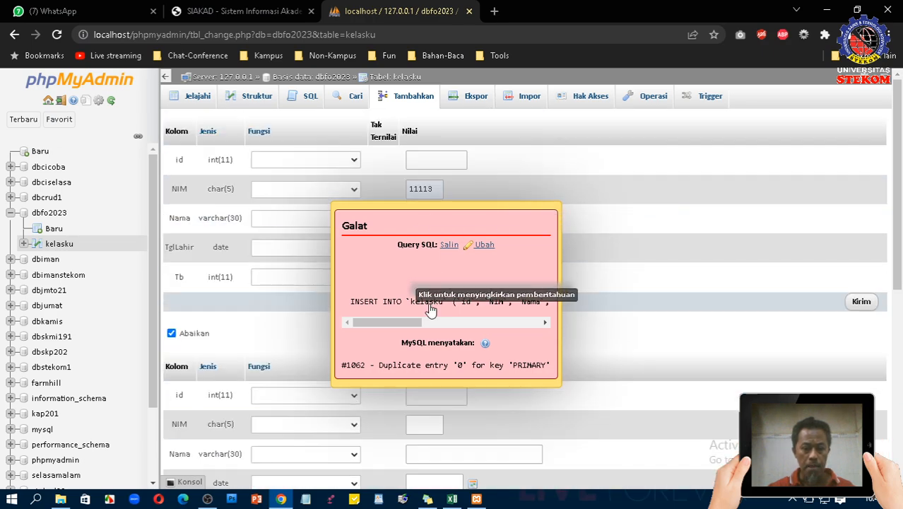
scroll(494, 326, down, 2)
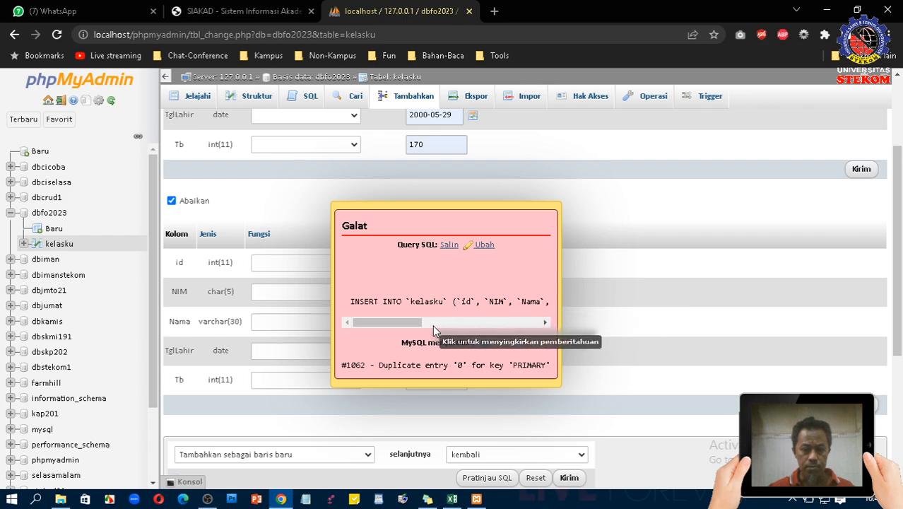
drag(400, 323, 374, 324)
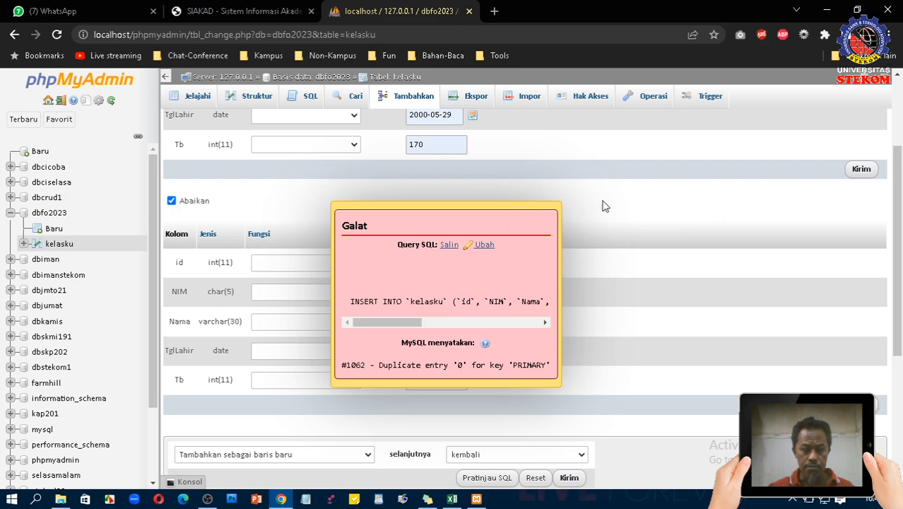
scroll(504, 340, down, 4)
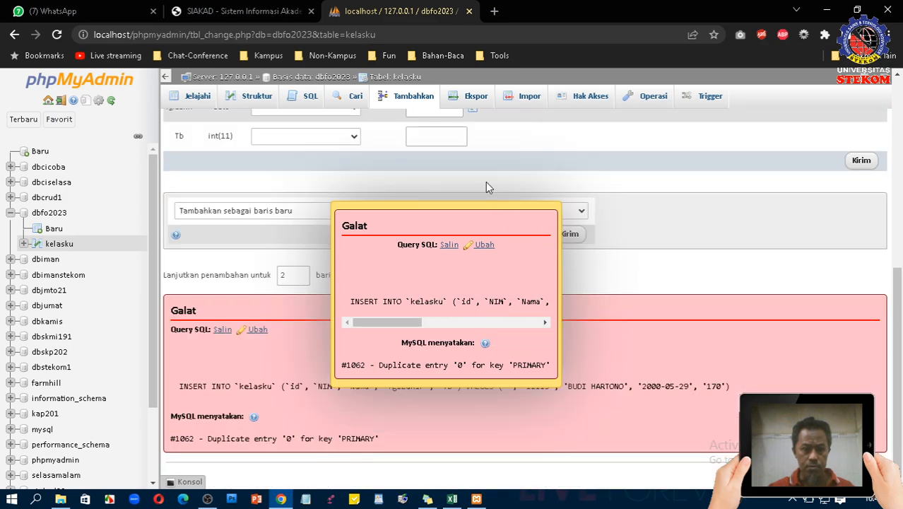
scroll(577, 189, up, 6)
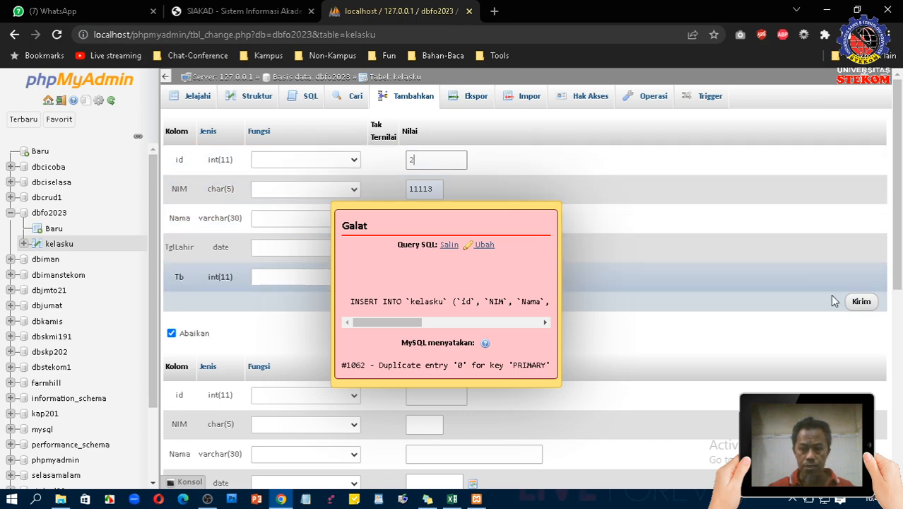
click(862, 302)
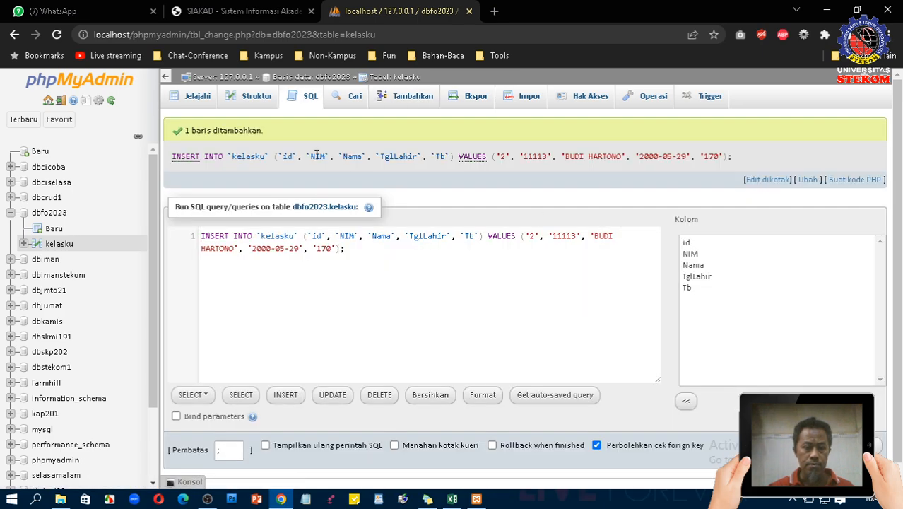
click(195, 100)
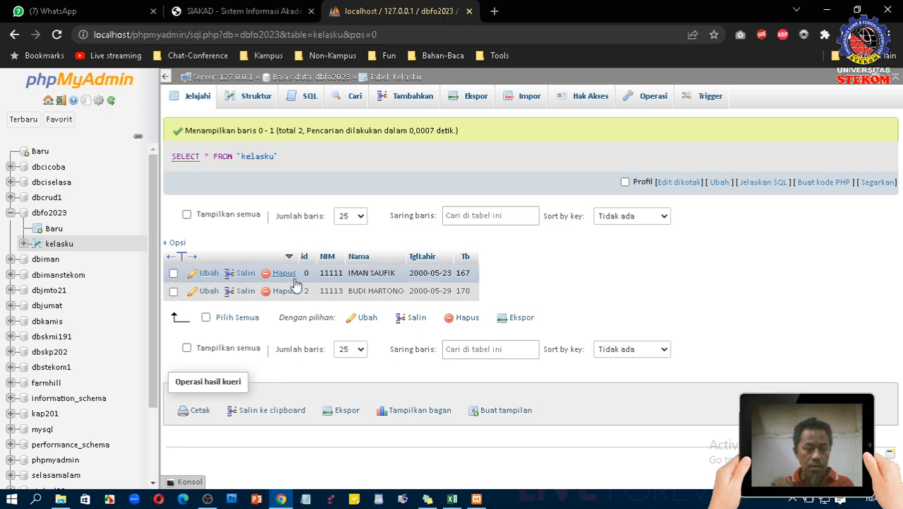
Enable auto-increment on kelasku's id column and save the structure change
click(205, 273)
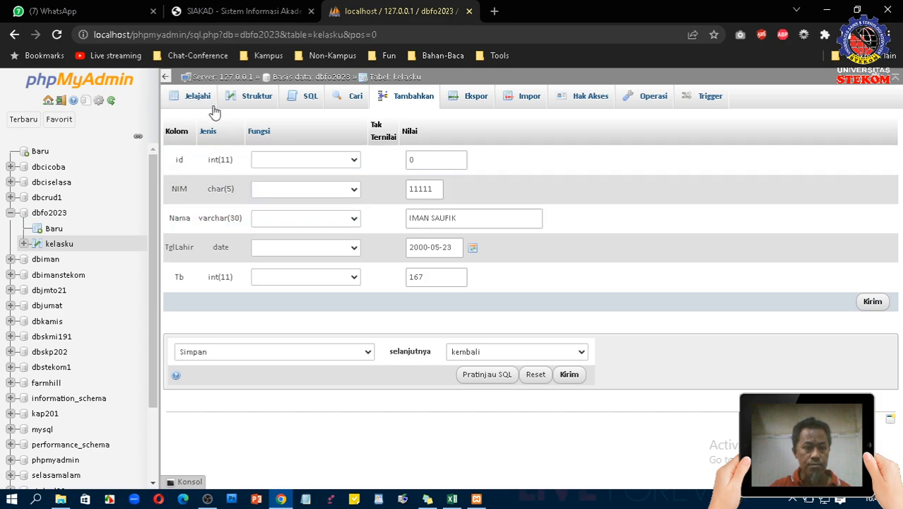
click(257, 97)
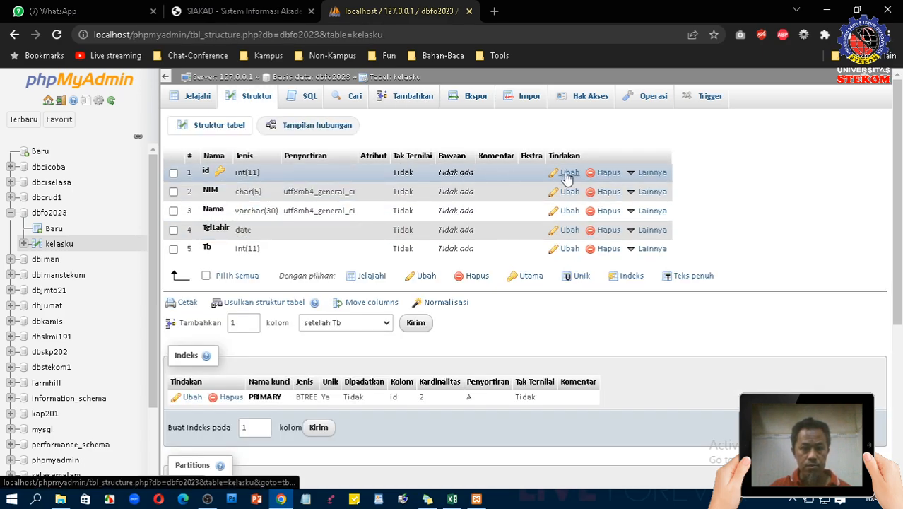
click(566, 174)
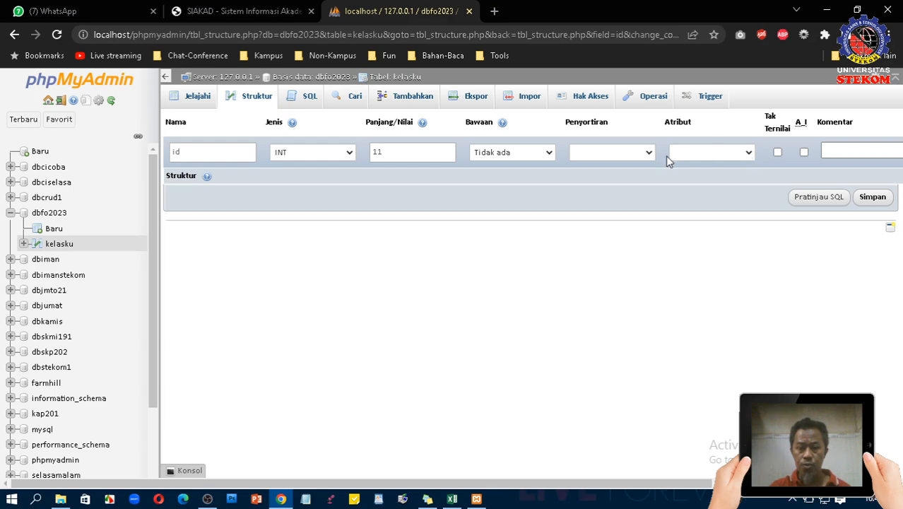
click(872, 198)
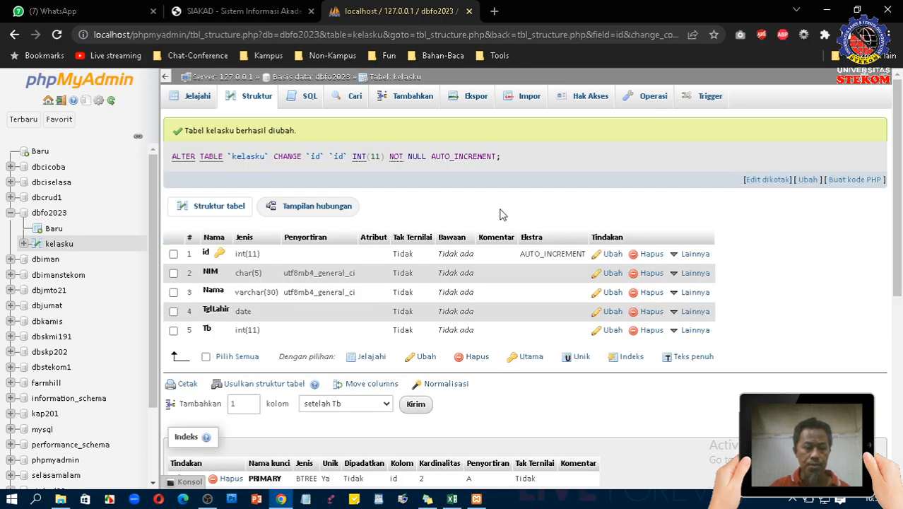
Start a third kelasku record with id left empty, entering a new student's NIM and full name
click(411, 103)
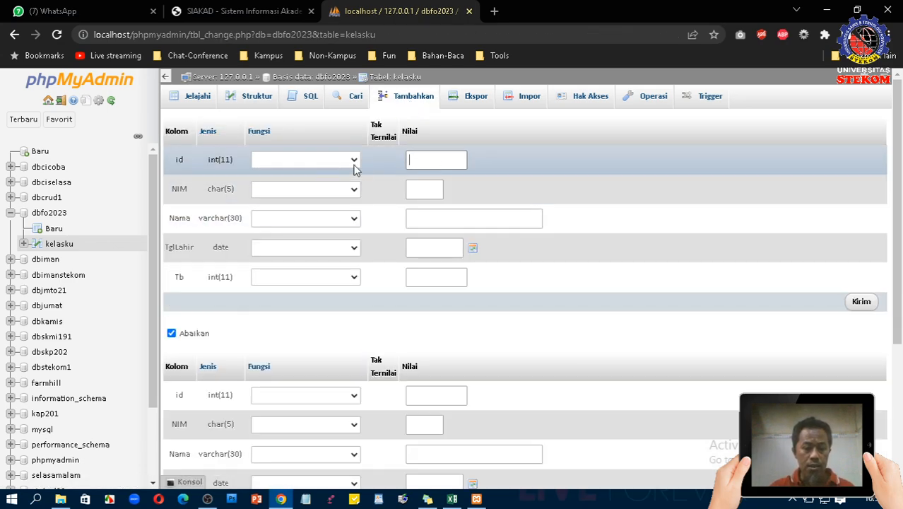
click(427, 189)
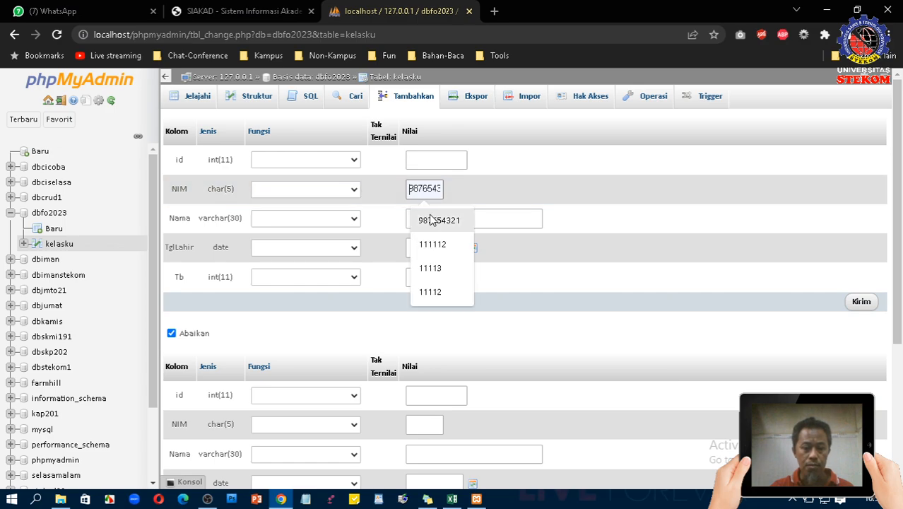
click(439, 220)
drag(429, 187, 522, 187)
key(BackSpace)
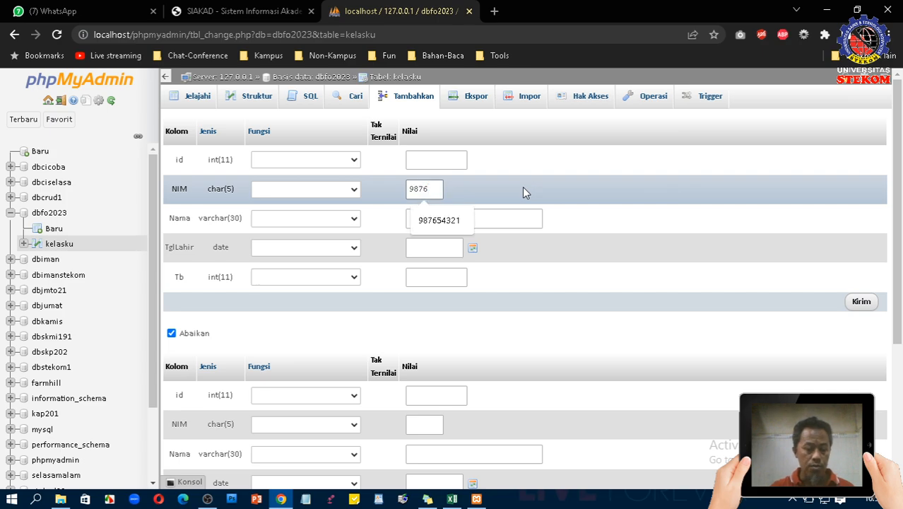
text(4)
click(517, 219)
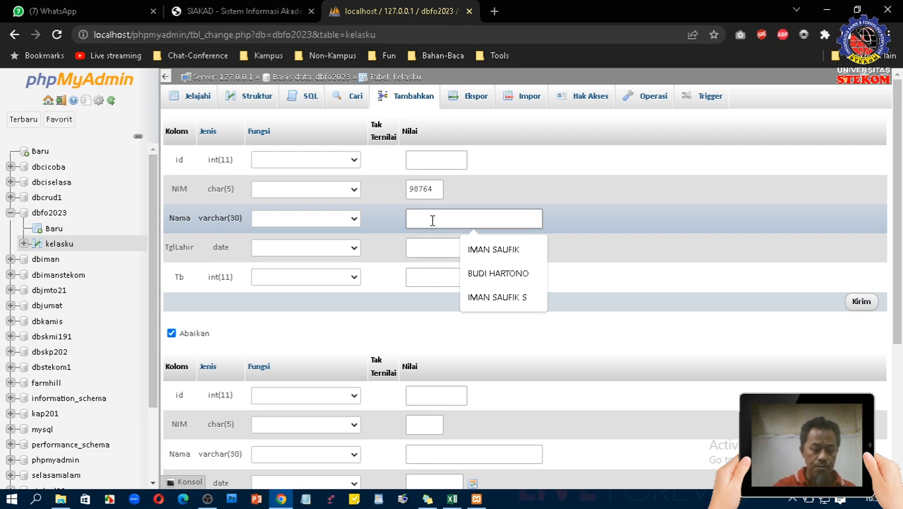
text(ek)
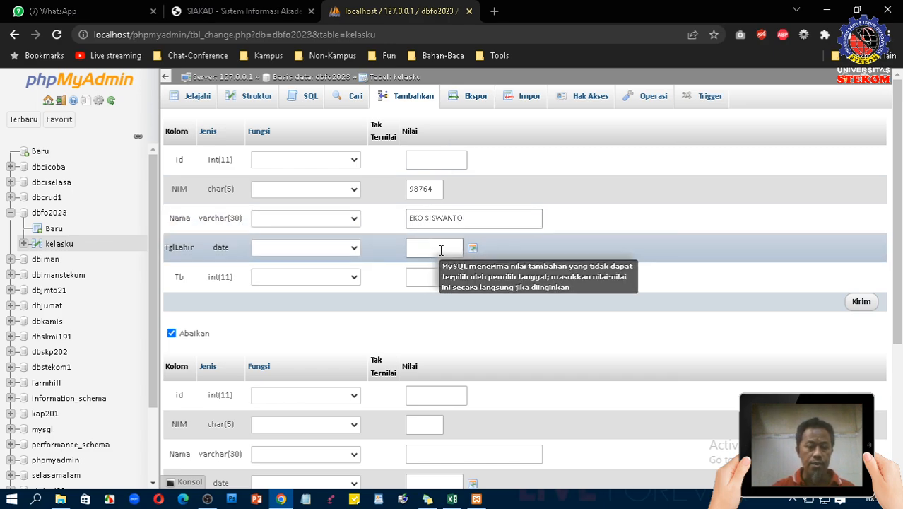
Enter the third record's date of birth, set Tb to 164, and submit the record
click(440, 249)
click(427, 279)
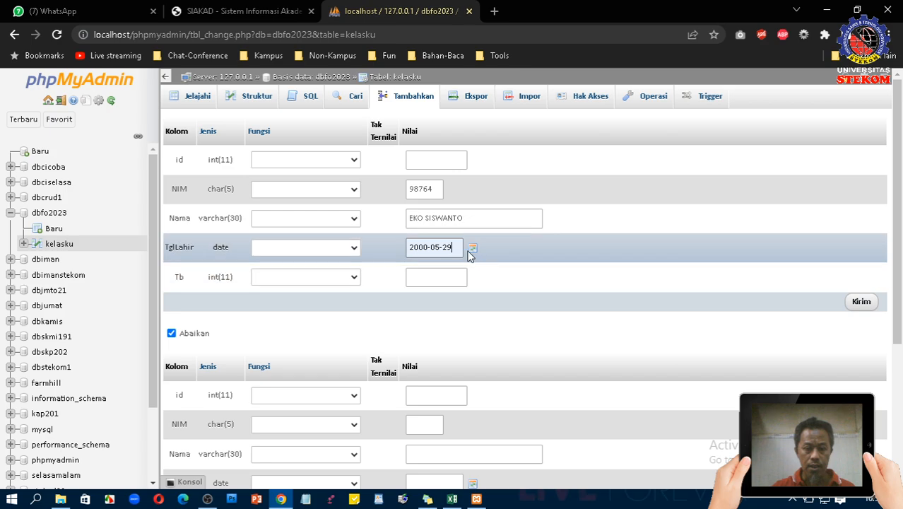
drag(427, 248, 335, 252)
text(200)
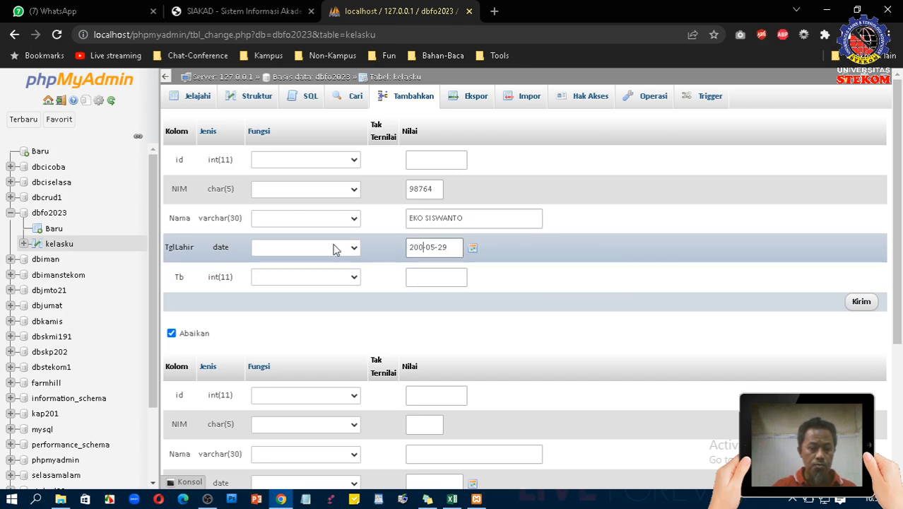
click(427, 276)
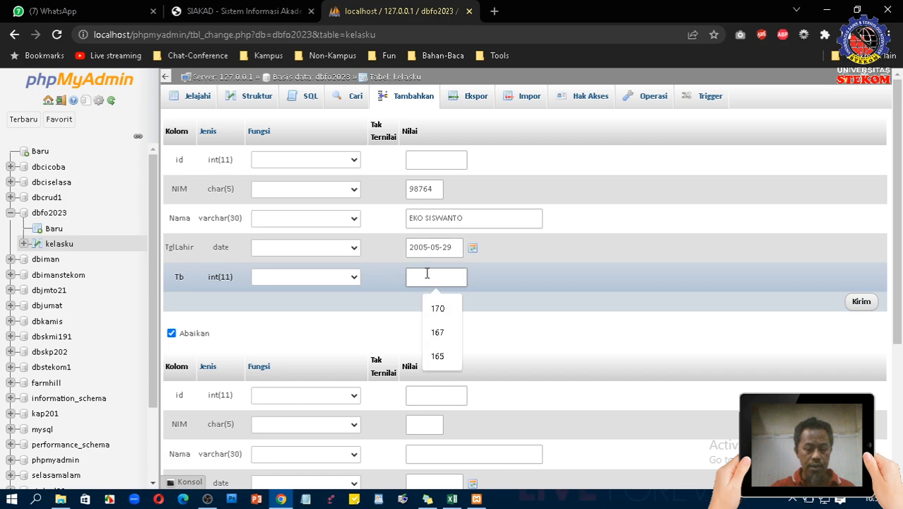
text(164)
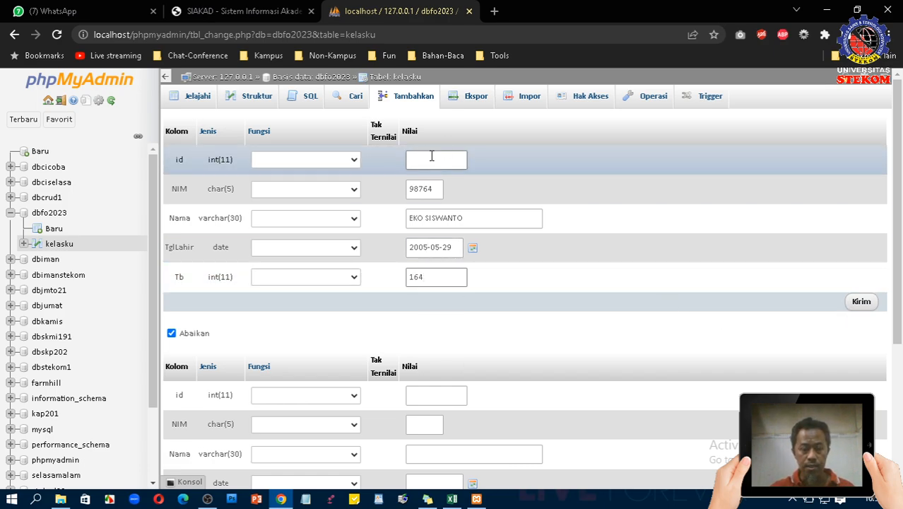
click(861, 301)
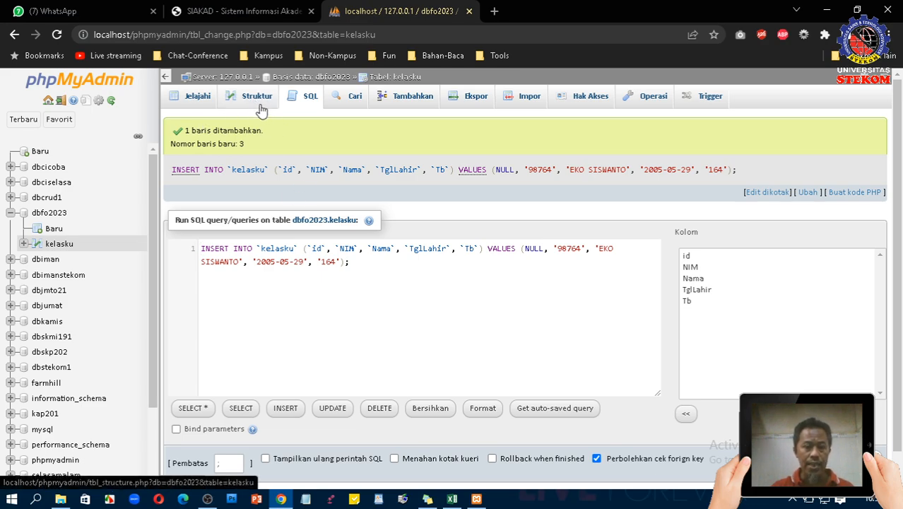
Review the id column's auto-increment setting and check the id values of the stored kelasku rows
click(255, 104)
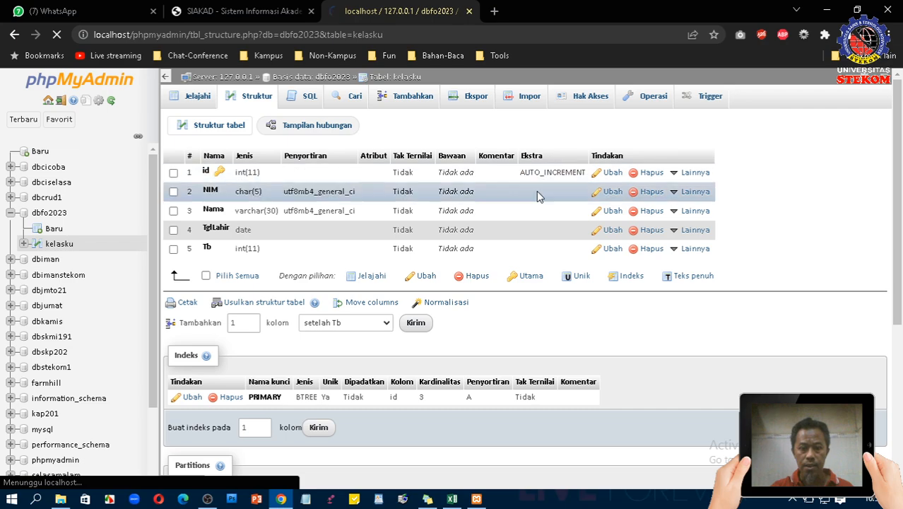
click(613, 179)
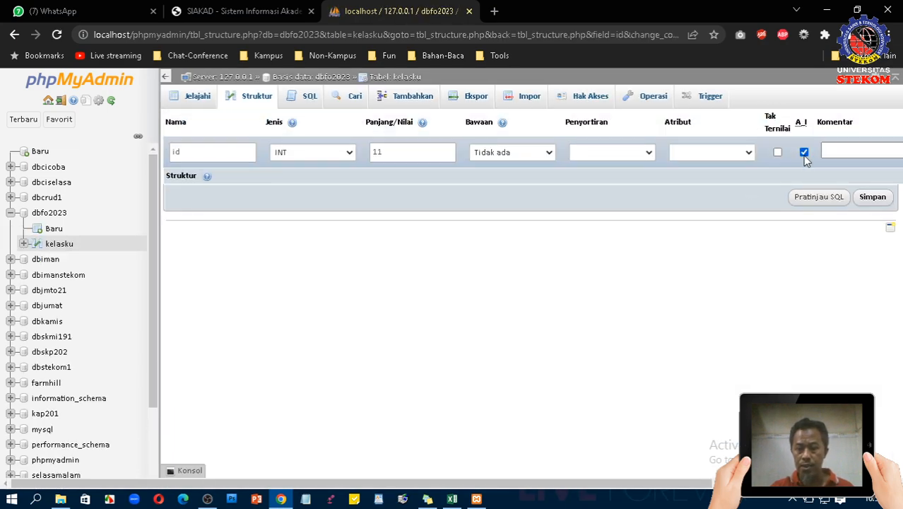
click(196, 99)
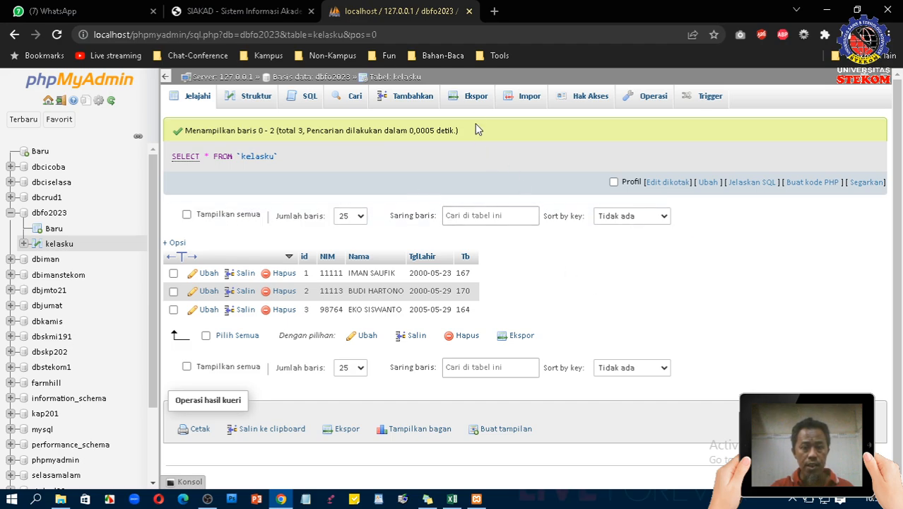
Open the export settings for the kelasku table and choose SQL as the format
click(476, 99)
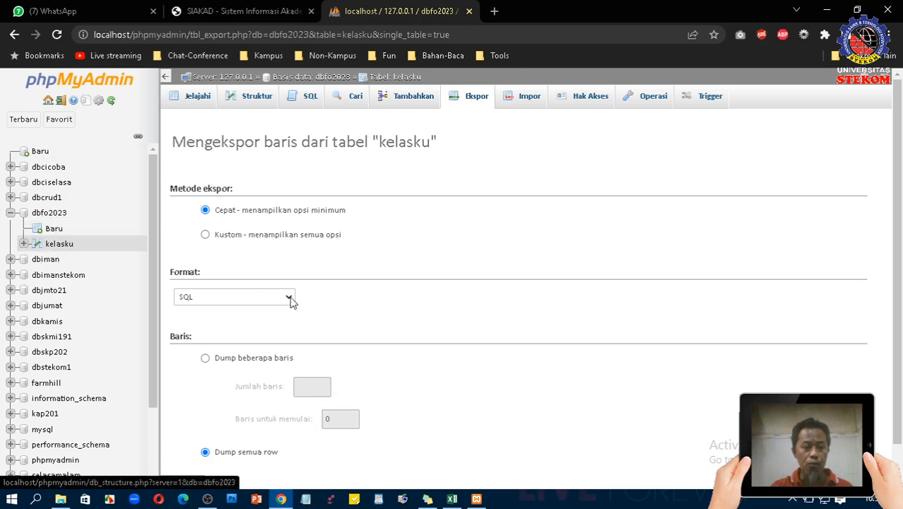
click(244, 301)
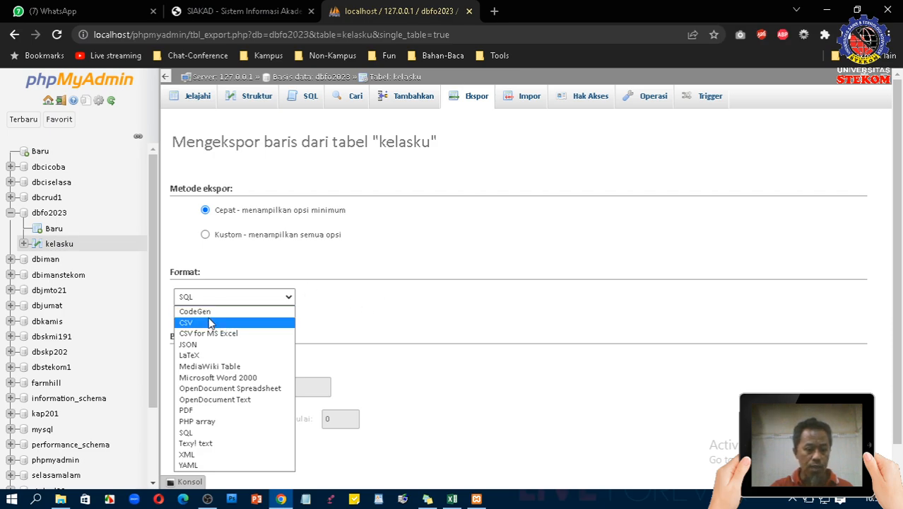
click(200, 434)
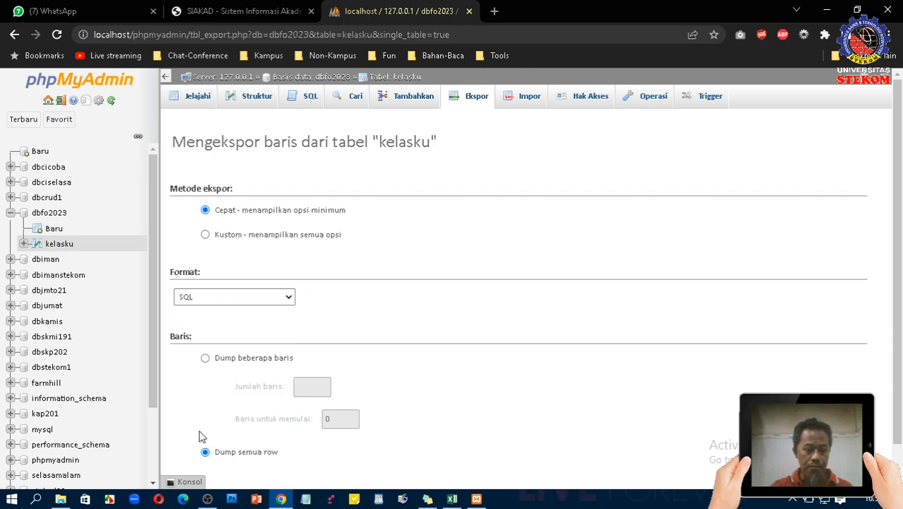
Open the farmhill database, look over its table list, and open the database's export settings
scroll(316, 325, down, 1)
scroll(113, 332, down, 2)
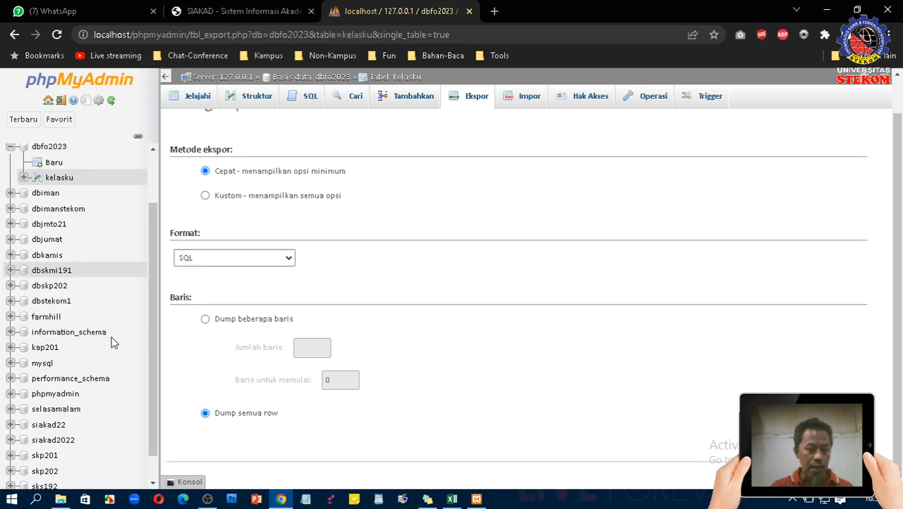
click(46, 287)
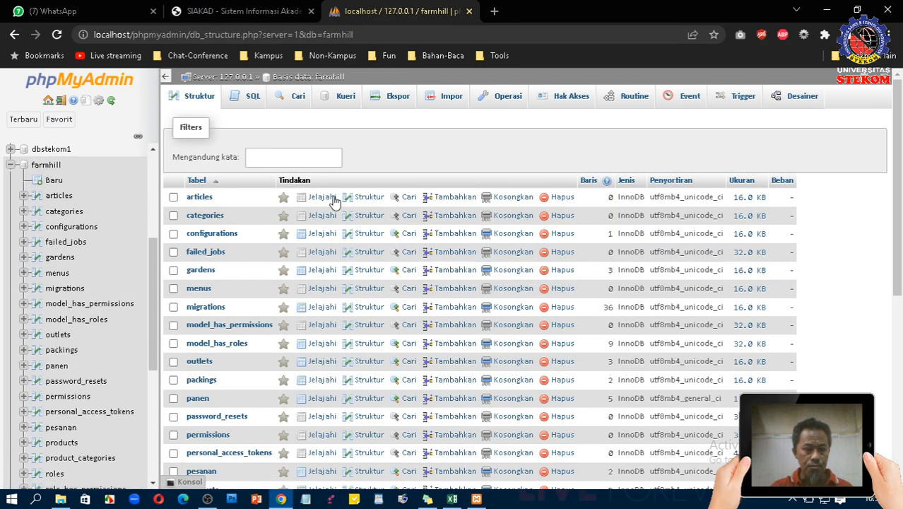
scroll(340, 226, down, 2)
scroll(350, 247, up, 2)
click(396, 99)
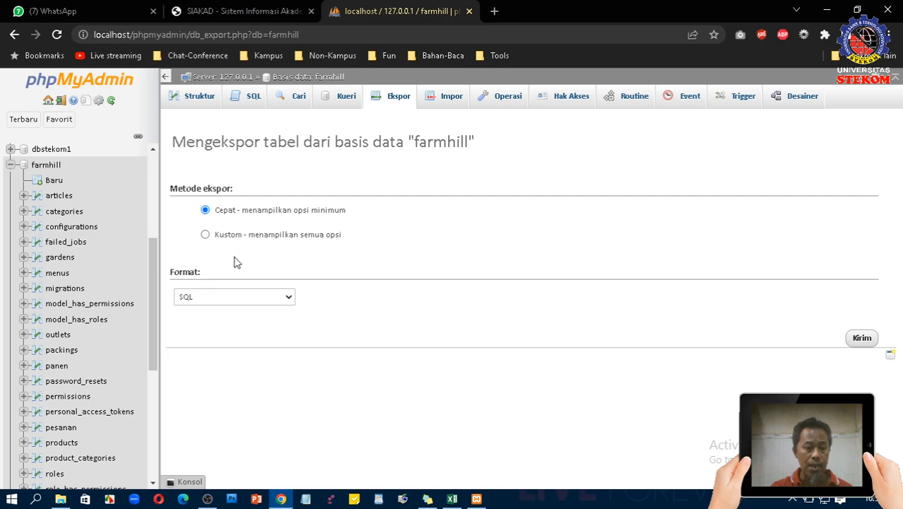
Keep SQL as the farmhill export format and choose the custom export method that shows all options
click(270, 299)
click(271, 301)
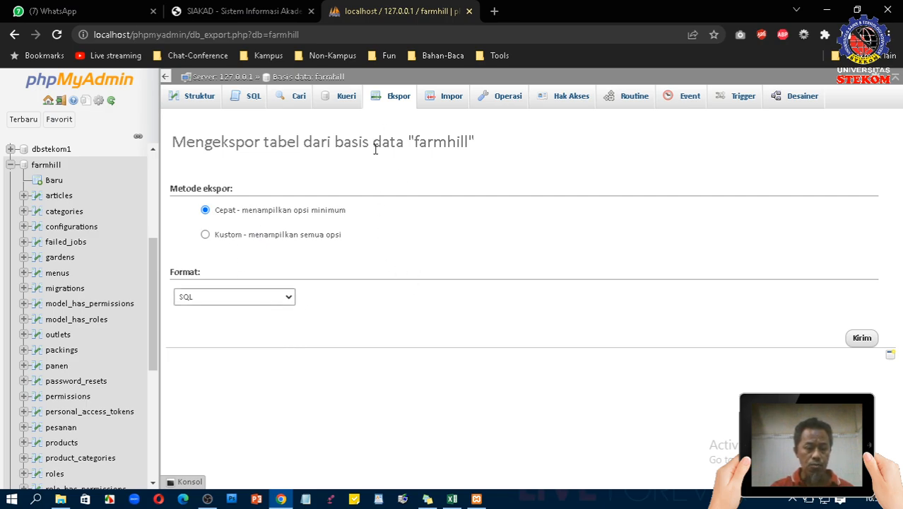
click(237, 241)
scroll(358, 309, down, 3)
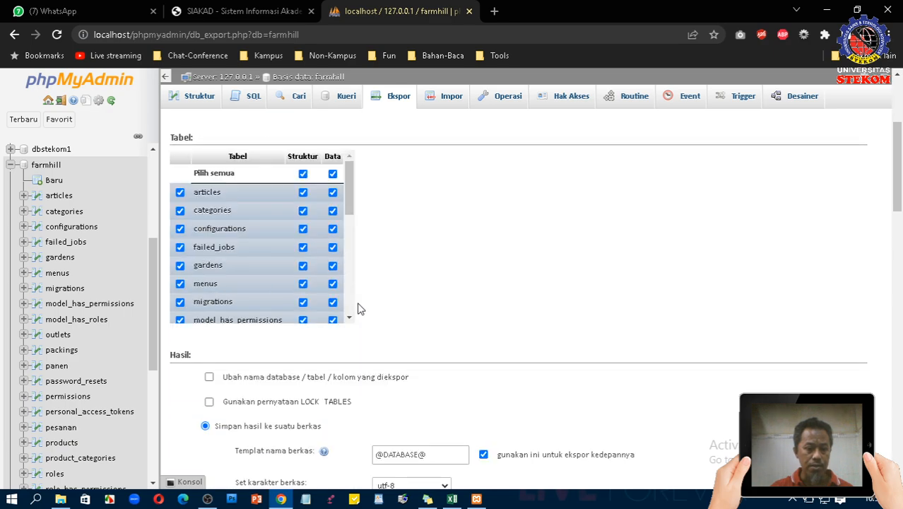
Deselect both structure and data for all farmhill tables in the export table list
click(180, 193)
click(179, 193)
click(302, 174)
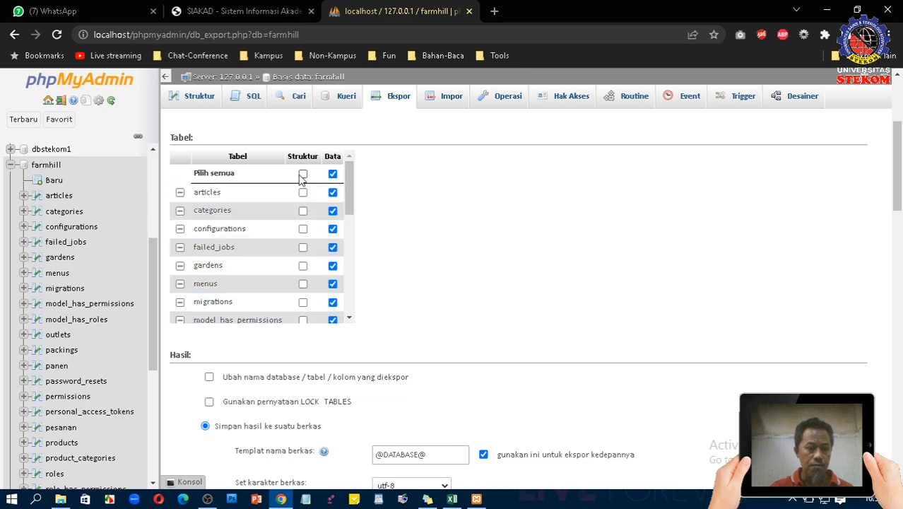
click(179, 193)
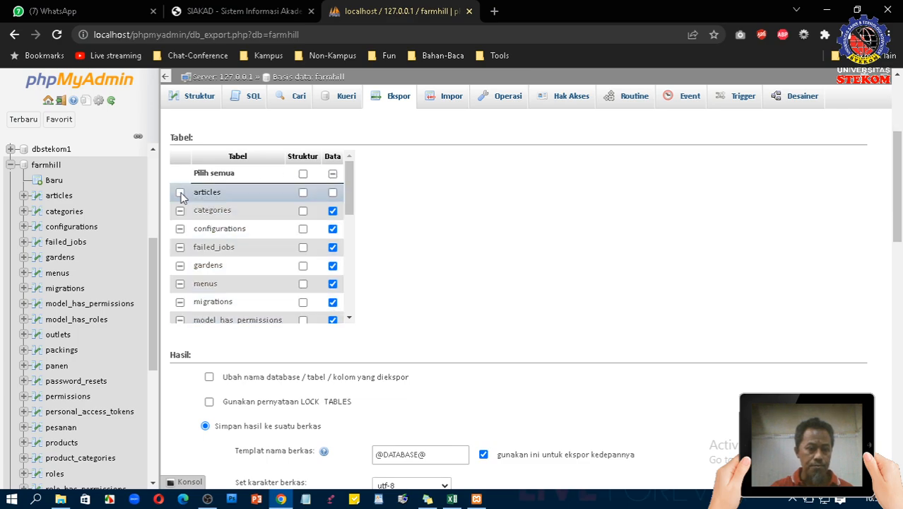
click(180, 193)
click(332, 174)
click(303, 175)
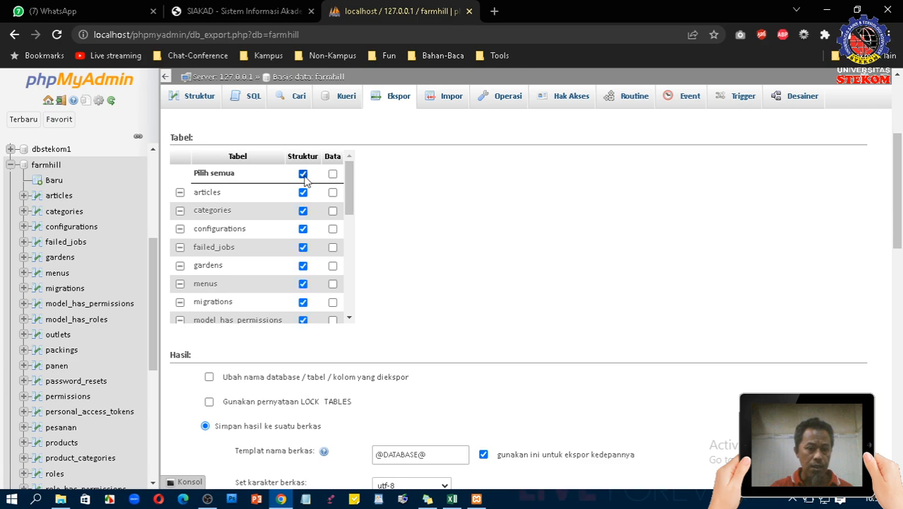
click(303, 174)
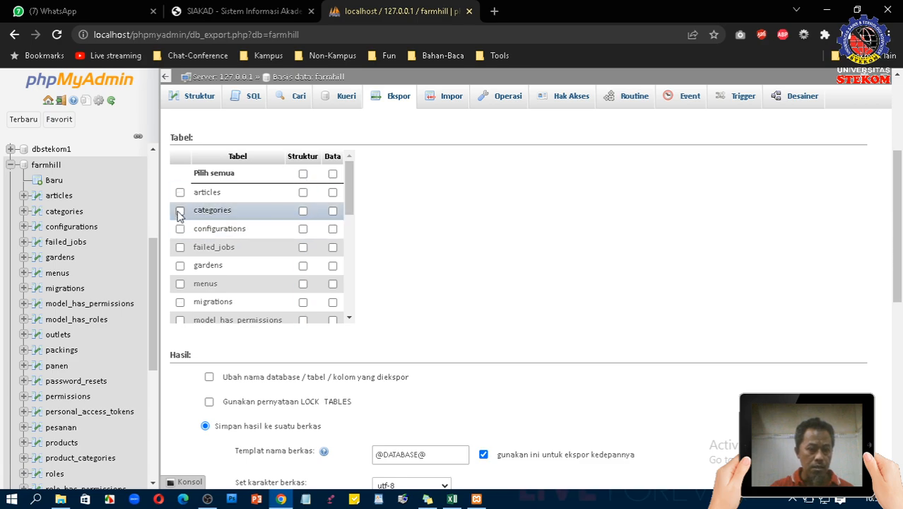
Select the gardens, outlets, packings and panen tables for export with structure and data
click(179, 266)
scroll(179, 286, down, 1)
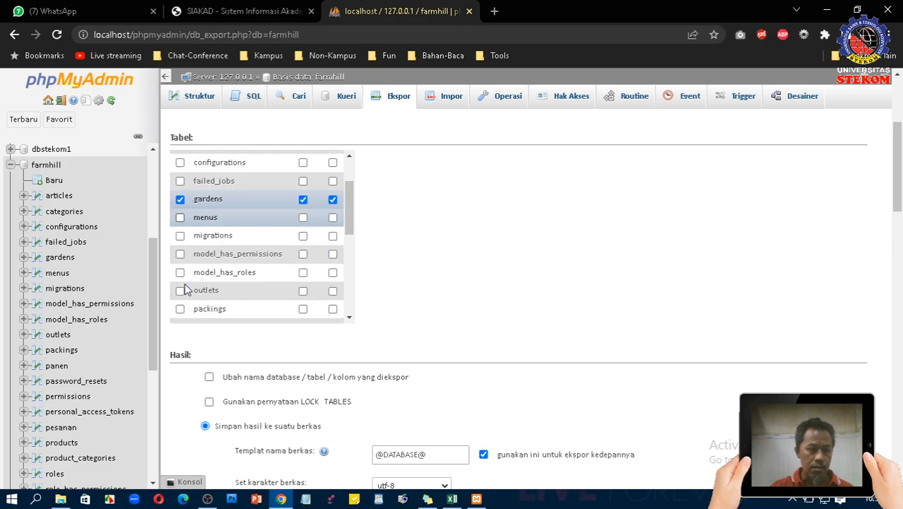
click(179, 290)
click(181, 309)
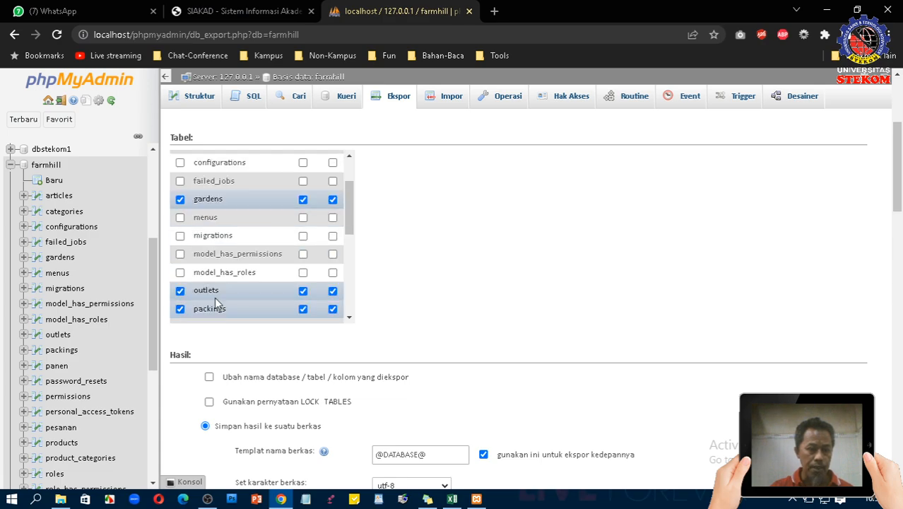
scroll(181, 303, down, 1)
click(180, 261)
scroll(181, 265, down, 2)
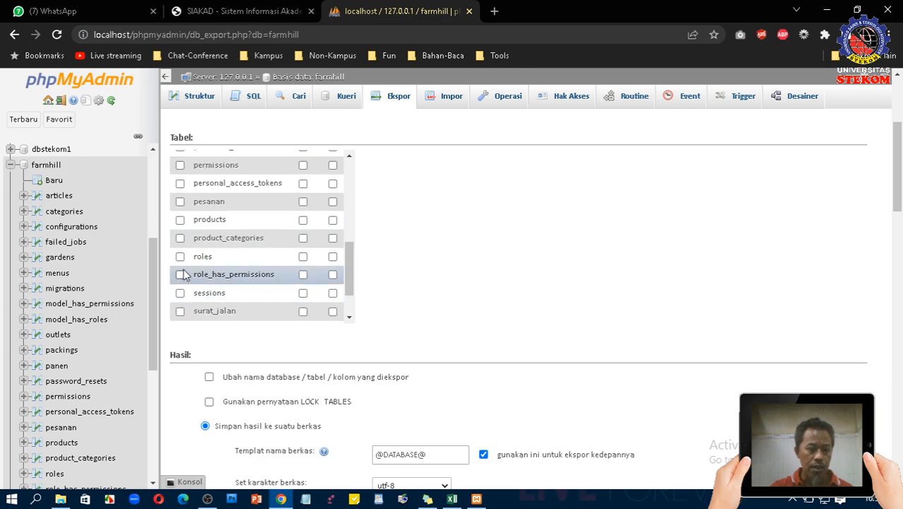
Add the products, pesanan, product_categories, surat_jalan and warehouse tables to the export selection
click(180, 219)
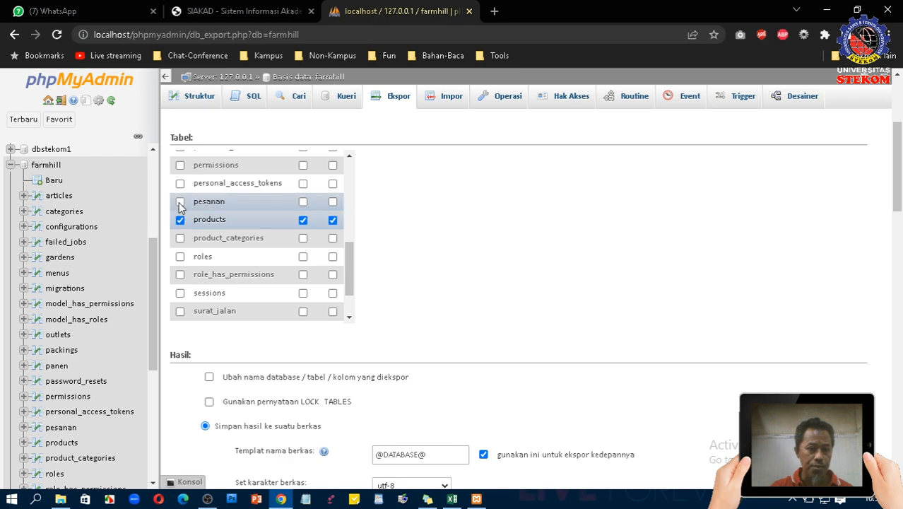
click(181, 202)
click(180, 238)
scroll(181, 262, down, 1)
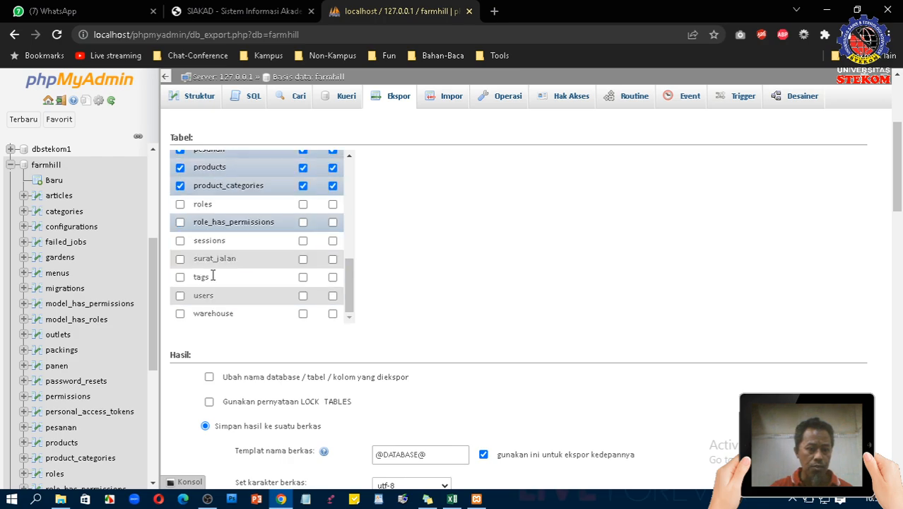
click(181, 259)
scroll(278, 285, up, 5)
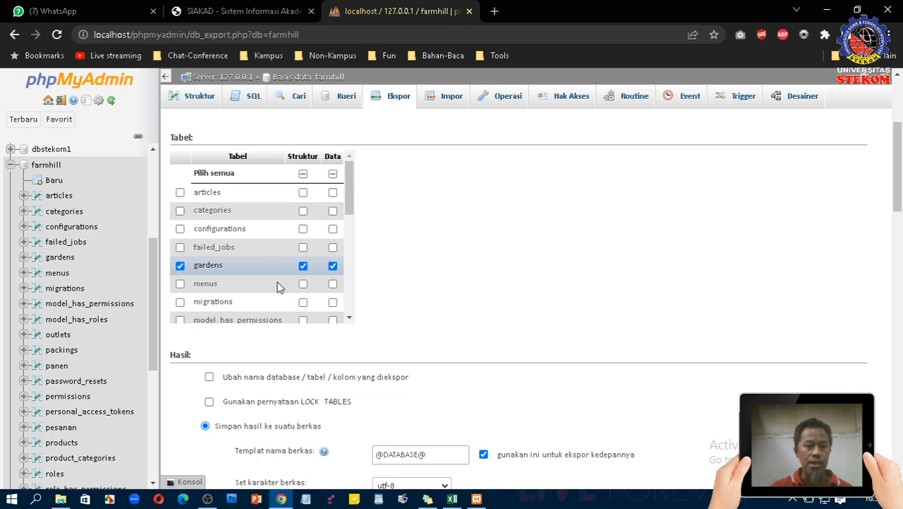
scroll(279, 285, down, 4)
scroll(237, 294, down, 1)
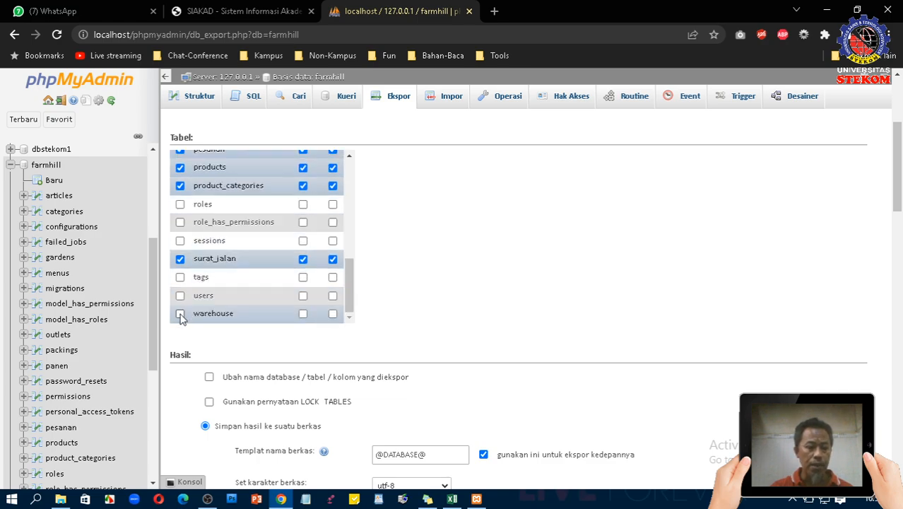
click(179, 312)
Review the selected tables and the output, format-specific, object creation and data creation options of the custom export
scroll(268, 290, up, 5)
scroll(268, 295, down, 5)
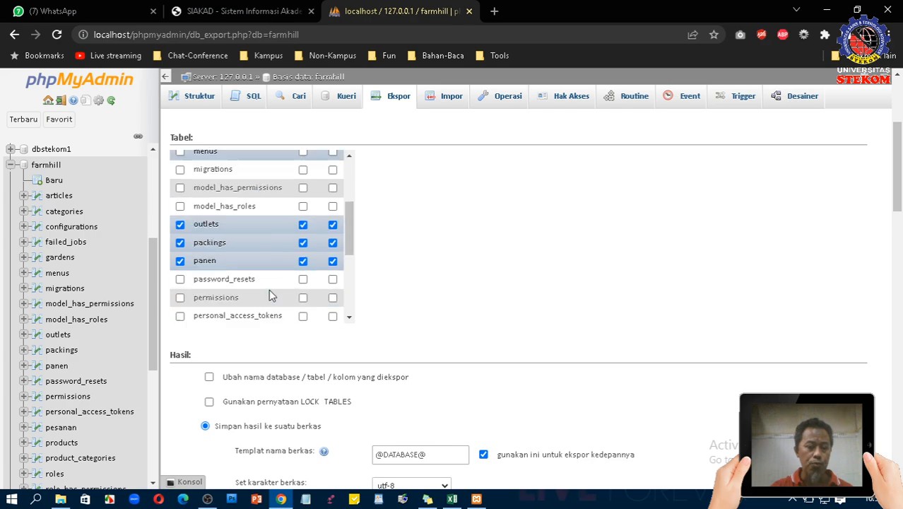
scroll(458, 308, down, 4)
scroll(458, 309, down, 12)
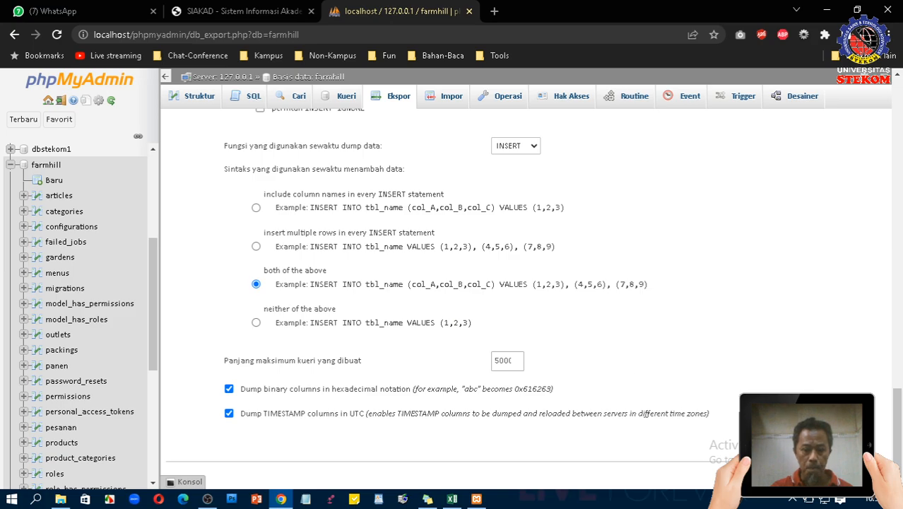
scroll(636, 356, up, 15)
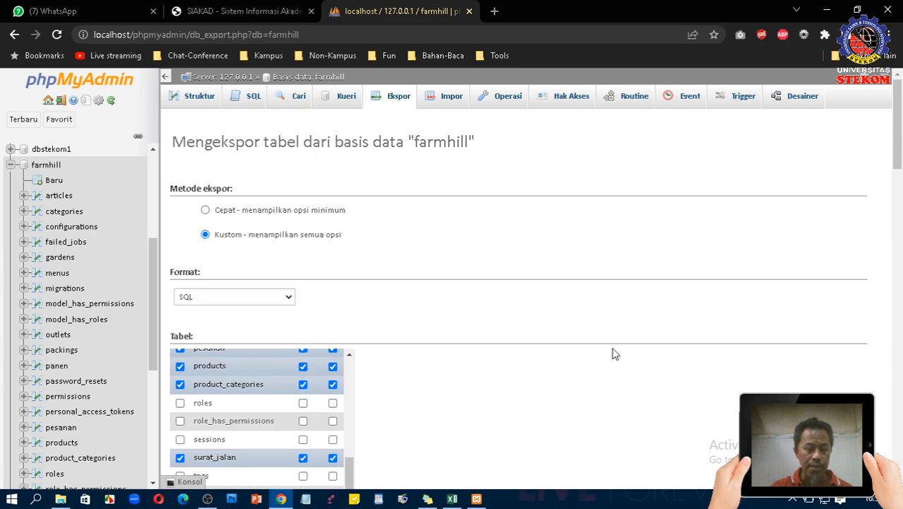
scroll(243, 292, down, 5)
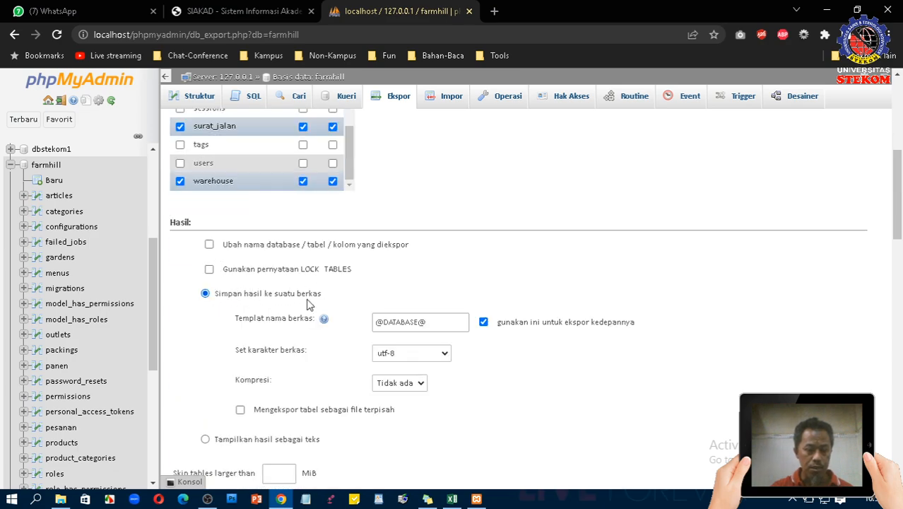
scroll(268, 308, down, 1)
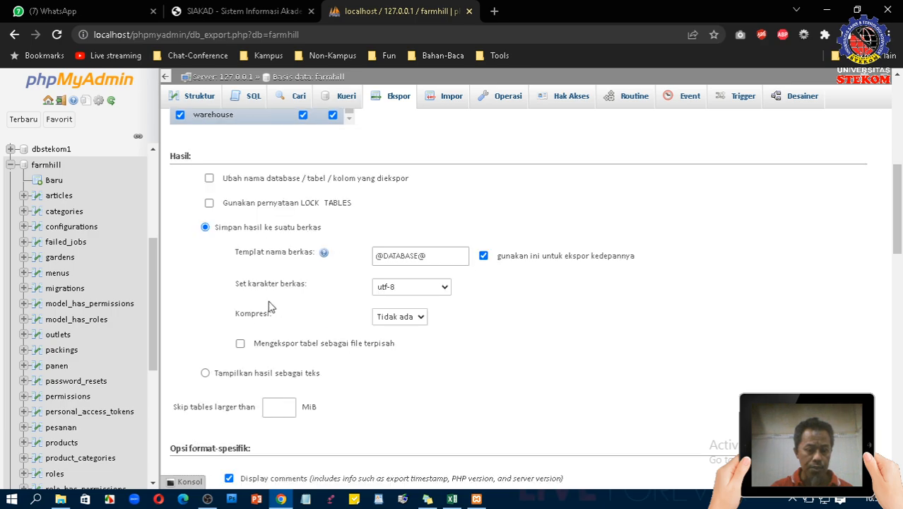
scroll(269, 307, down, 2)
scroll(266, 352, down, 2)
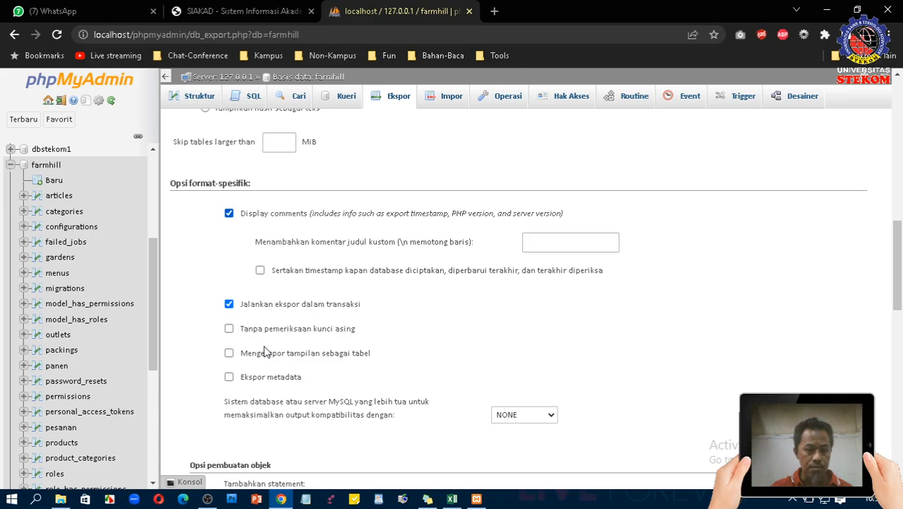
scroll(273, 345, down, 5)
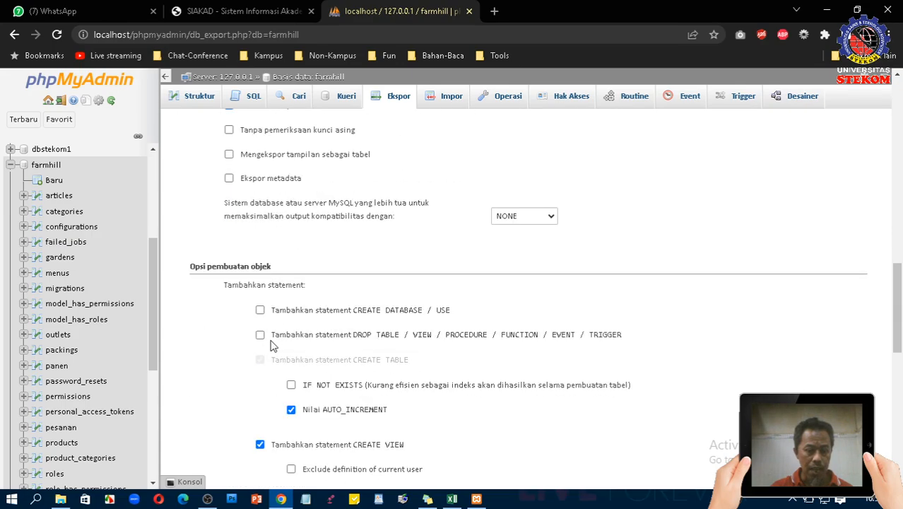
scroll(273, 346, down, 2)
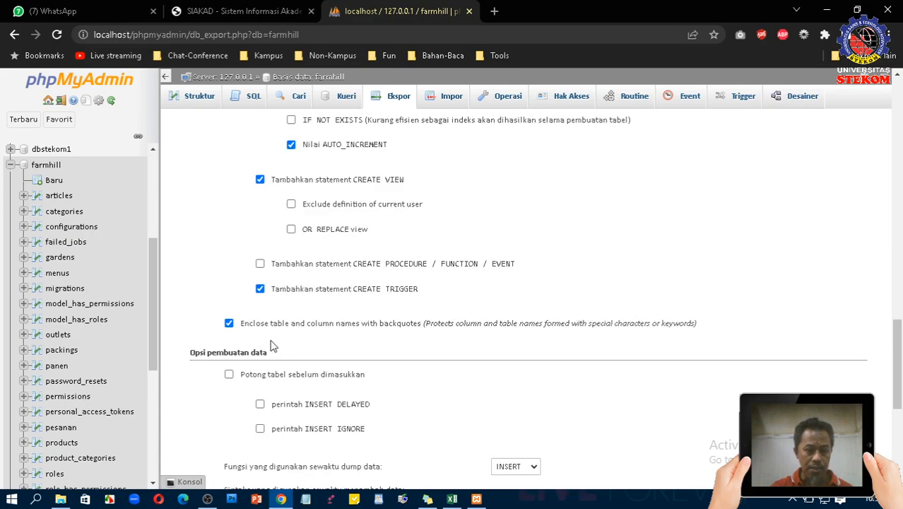
scroll(273, 346, down, 2)
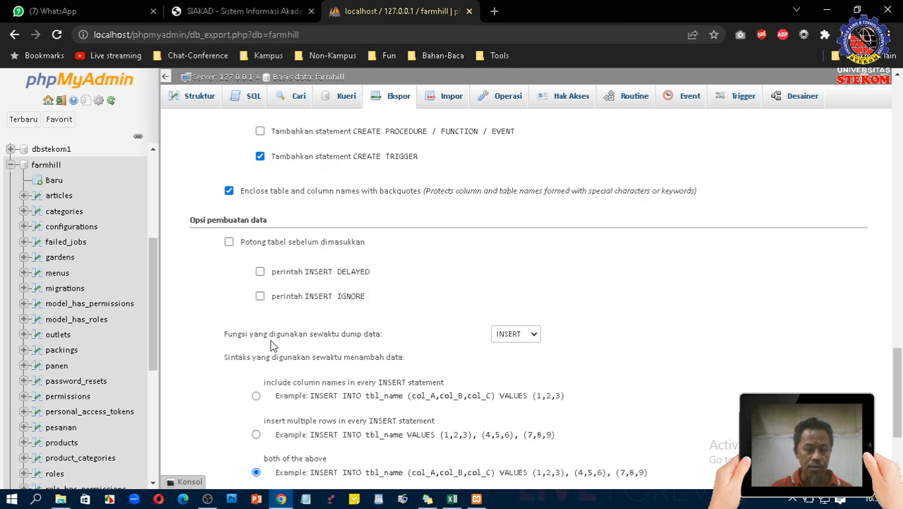
scroll(273, 345, up, 18)
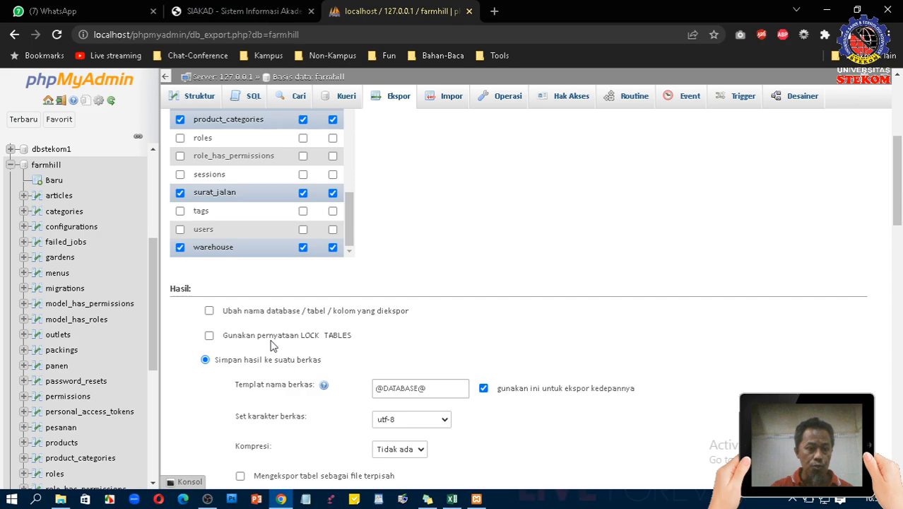
scroll(317, 333, up, 1)
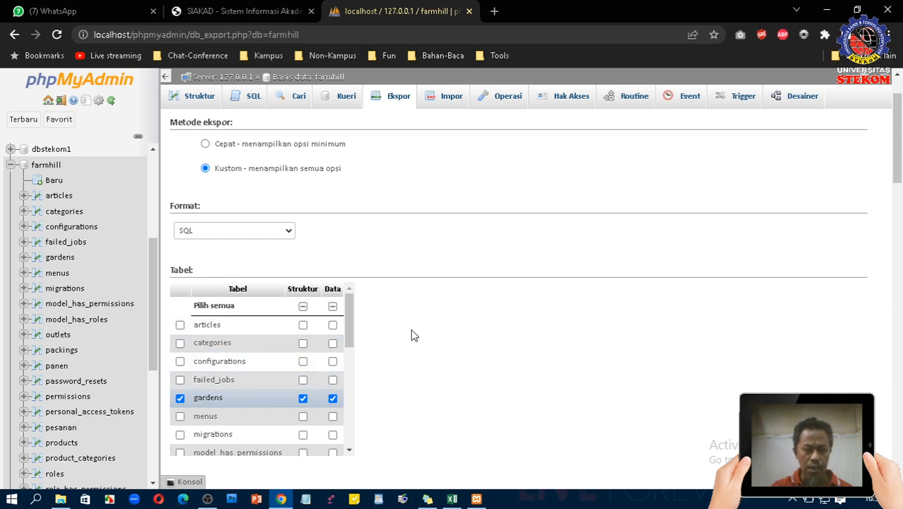
Run the farmhill export and save the file as farmhill.sql in the Downloads folder
scroll(467, 341, down, 20)
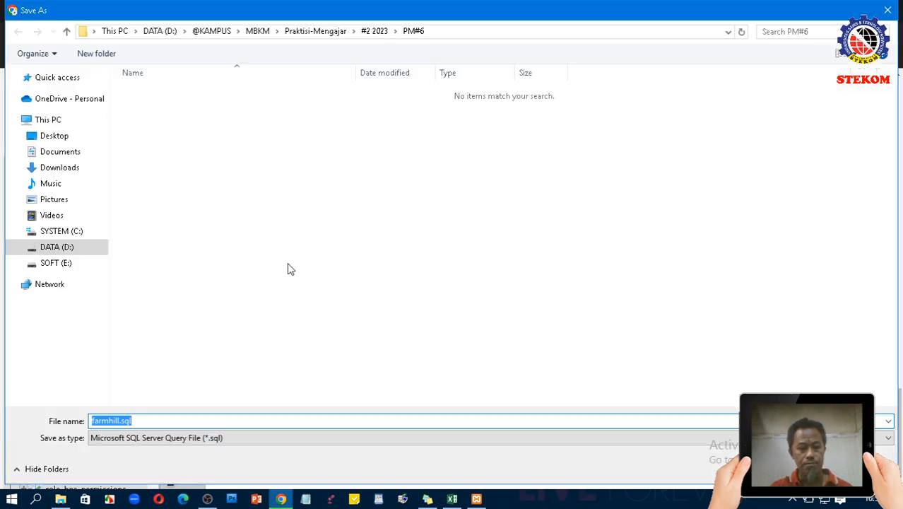
click(67, 173)
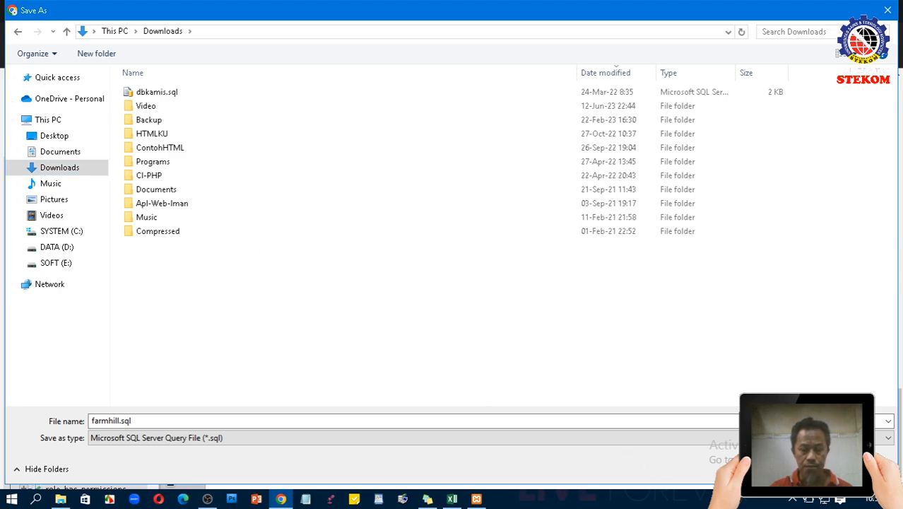
key(Return)
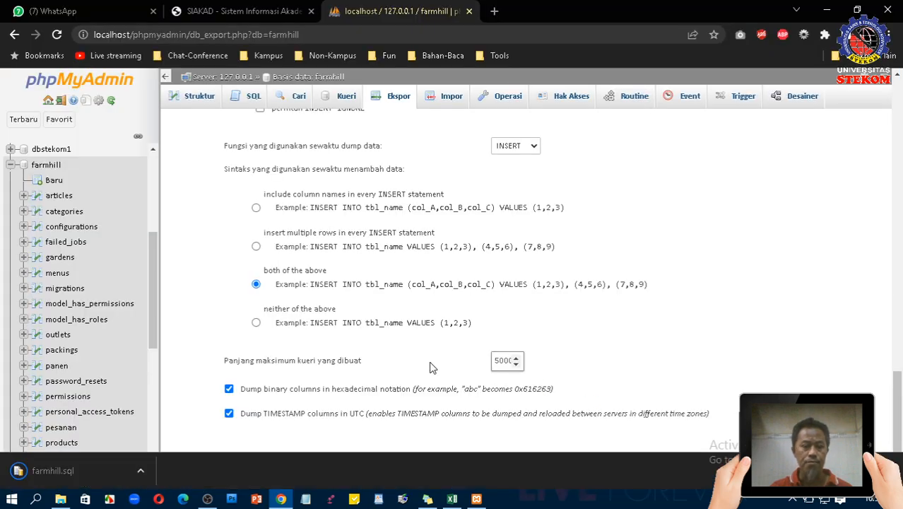
Show the downloaded farmhill.sql in its folder and open the file with Notepad
click(140, 471)
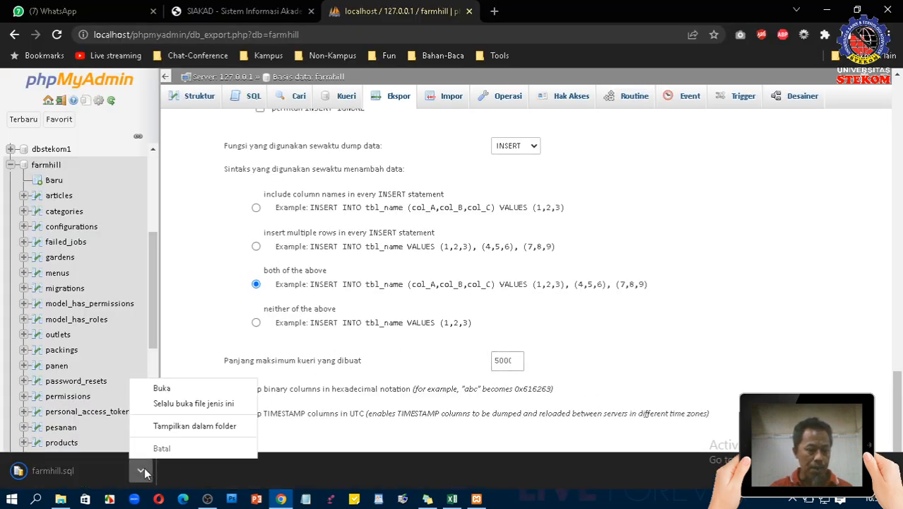
click(164, 426)
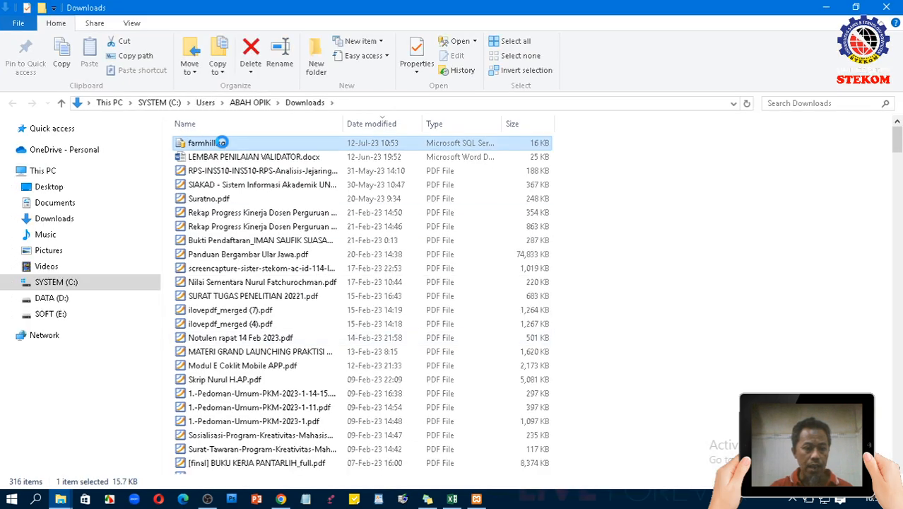
right_click(224, 143)
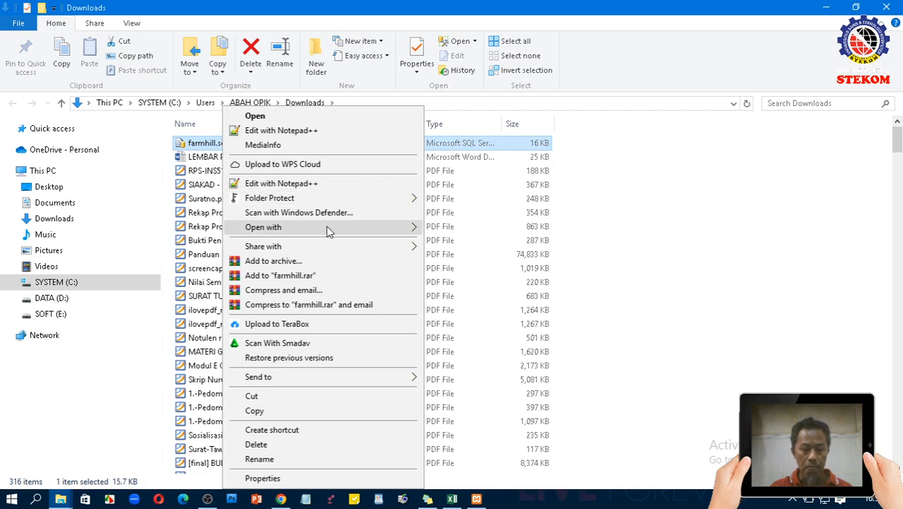
mouse_move(367, 232)
click(456, 243)
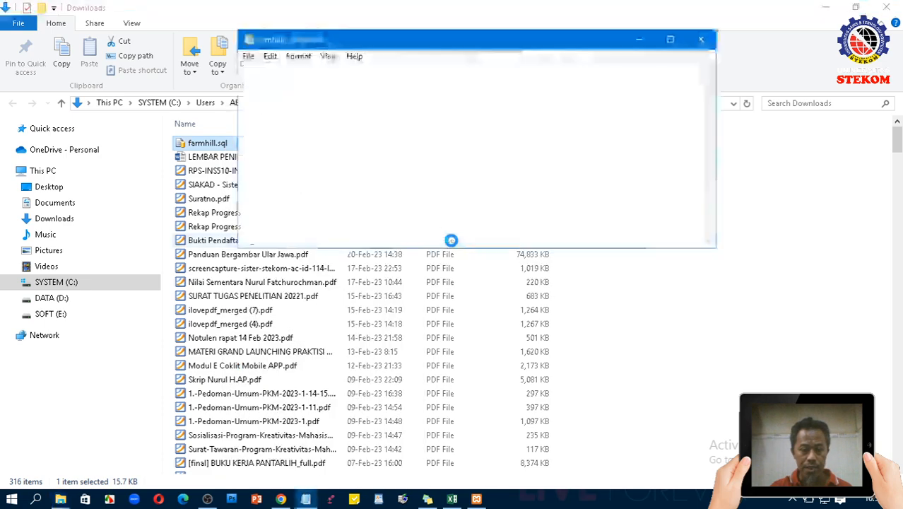
Set the Notepad font size to 14, keeping Consolas Regular, for viewing farmhill.sql
click(301, 57)
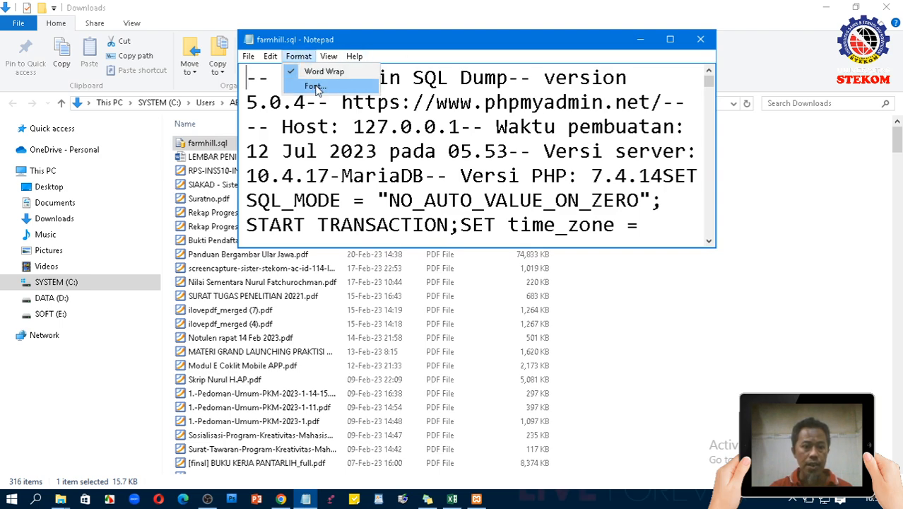
click(315, 87)
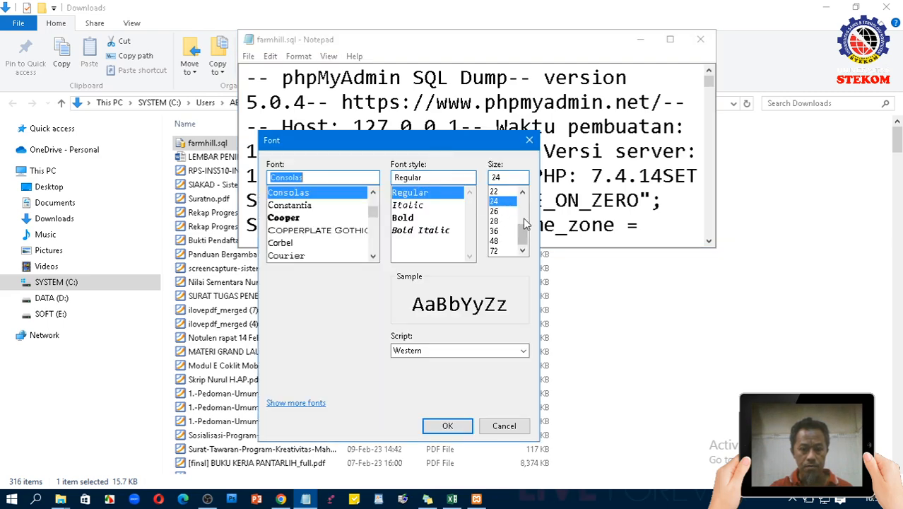
scroll(525, 210, up, 2)
click(505, 212)
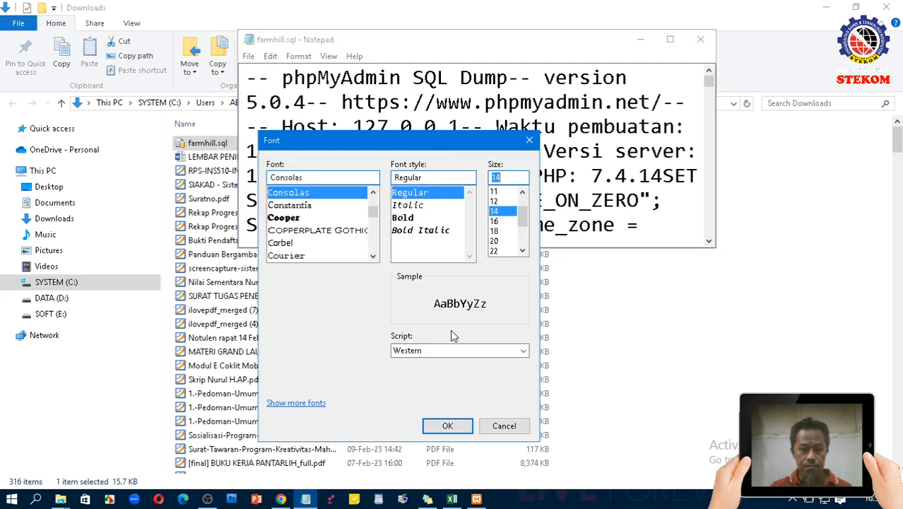
click(447, 425)
Examine the CREATE TABLE statement for gardens and the following table structures and data in farmhill.sql, and close the file
scroll(342, 132, down, 3)
scroll(312, 117, up, 1)
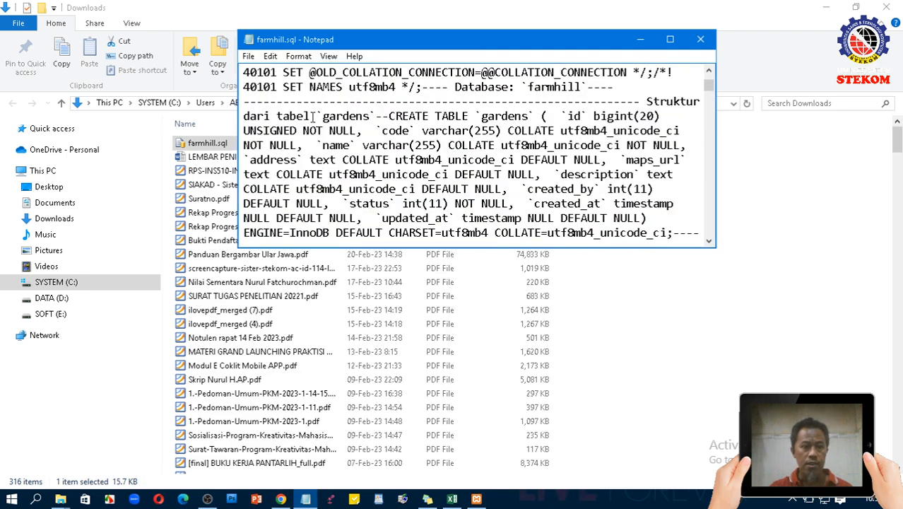
drag(391, 117, 570, 182)
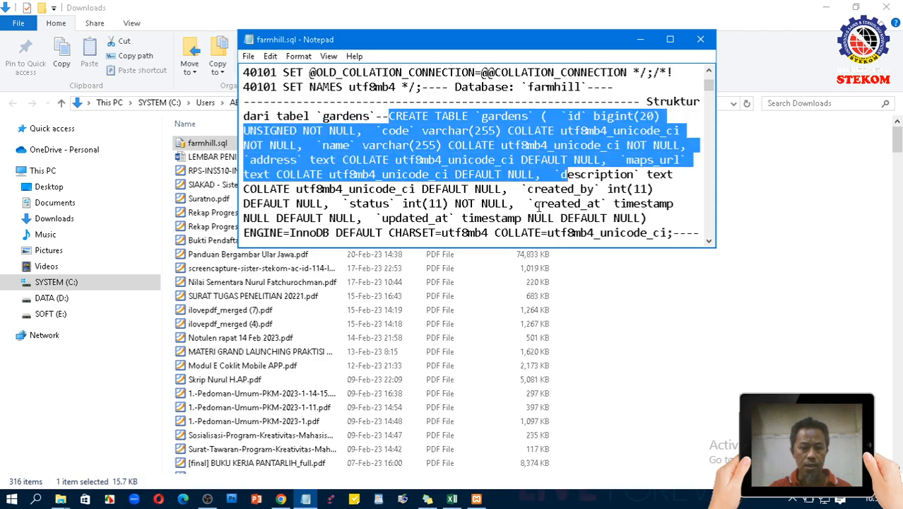
scroll(535, 205, down, 10)
scroll(559, 171, down, 5)
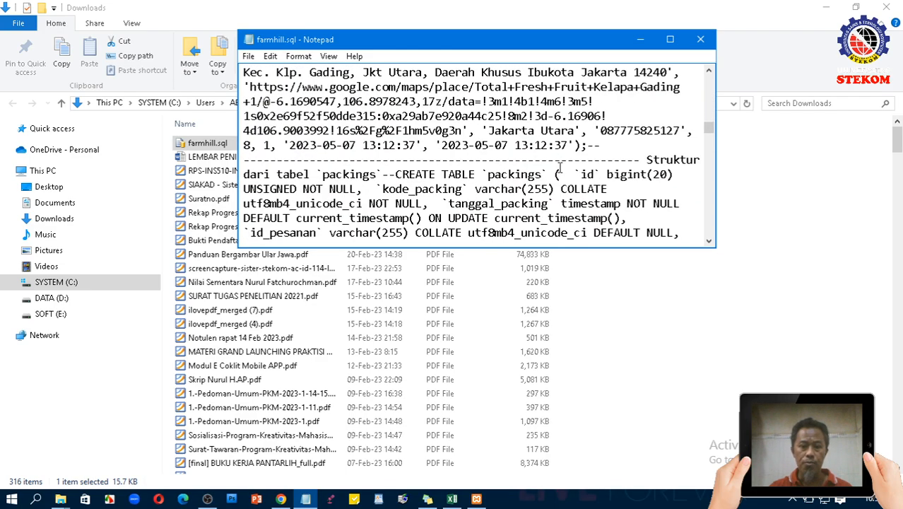
click(700, 39)
Return to phpMyAdmin and choose farmhill.sql from the Downloads folder as the file to import into the dbfo2023 database
key(alt+Tab)
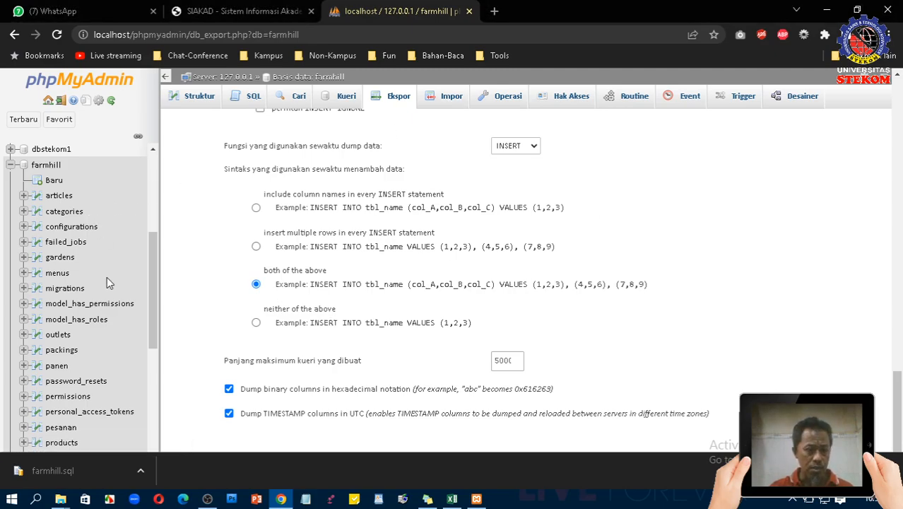
scroll(60, 262, up, 3)
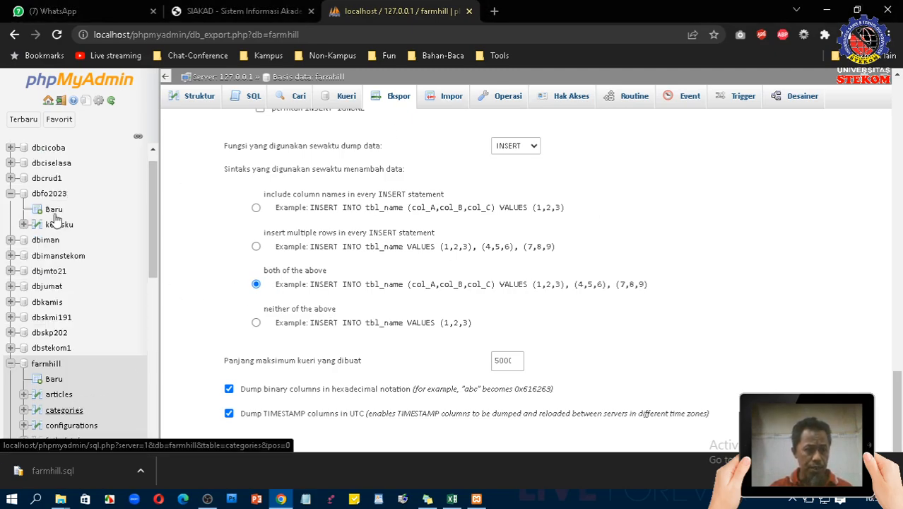
click(51, 194)
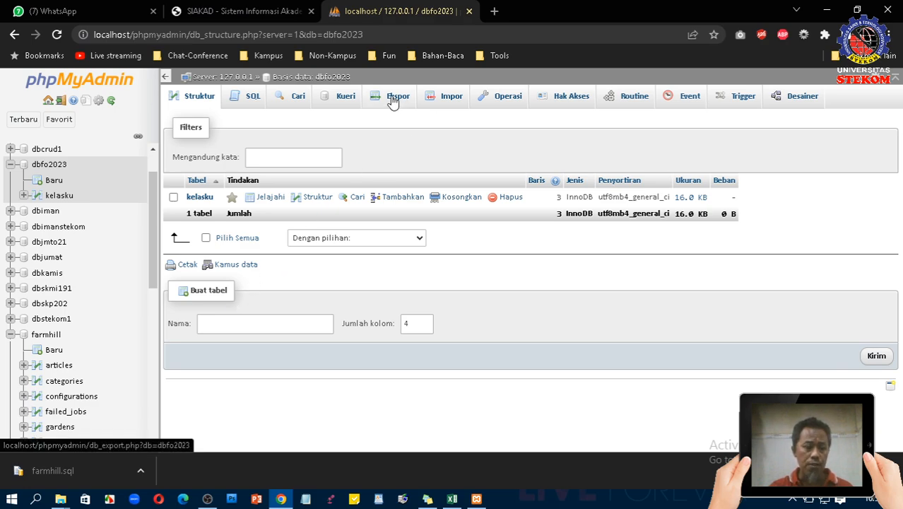
click(452, 101)
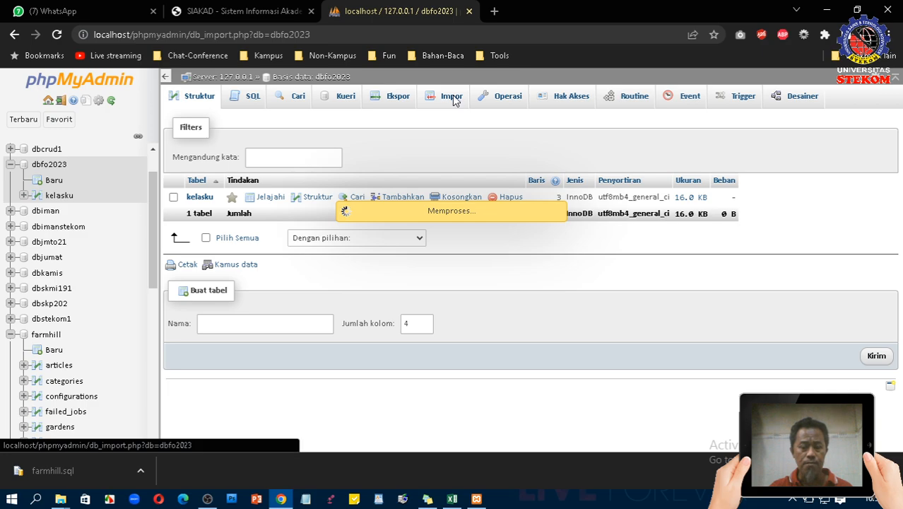
click(300, 245)
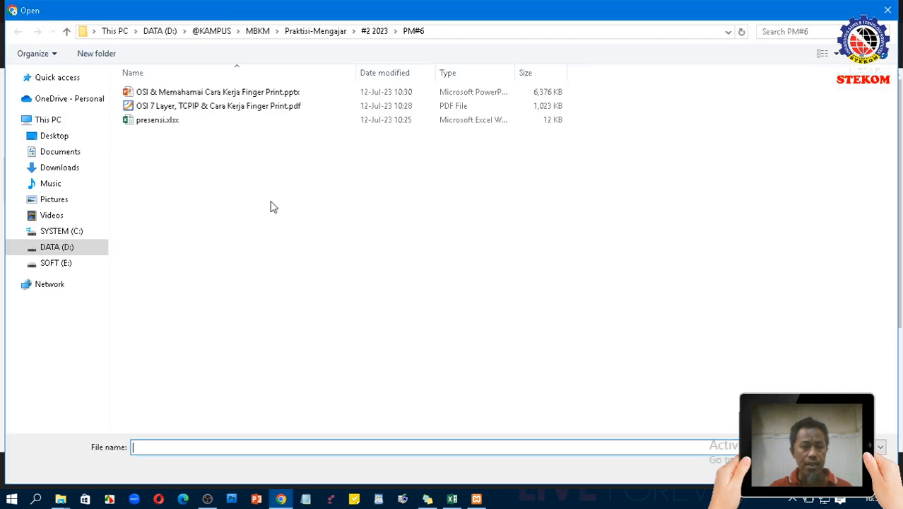
click(63, 168)
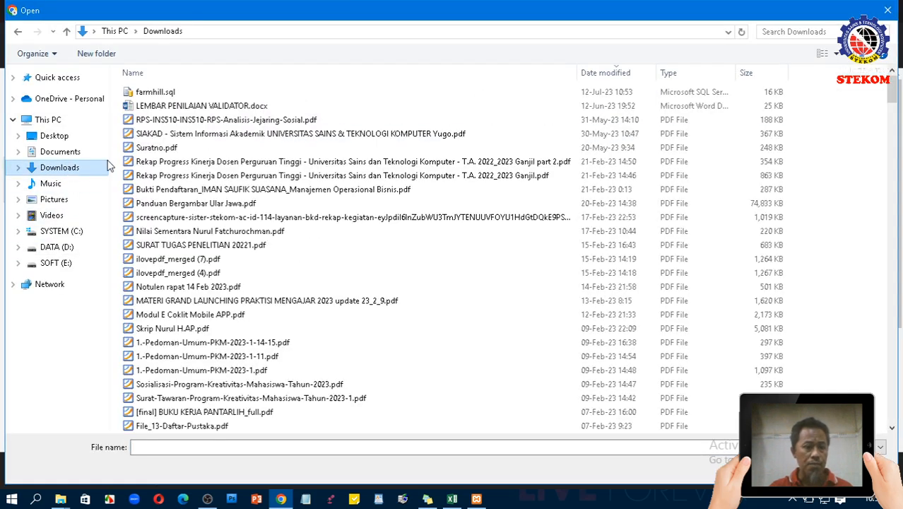
click(182, 95)
double_click(182, 94)
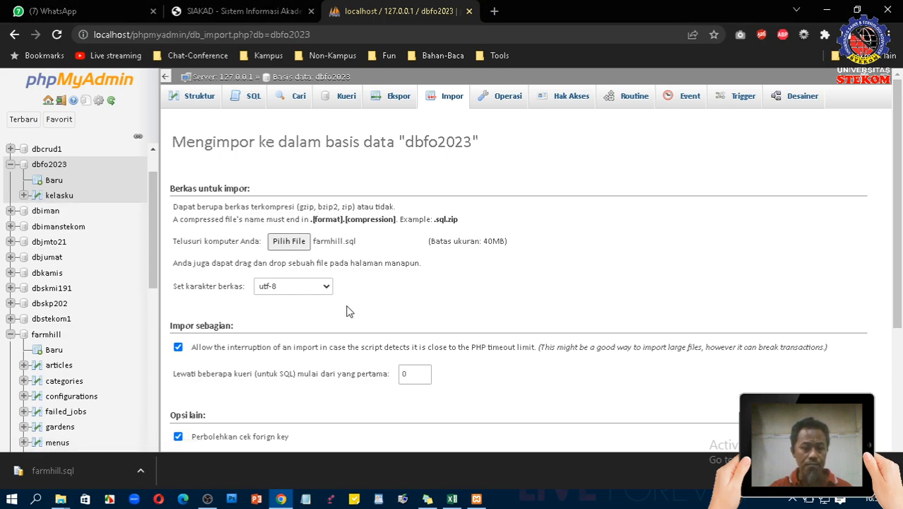
Run the import into dbfo2023 with the SQL format and default options, and review the executed statements
scroll(346, 311, down, 3)
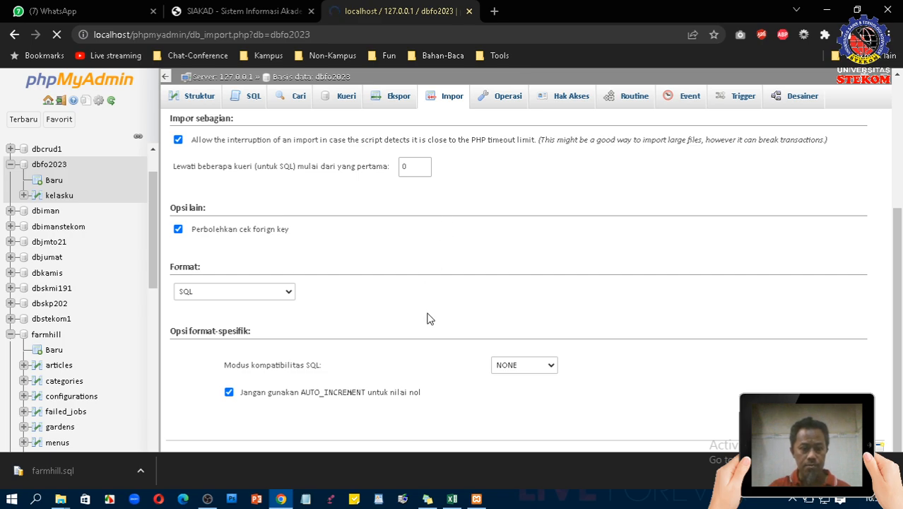
scroll(427, 318, up, 3)
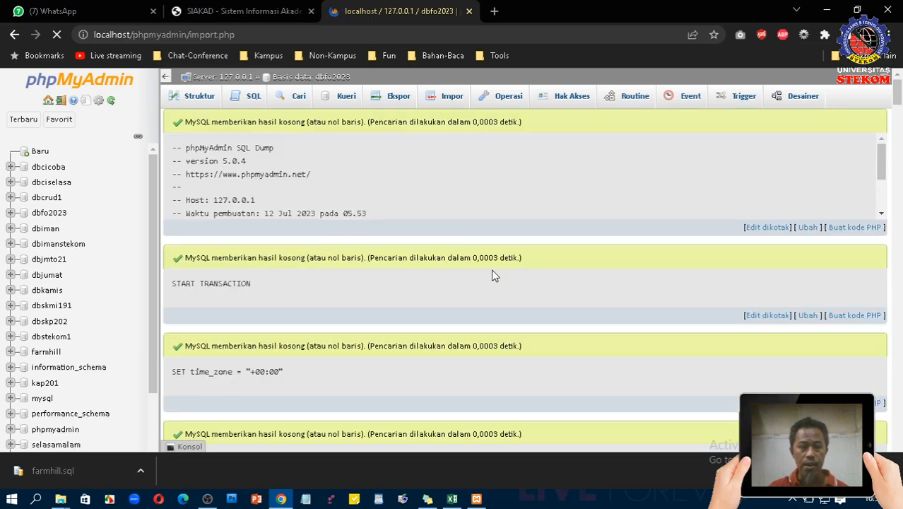
scroll(493, 276, down, 12)
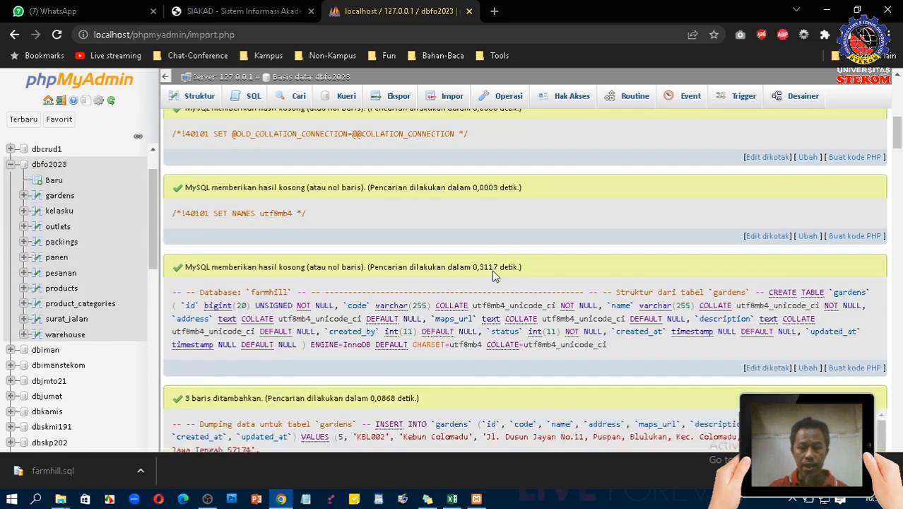
scroll(493, 276, down, 8)
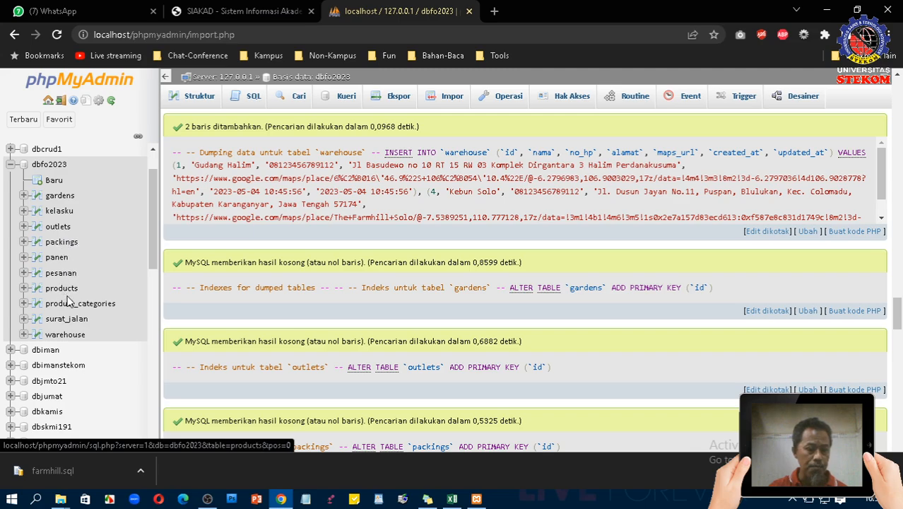
Browse the records of the imported gardens, outlets and products tables in dbfo2023
click(61, 199)
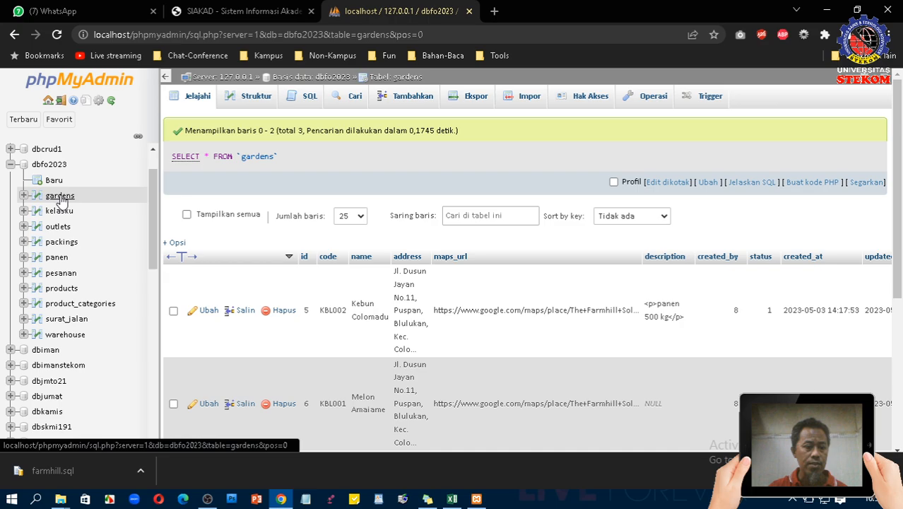
scroll(417, 297, down, 1)
scroll(417, 297, down, 3)
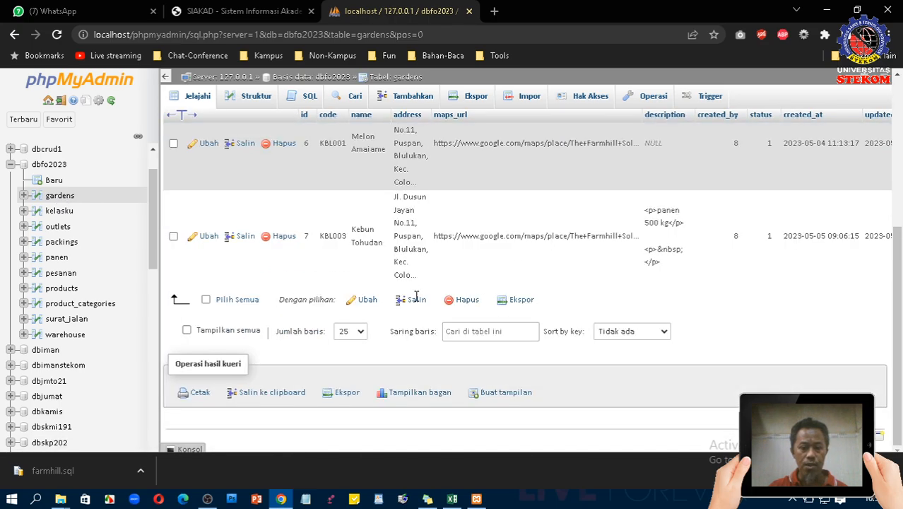
scroll(416, 296, up, 2)
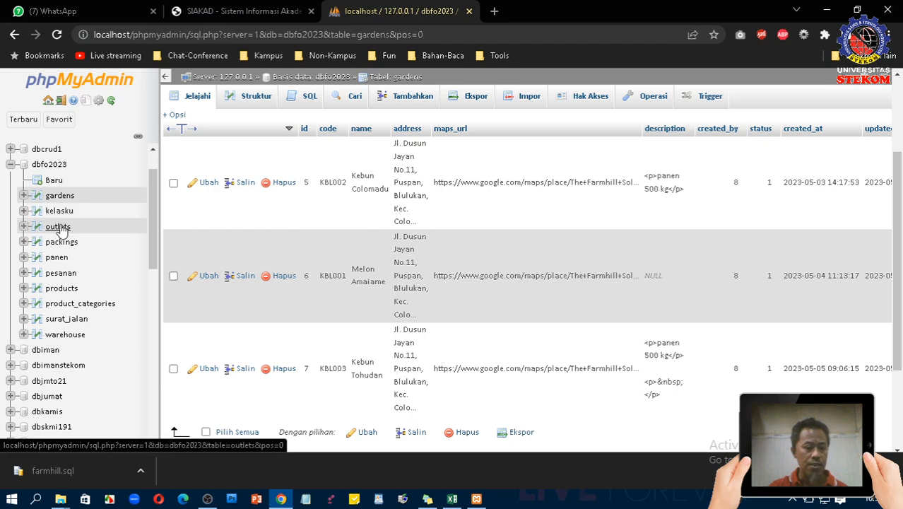
click(59, 227)
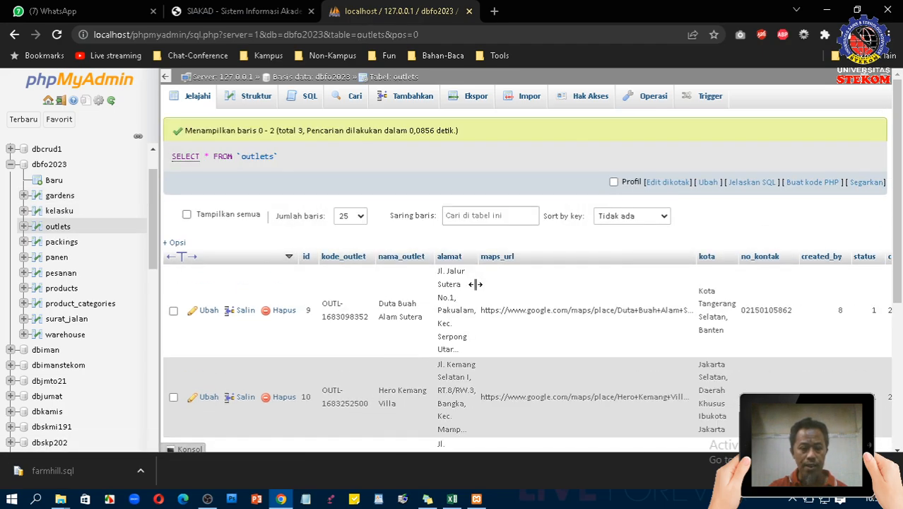
scroll(475, 284, down, 4)
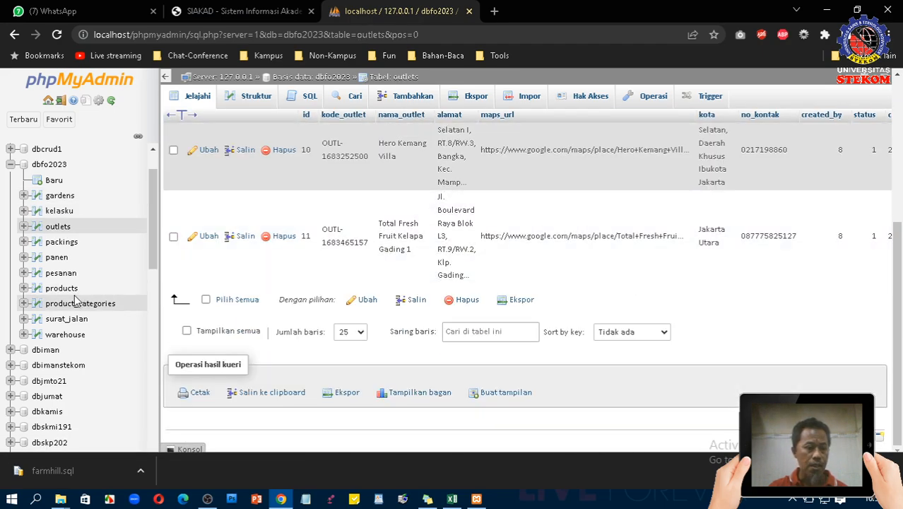
click(63, 288)
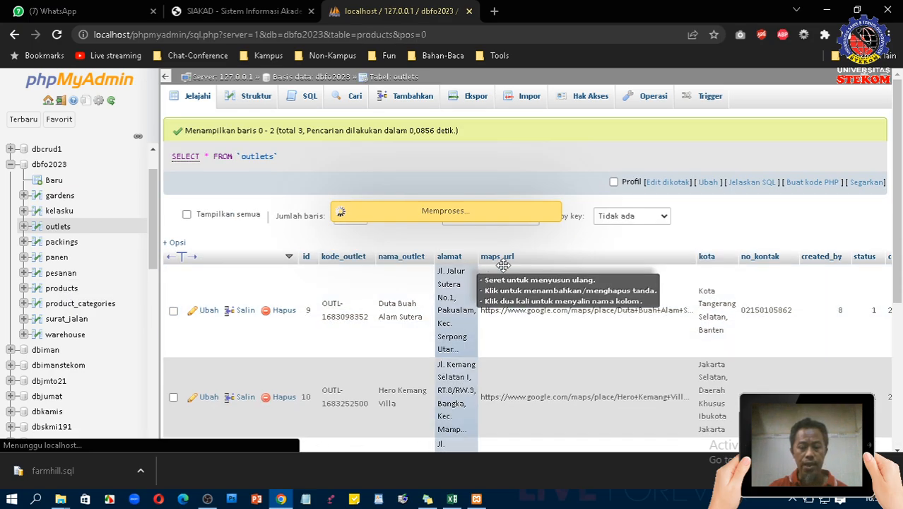
scroll(388, 310, down, 1)
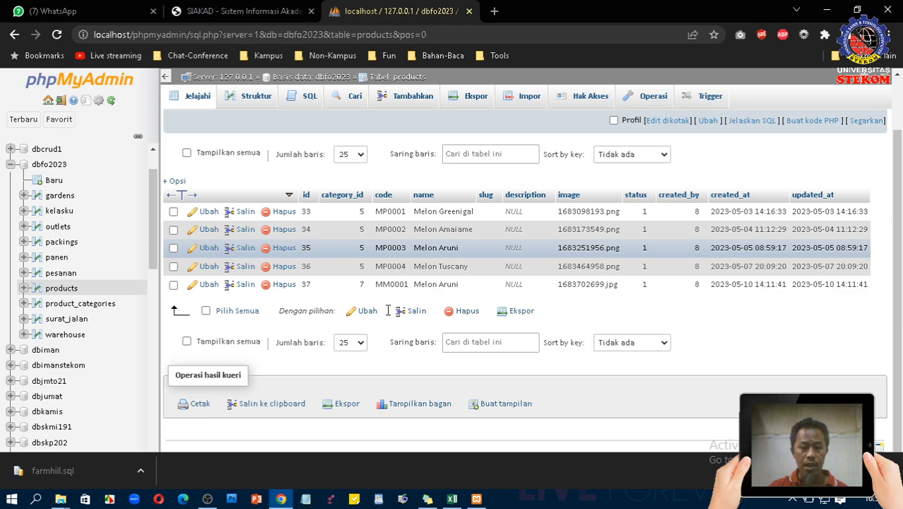
scroll(389, 310, up, 1)
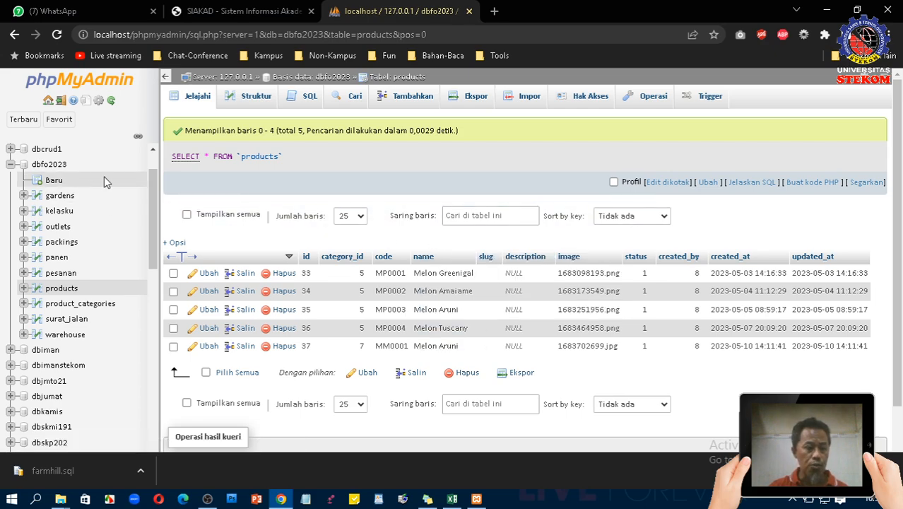
Go to the server home page and look through the list of all databases
scroll(53, 171, up, 2)
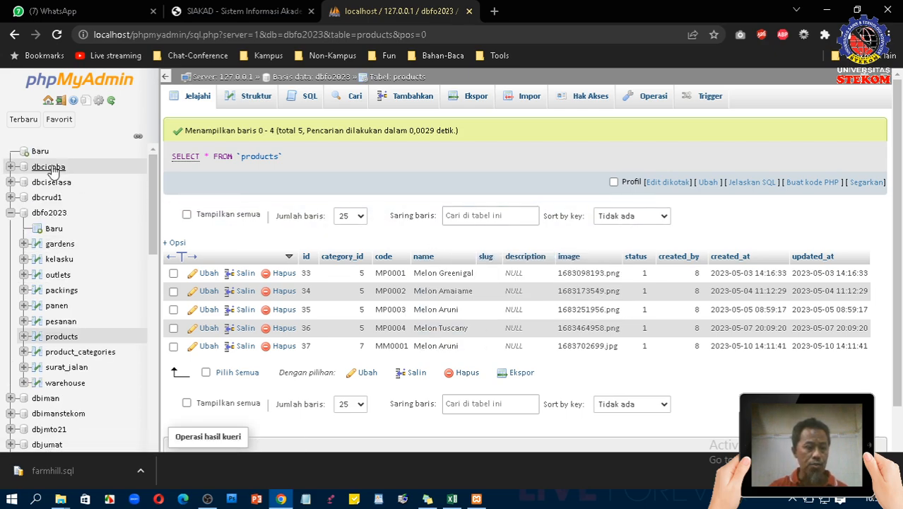
click(48, 103)
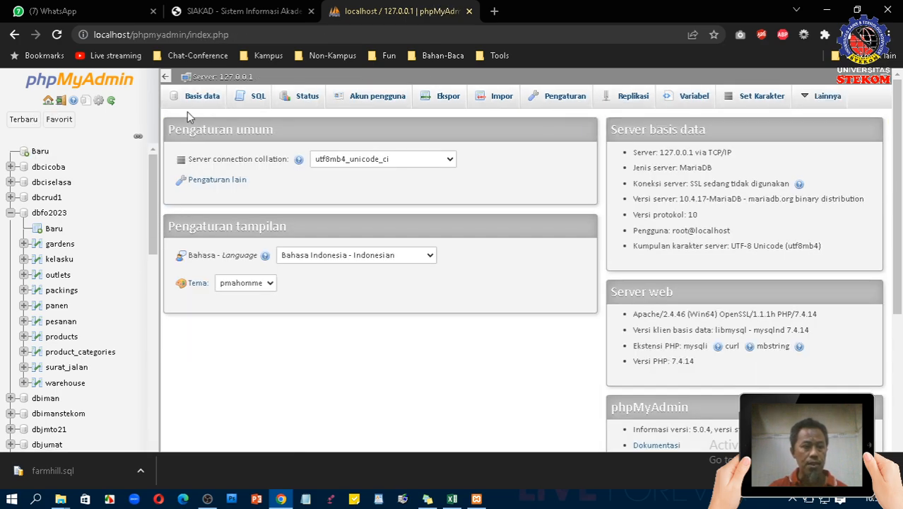
click(192, 103)
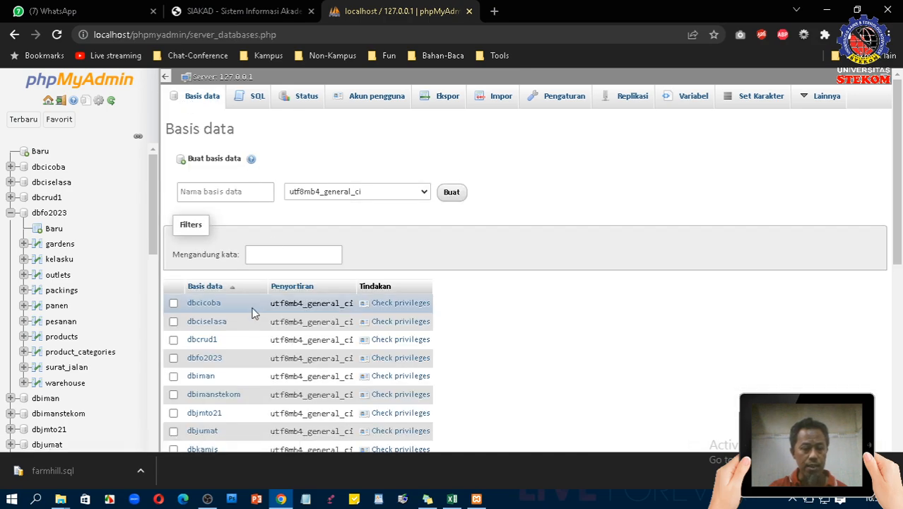
scroll(253, 313, down, 2)
scroll(185, 335, down, 1)
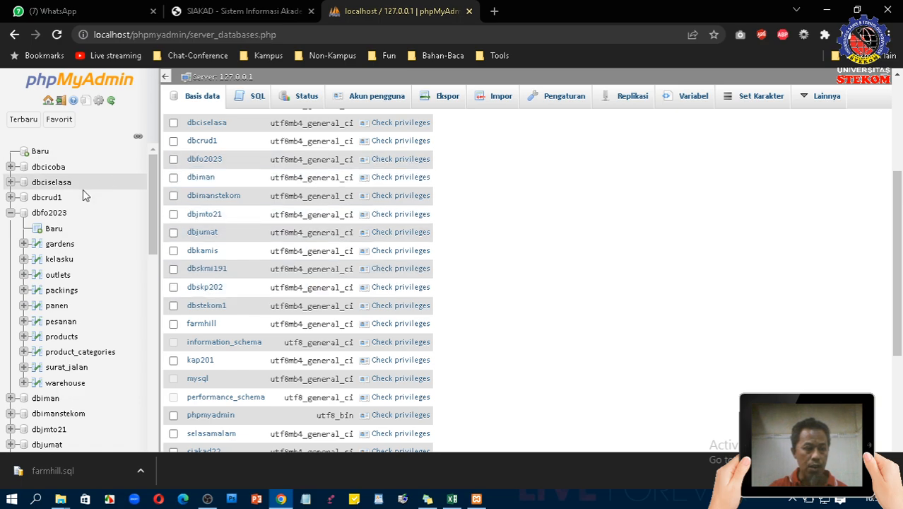
Delete the surat_jalan table from the dbfo2023 database and confirm the drop
click(49, 213)
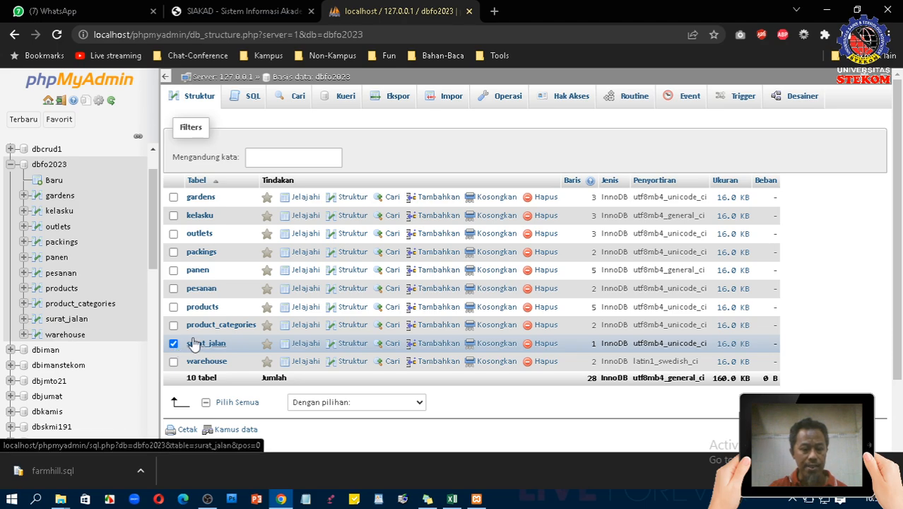
scroll(195, 344, down, 1)
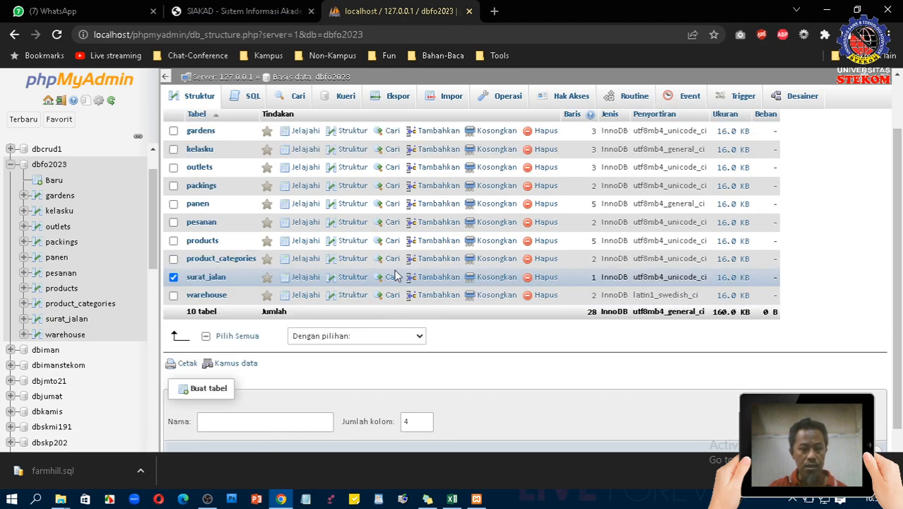
click(545, 280)
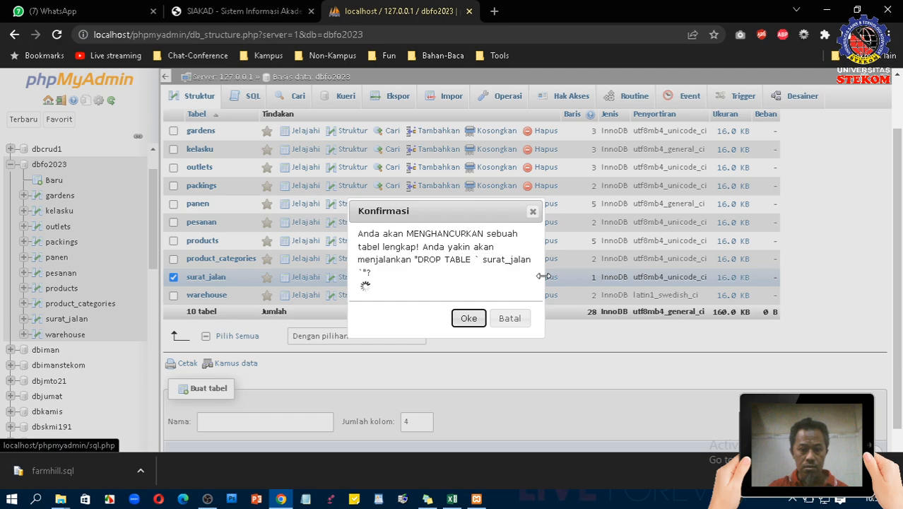
click(469, 326)
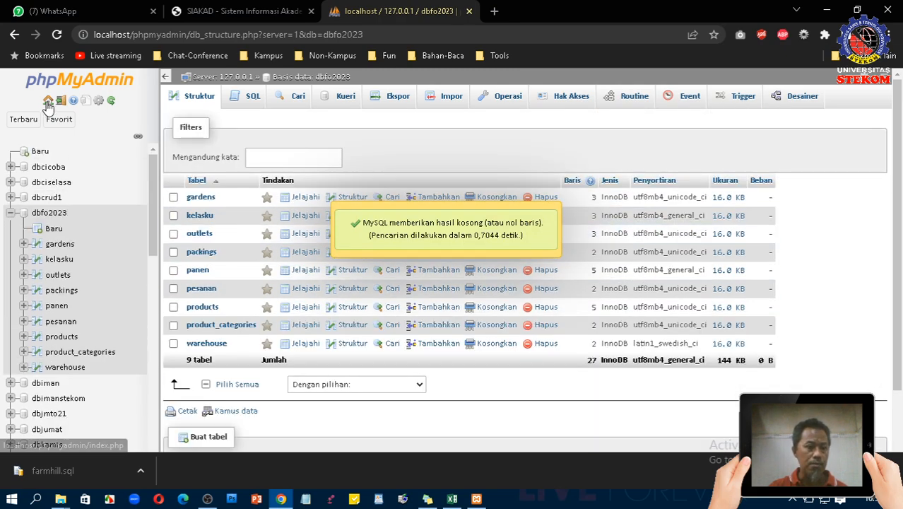
Drop the dbfo2023 database from the server's database list, confirm the deletion, and check the remaining databases
click(48, 100)
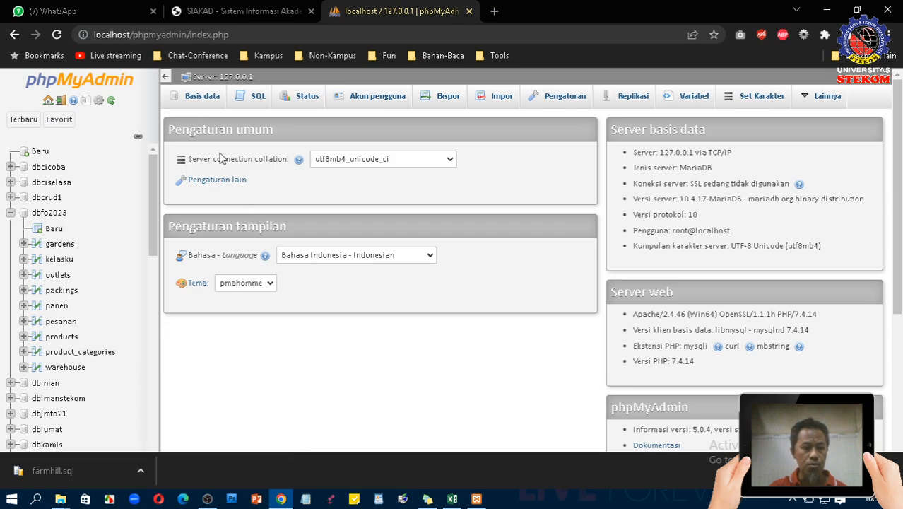
click(202, 95)
scroll(265, 233, down, 2)
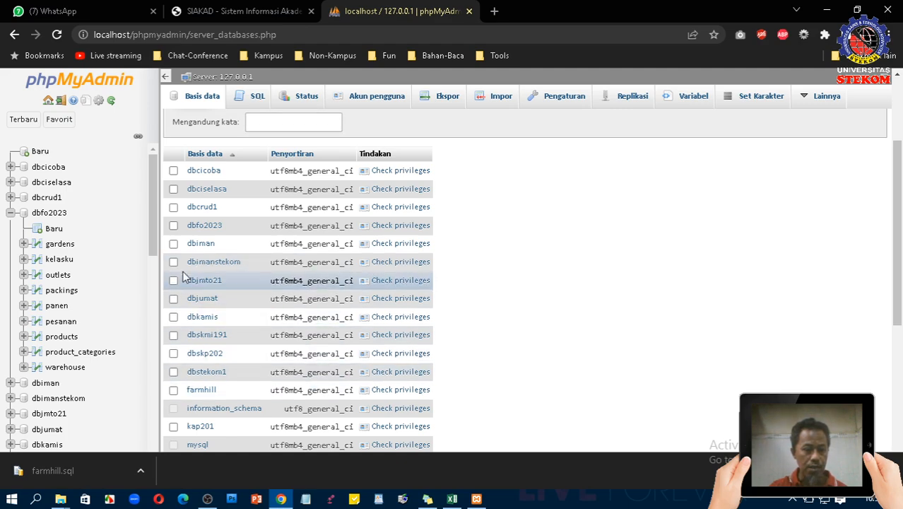
click(174, 225)
scroll(438, 318, down, 4)
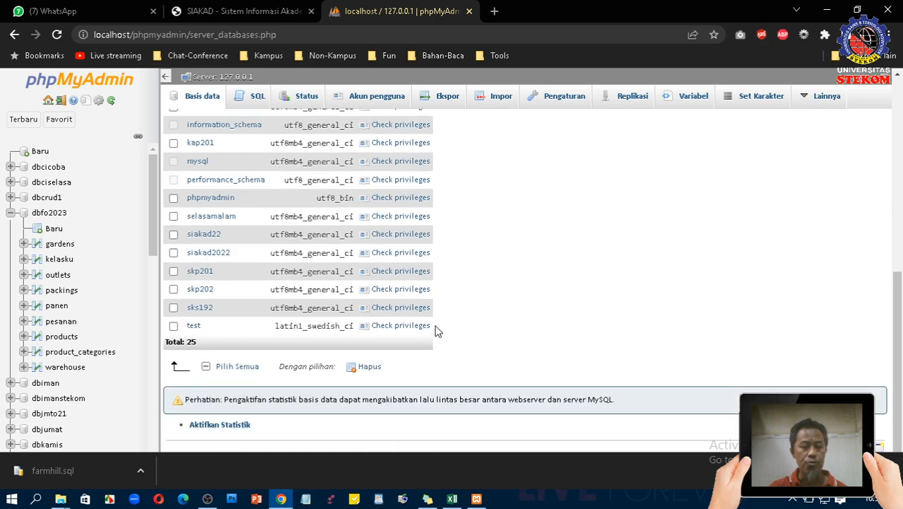
click(369, 368)
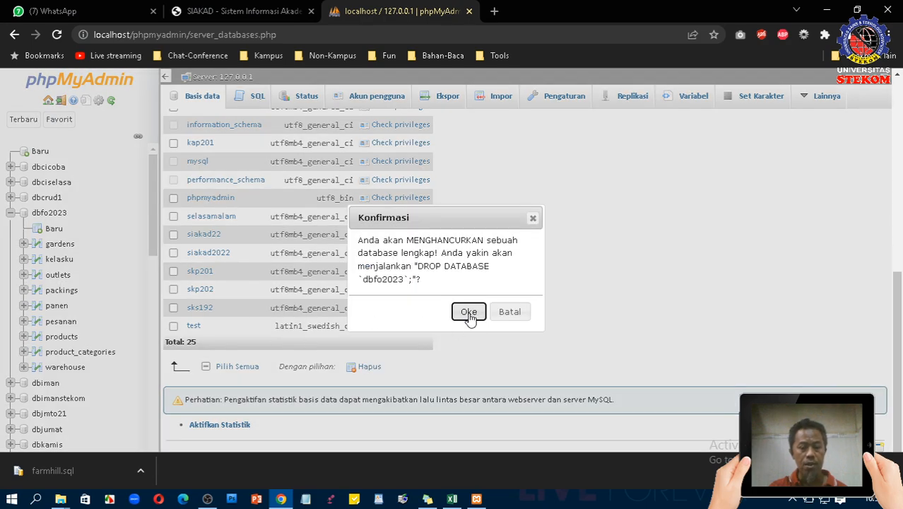
click(470, 313)
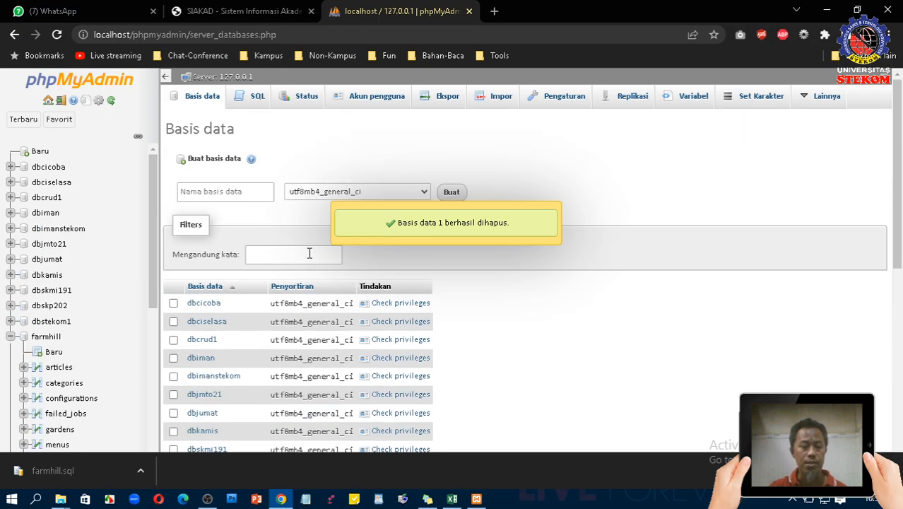
scroll(527, 344, down, 5)
scroll(526, 344, up, 5)
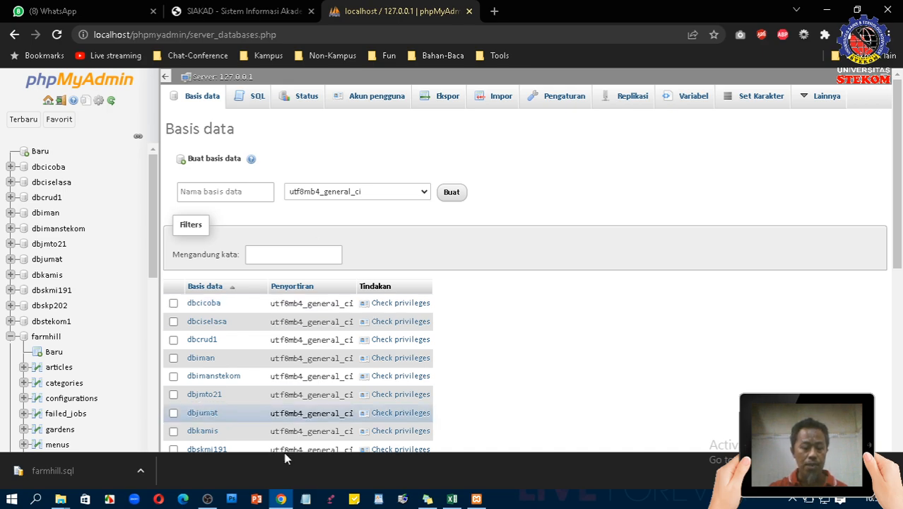
click(207, 499)
click(789, 171)
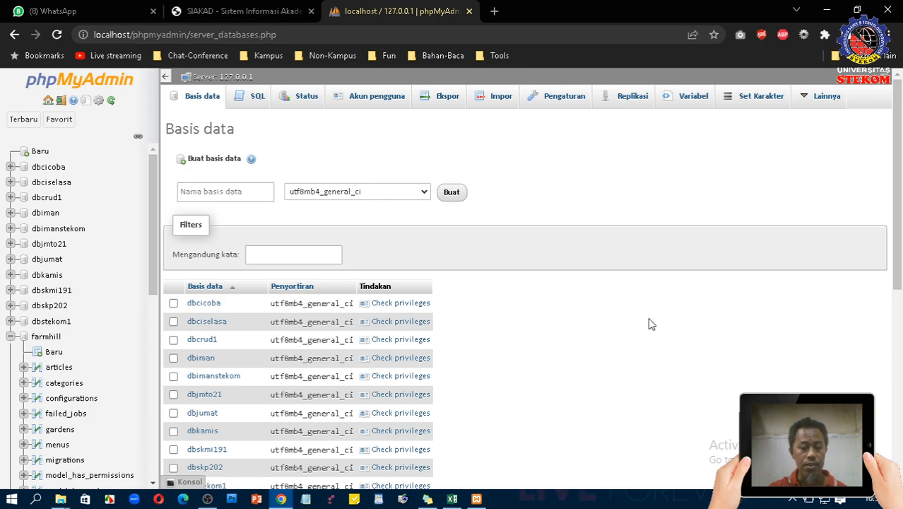
Switch to OBS Studio and transition the program output to the Closing scene
click(207, 499)
click(196, 390)
click(444, 191)
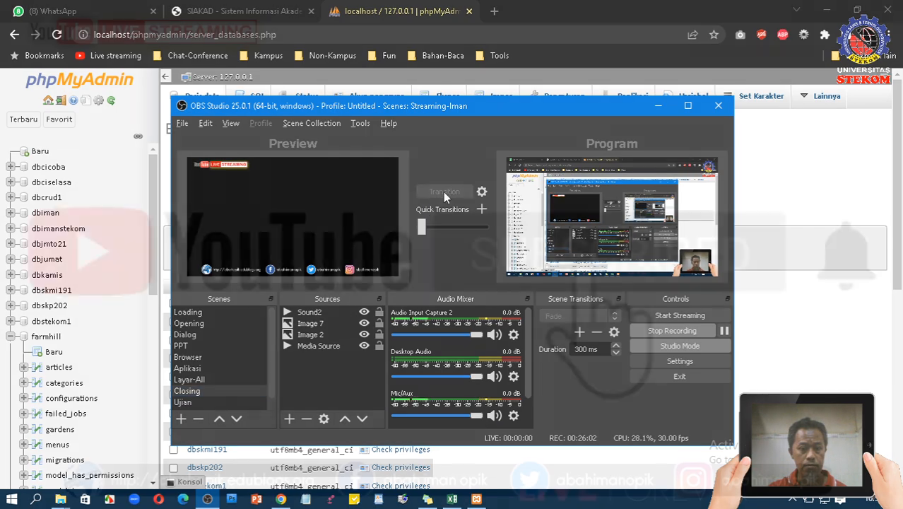